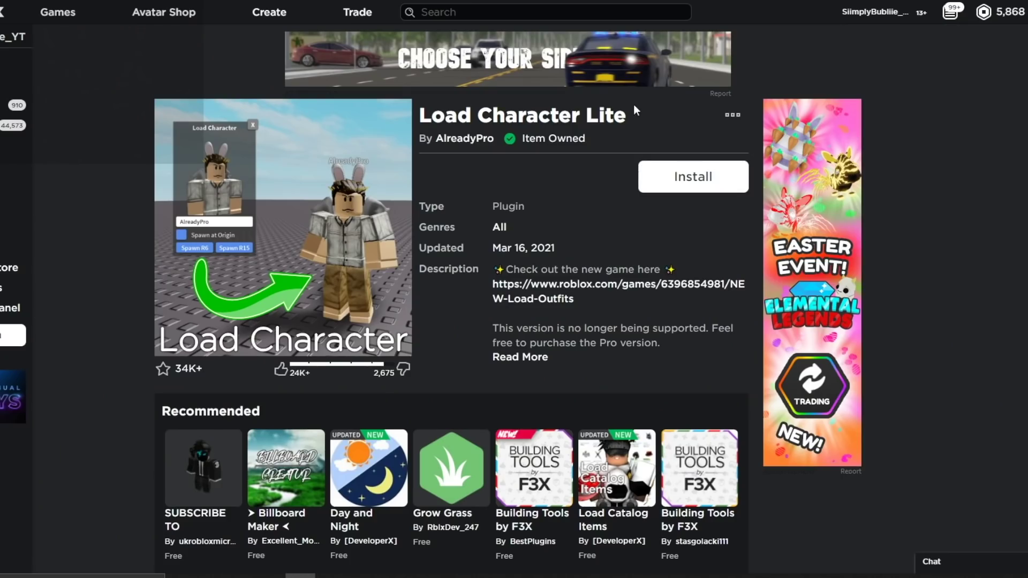
Step: Highlight and clear the Load Character Lite title text, then start installing the plugin
triple_click(464, 113)
left_click(529, 208)
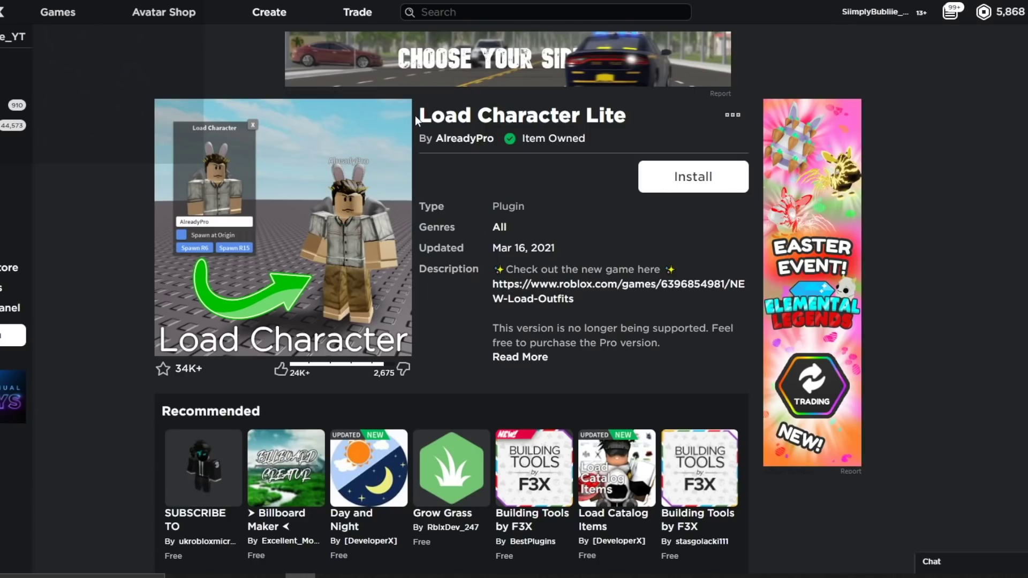
left_click_drag(417, 121, 605, 121)
left_click(533, 140)
left_click(620, 133)
left_click(689, 182)
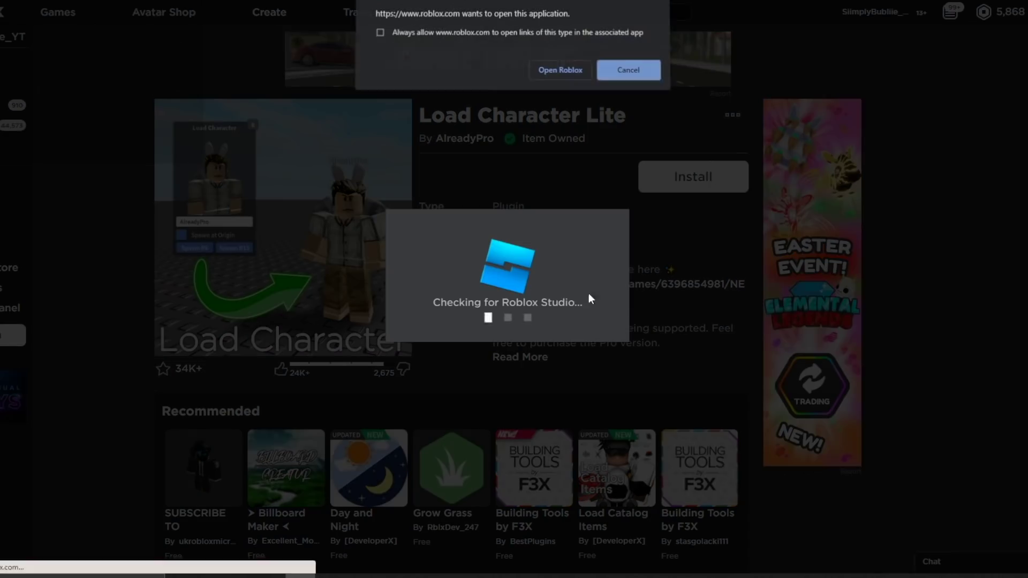
Step: Let Roblox Studio open, dismiss Installation Complete, and start a new Baseplate place
left_click(558, 74)
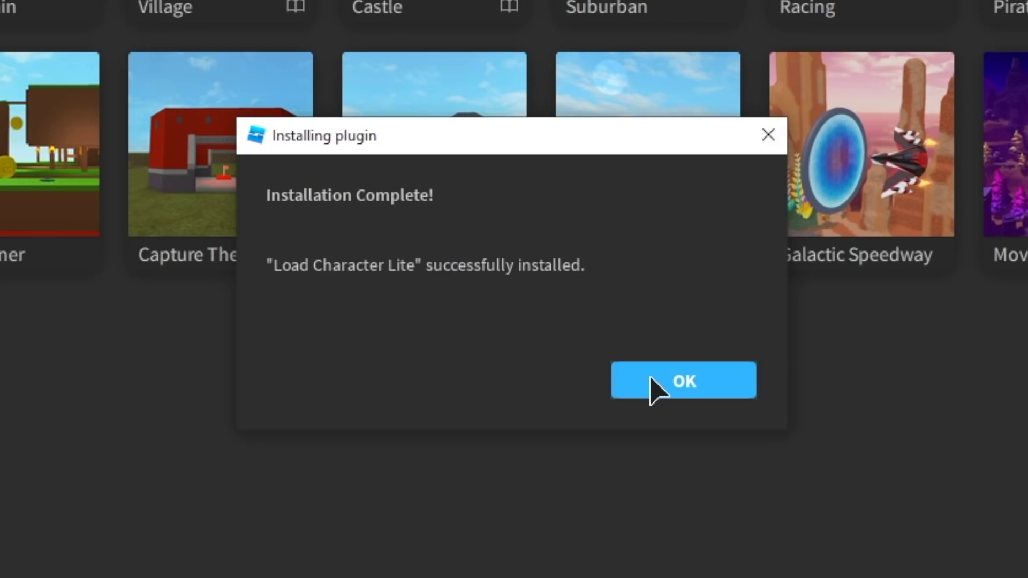
left_click(653, 381)
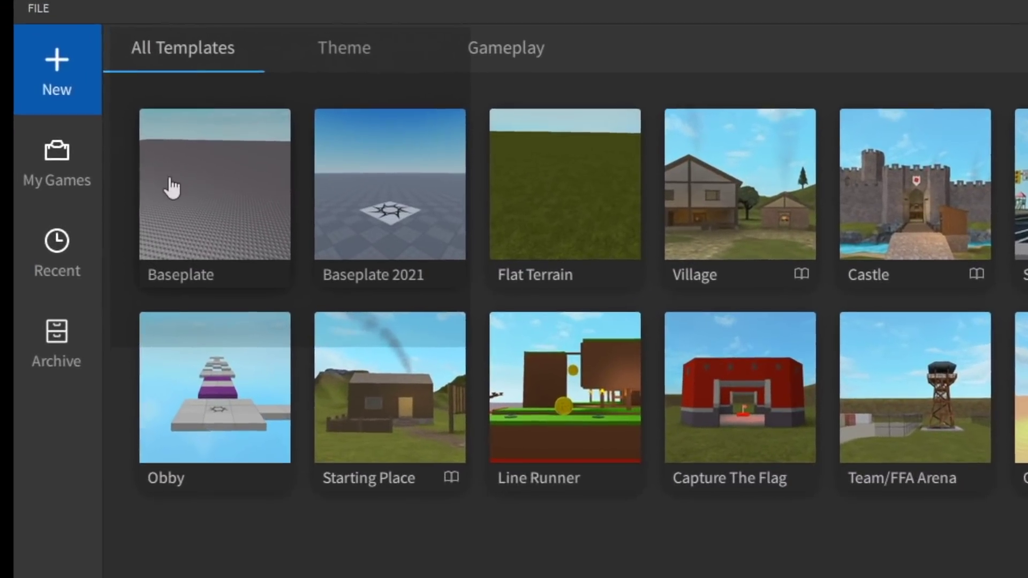
left_click(227, 222)
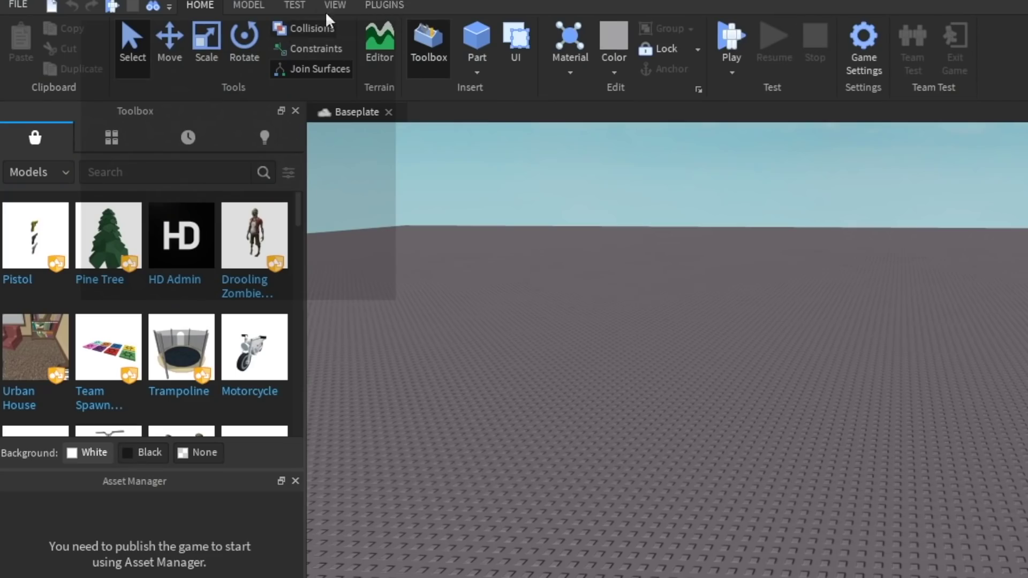
Step: Enter your Roblox username in Load Character and spawn an R6 avatar at the origin
left_click(374, 7)
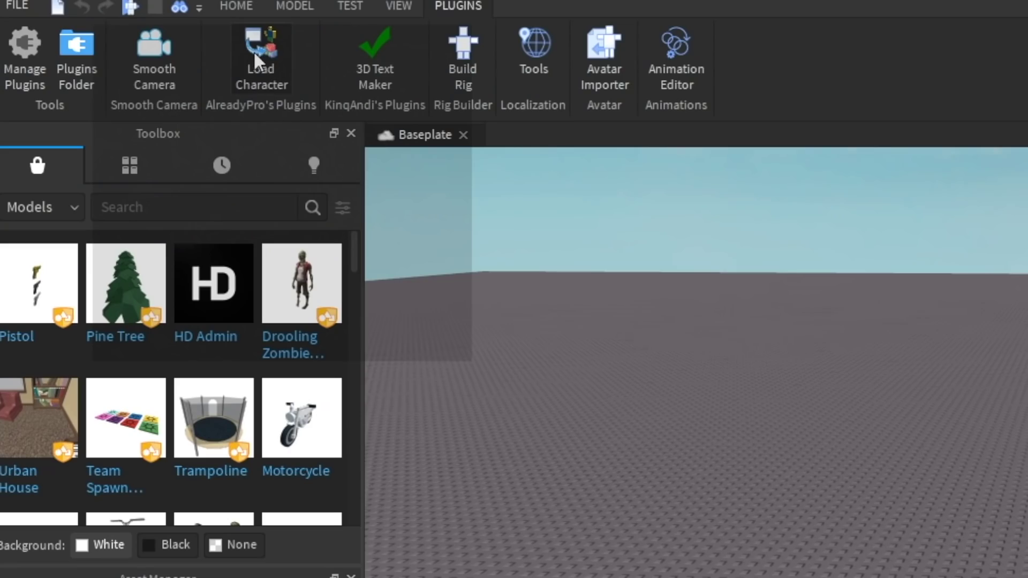
left_click(256, 54)
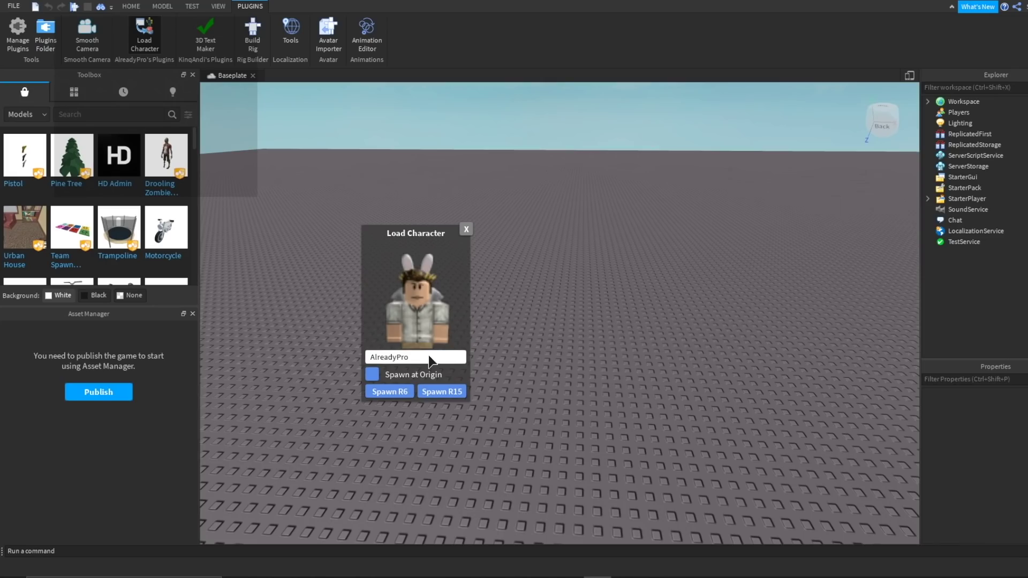
key("BackSpace")
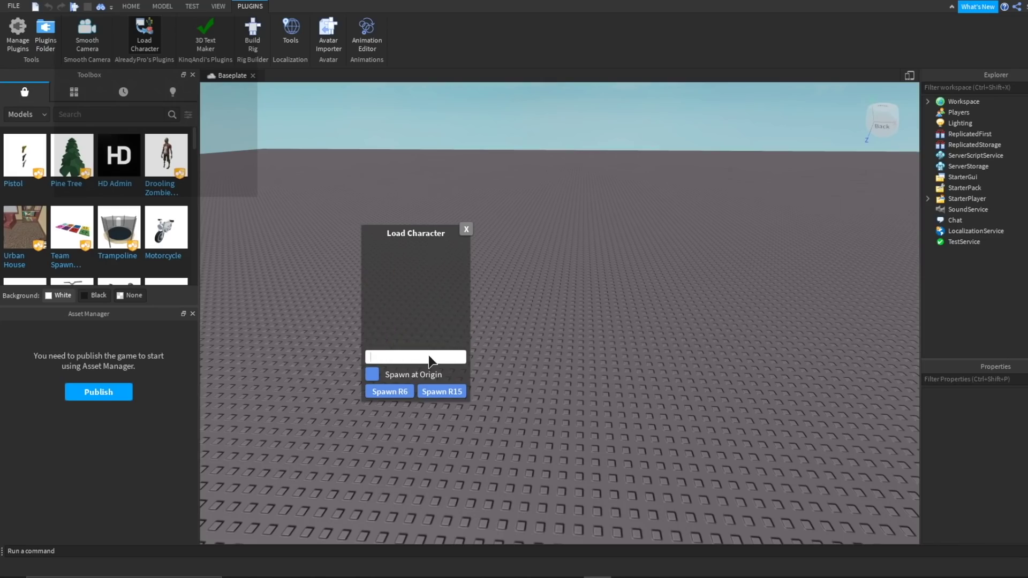
type("siimplybubliie_yt")
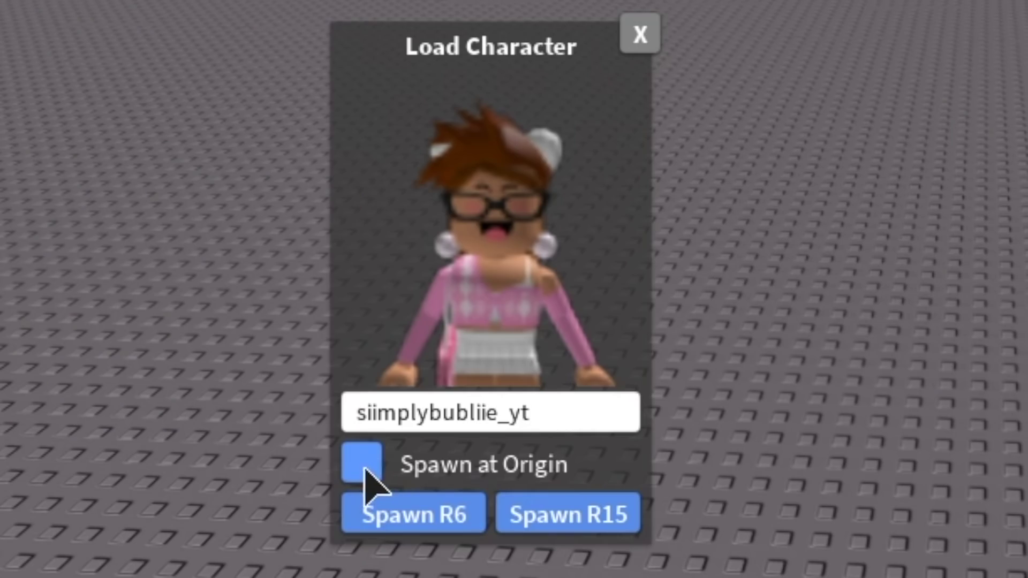
left_click(373, 376)
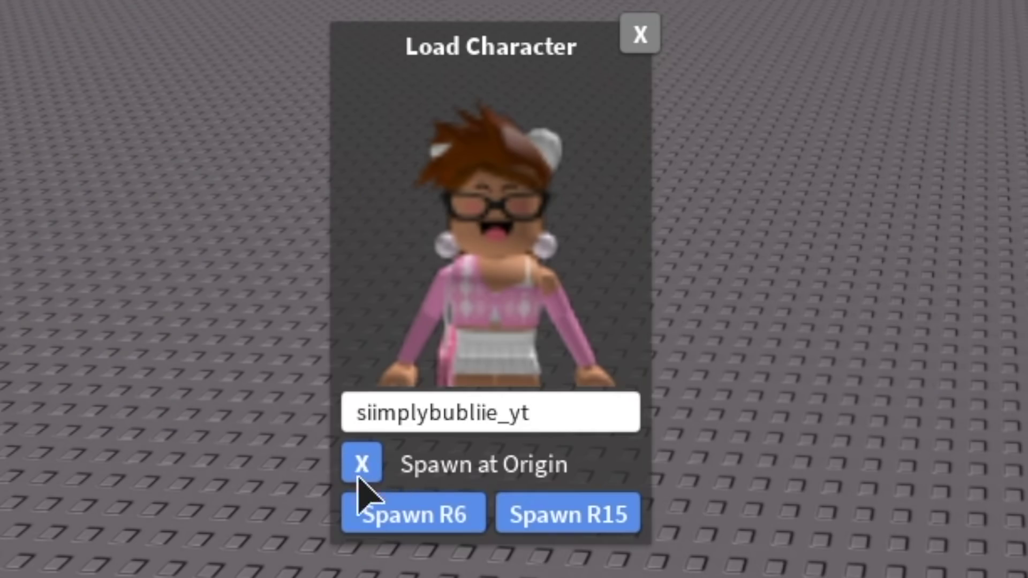
left_click(401, 518)
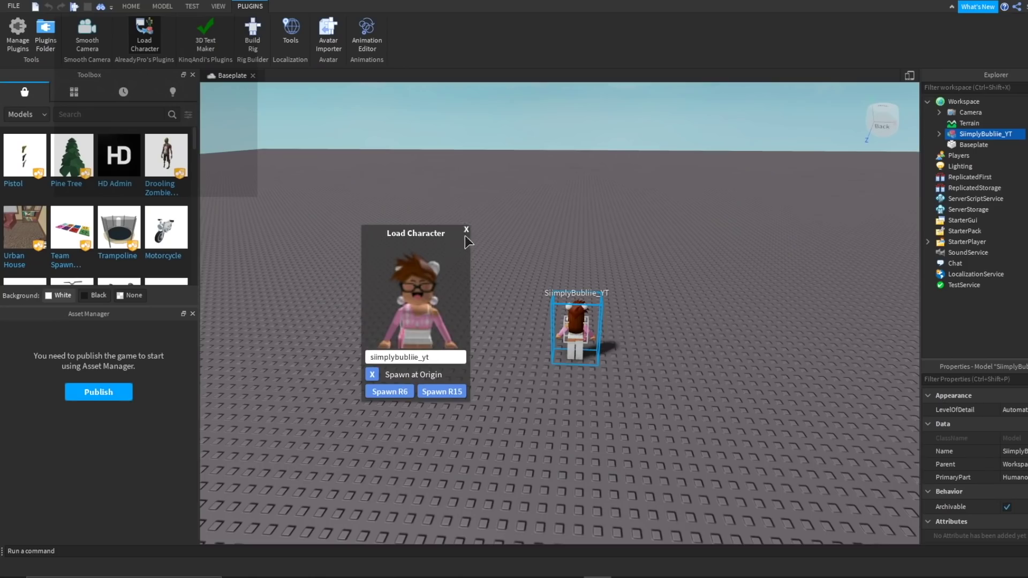
left_click(640, 34)
key("w")
right_click_drag(743, 416, 743, 416)
key("s")
scroll(743, 416, "down", 5)
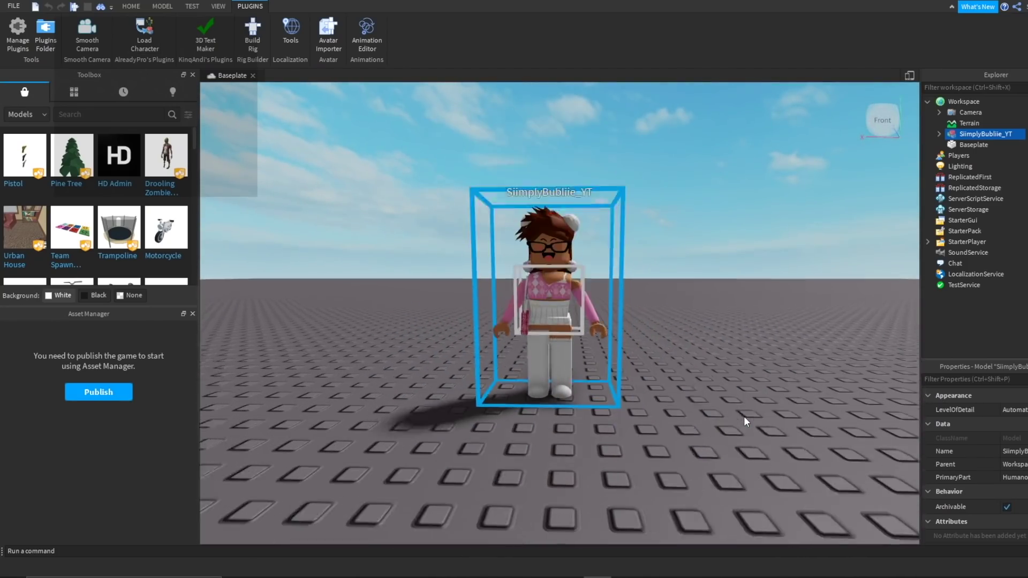
key("w")
right_click_drag(654, 401, 653, 402)
mouse_move(976, 141)
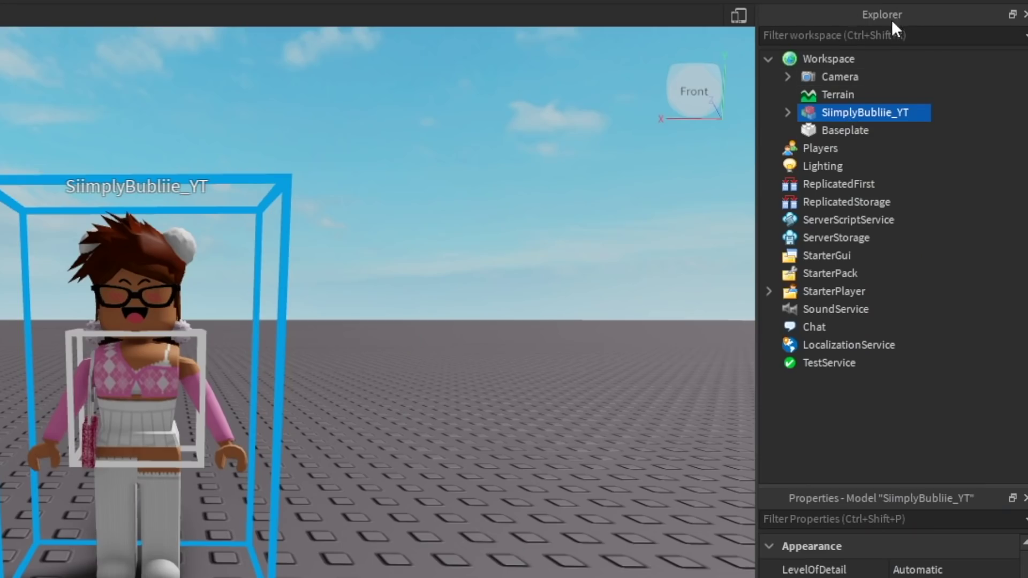
Step: Export the avatar model as 'annie' in OBJ format to the Documents folder
mouse_move(808, 110)
right_click(843, 112)
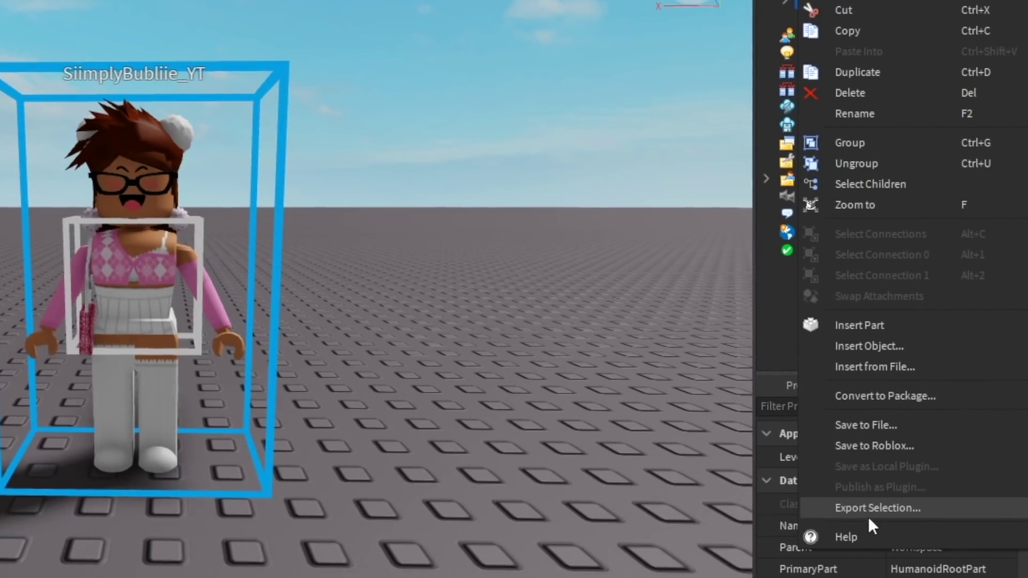
left_click(862, 507)
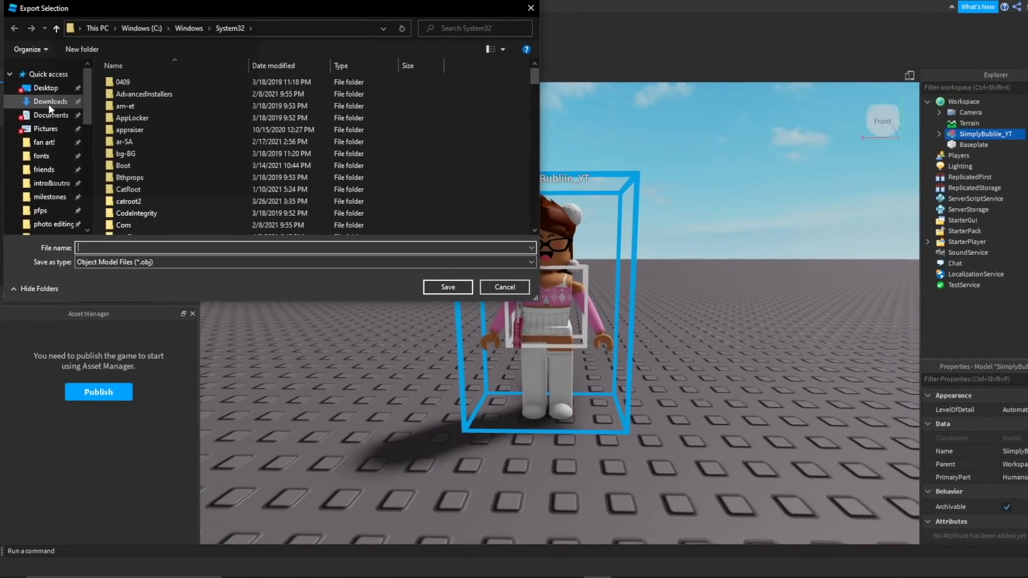
left_click(49, 114)
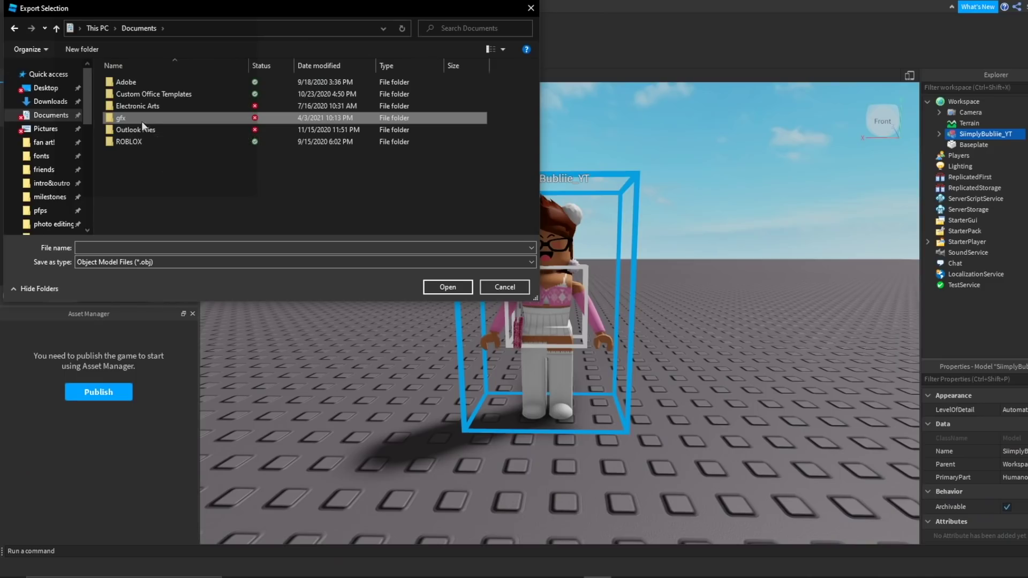
key("F2")
left_click(213, 161)
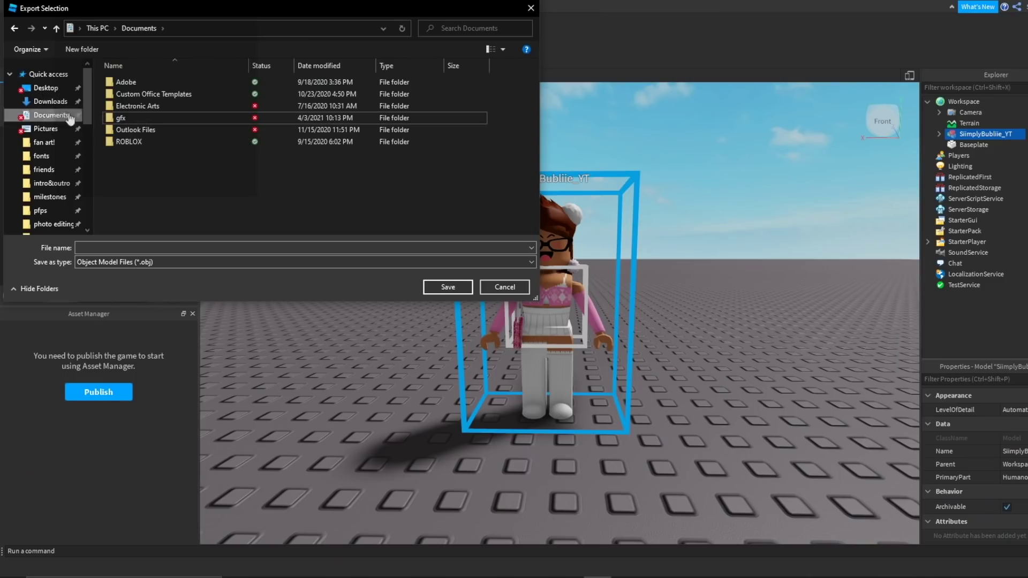
left_click(164, 121)
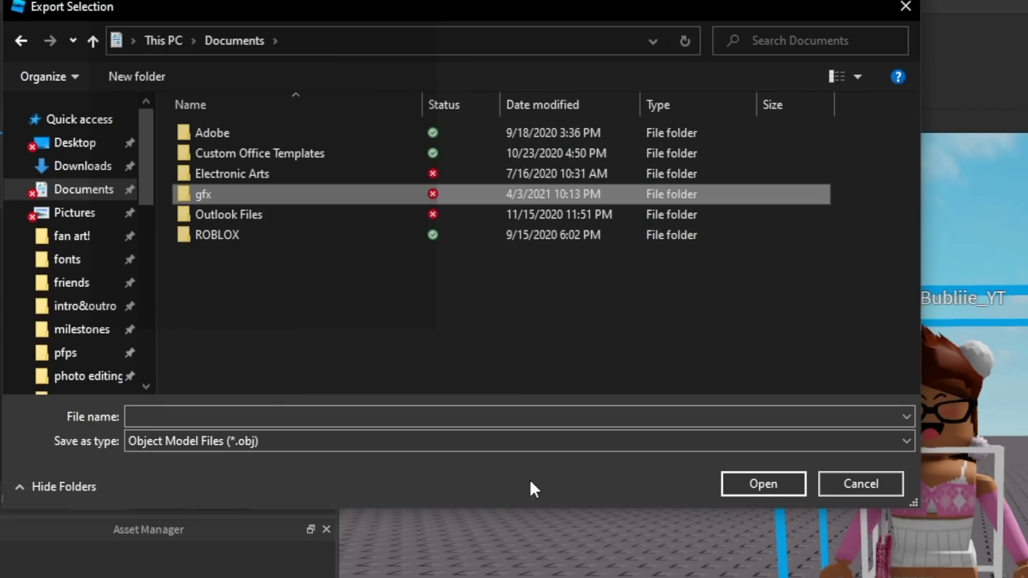
left_click(258, 408)
type("annie")
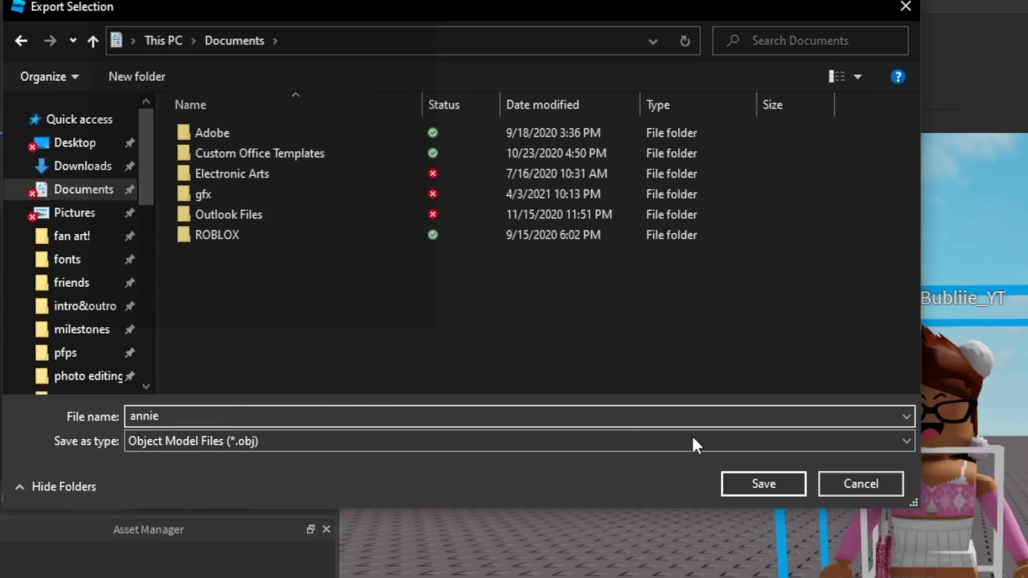
left_click(764, 483)
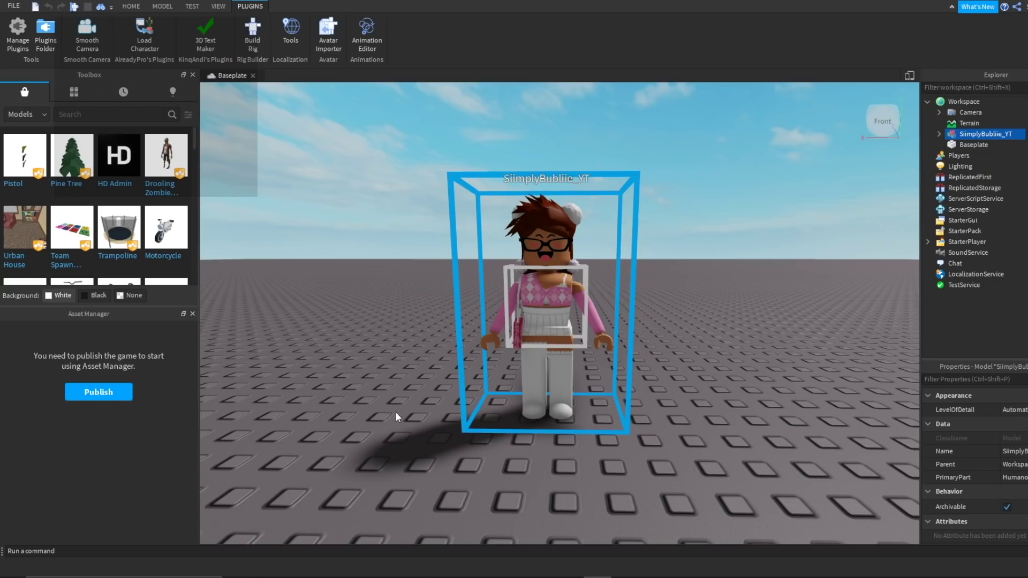
right_click_drag(389, 384, 382, 385)
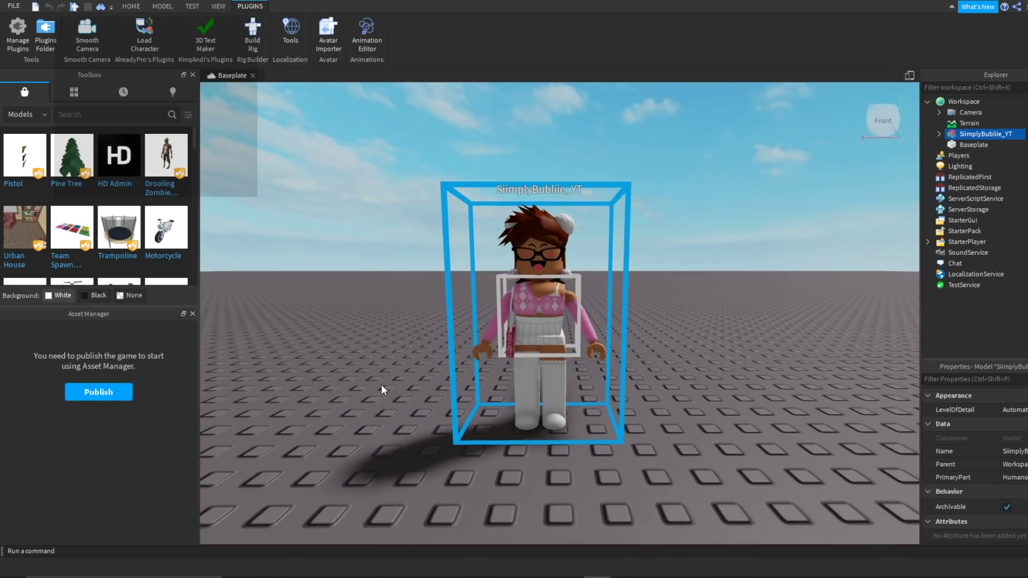
Step: Close Roblox Studio and download the old Blender 2.79b release from blender.org
key("alt+F4")
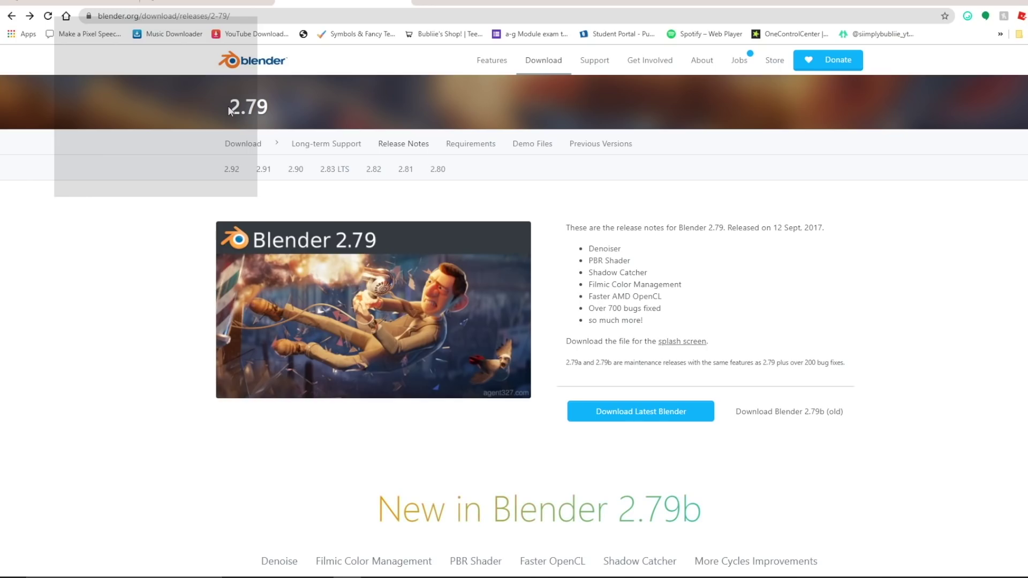
scroll(653, 325, "down", 4)
scroll(373, 95, "up", 4)
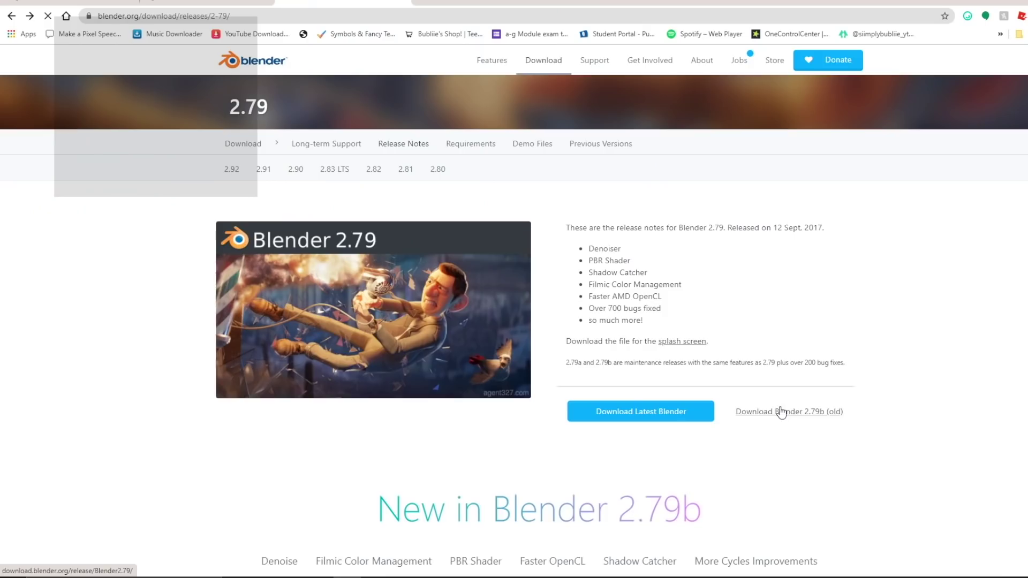
left_click(650, 442)
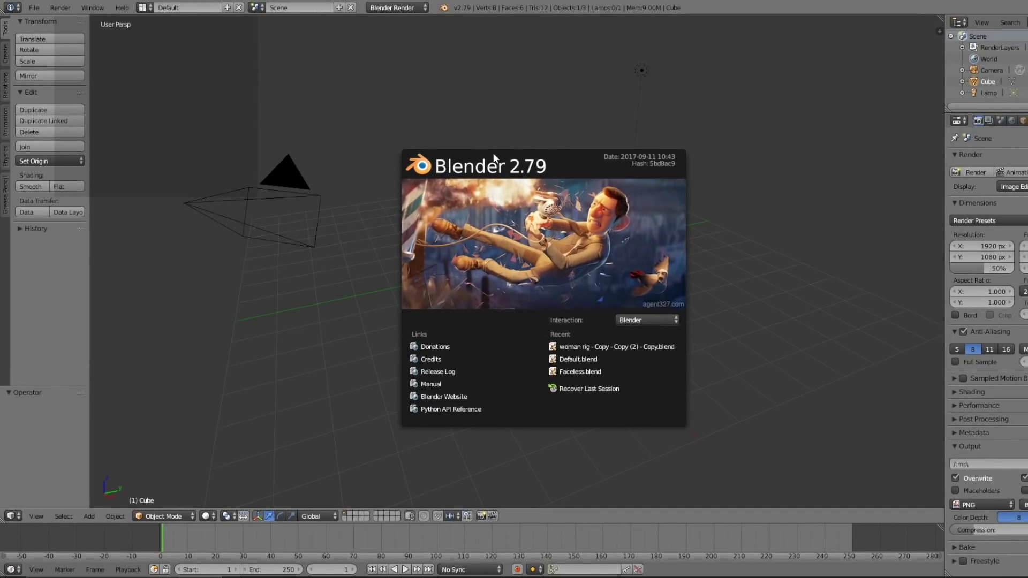
Step: Dismiss the Blender splash screen and bring up the Open file browser on Documents
left_click(792, 276)
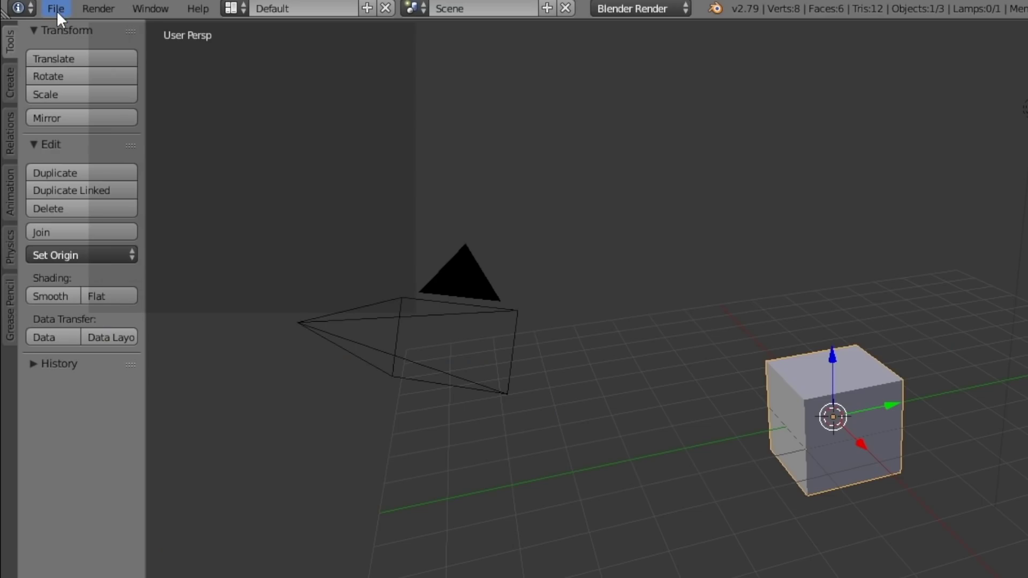
left_click(50, 9)
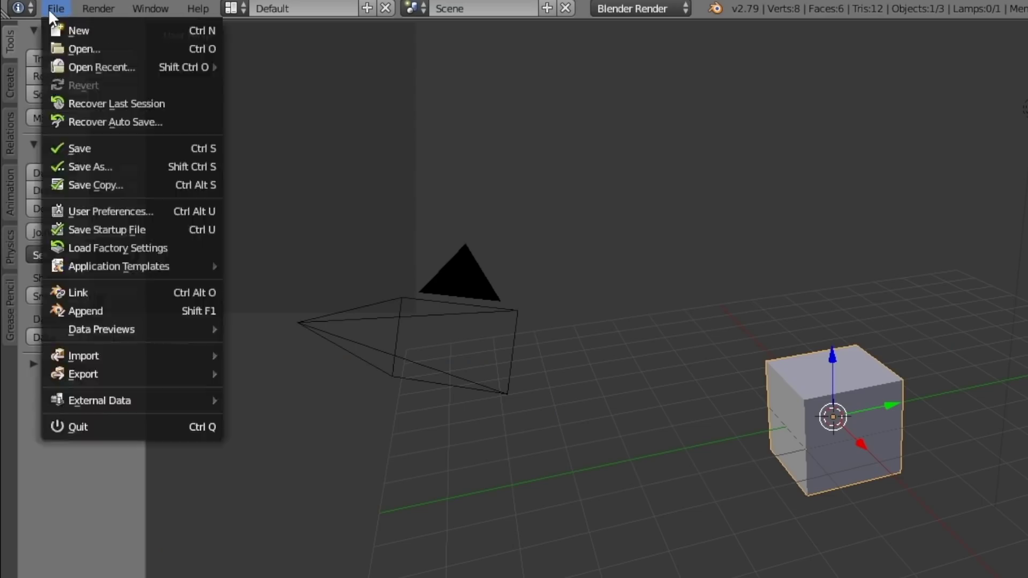
left_click(88, 53)
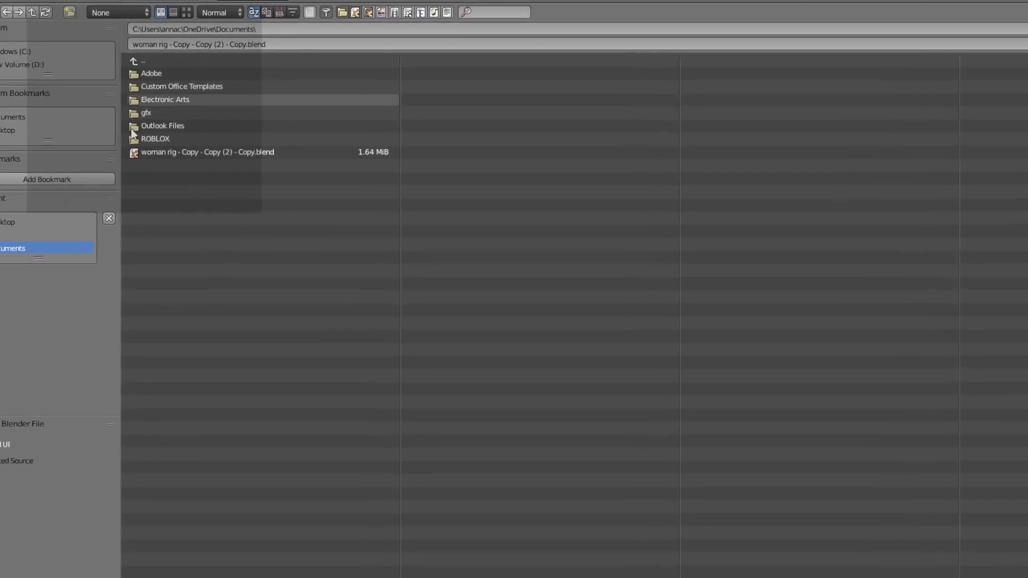
Step: Open 'woman rig - Copy - Copy (2) - Copy.blend' from the Documents folder
left_click(167, 182)
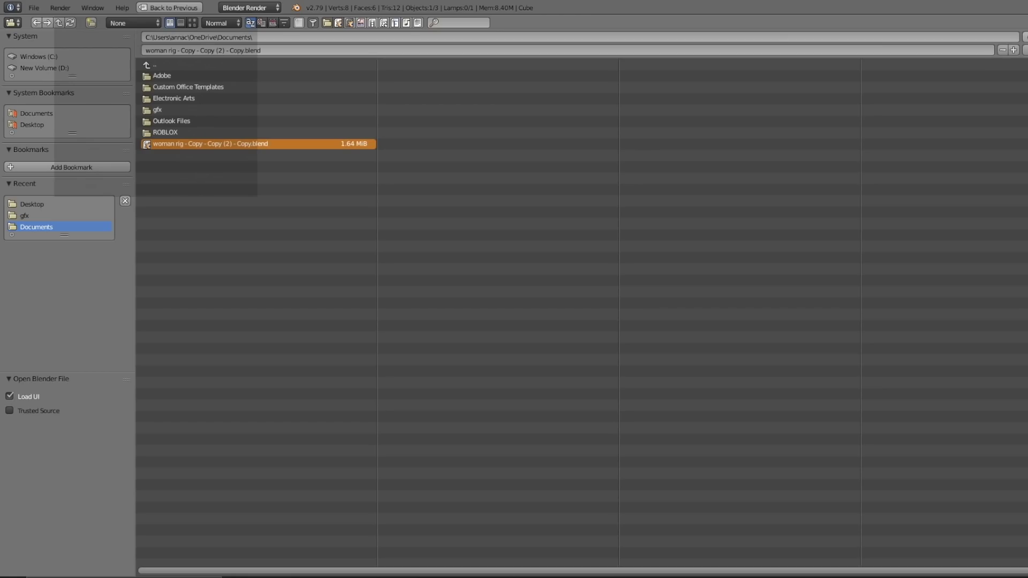
left_click(1025, 37)
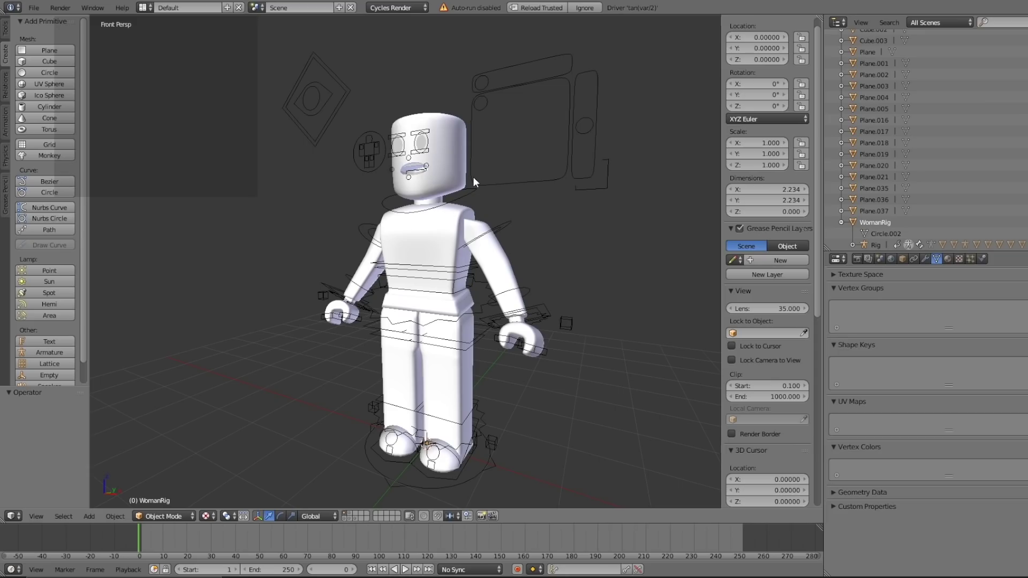
Step: Walk-navigate the 3D view until it faces the avatar straight on from the front
key("shift+f")
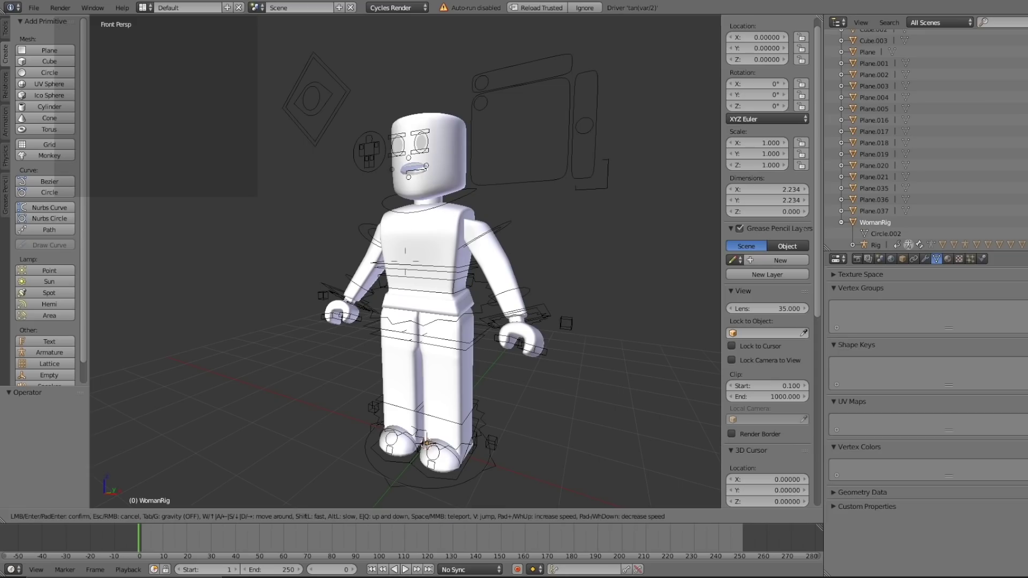
key("w")
key("a")
key("d")
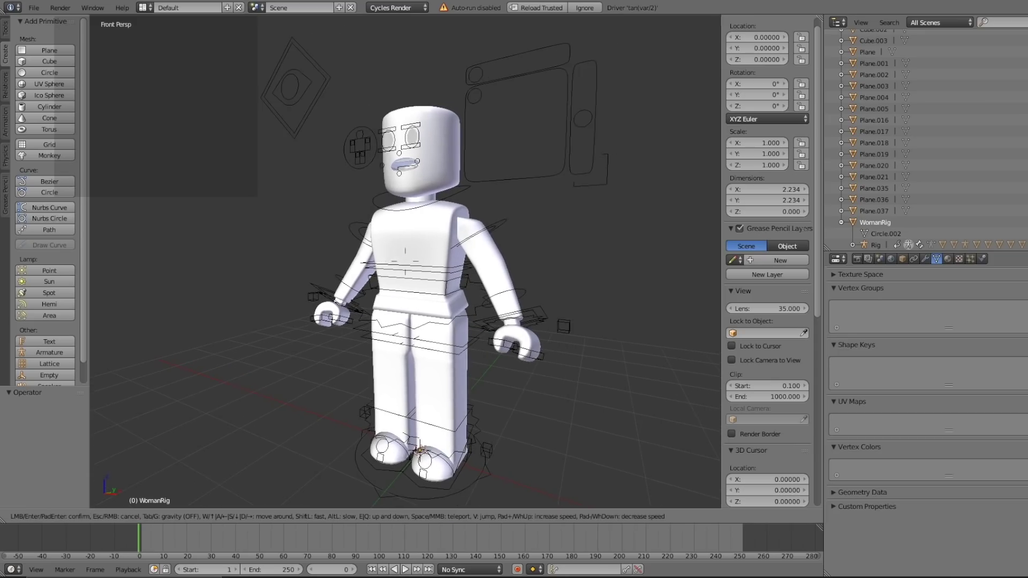
key("q")
key("e")
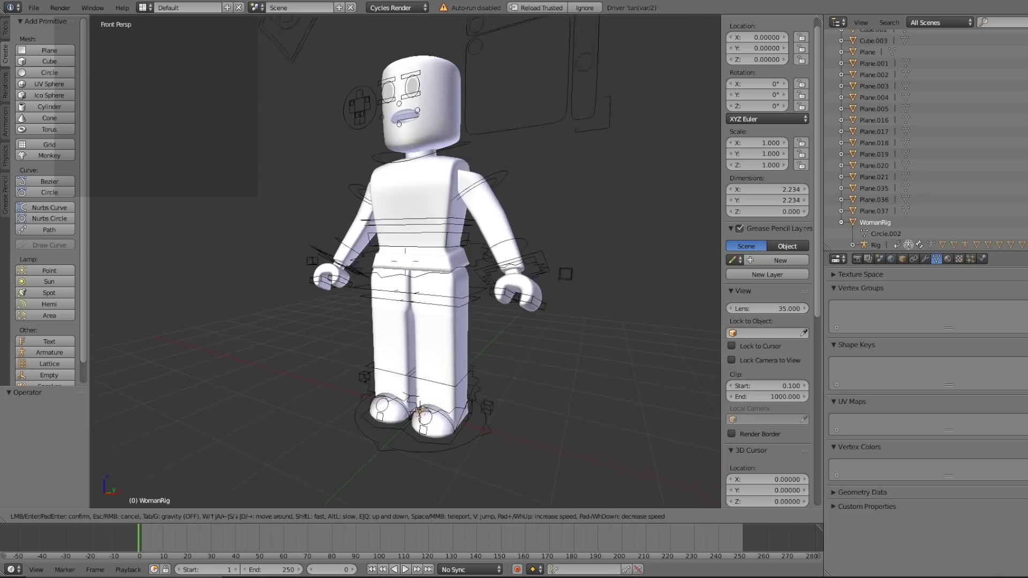
key("e")
key("q")
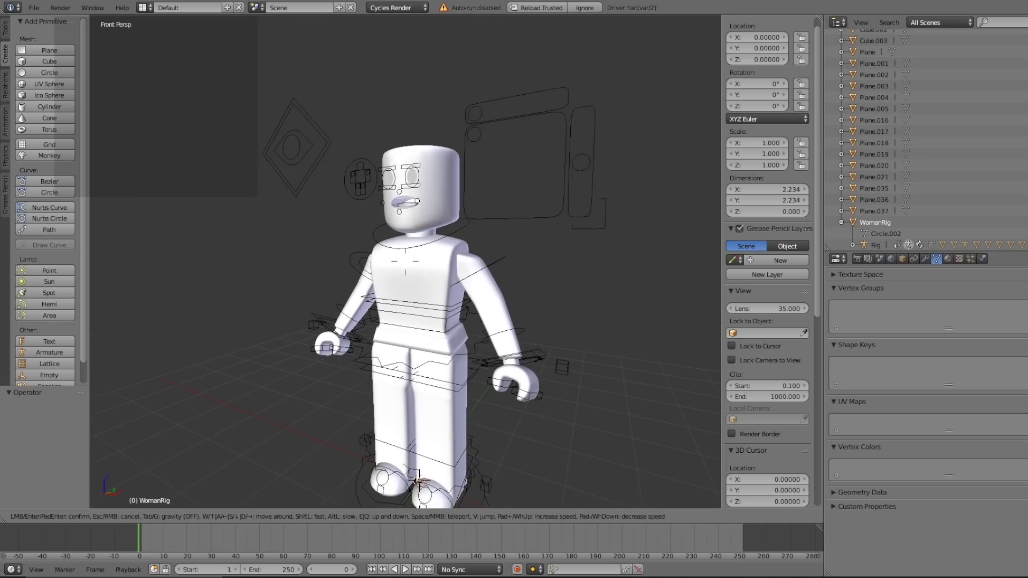
key("a")
key("a")
key("w")
key("s")
key("w")
key("a")
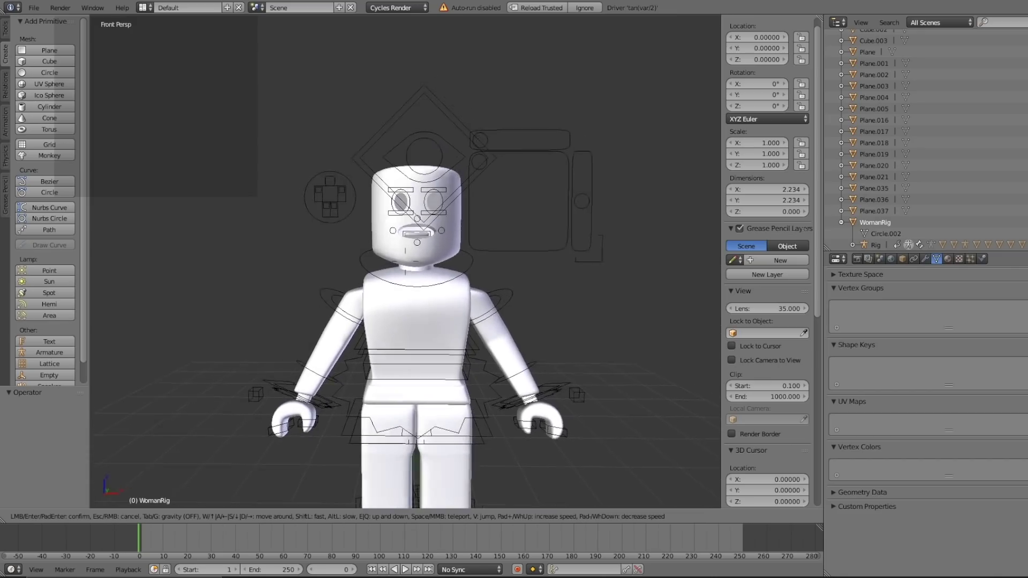
key("s")
left_click(412, 227)
Step: Select the avatar's head and box-select everything around it
right_click(413, 227)
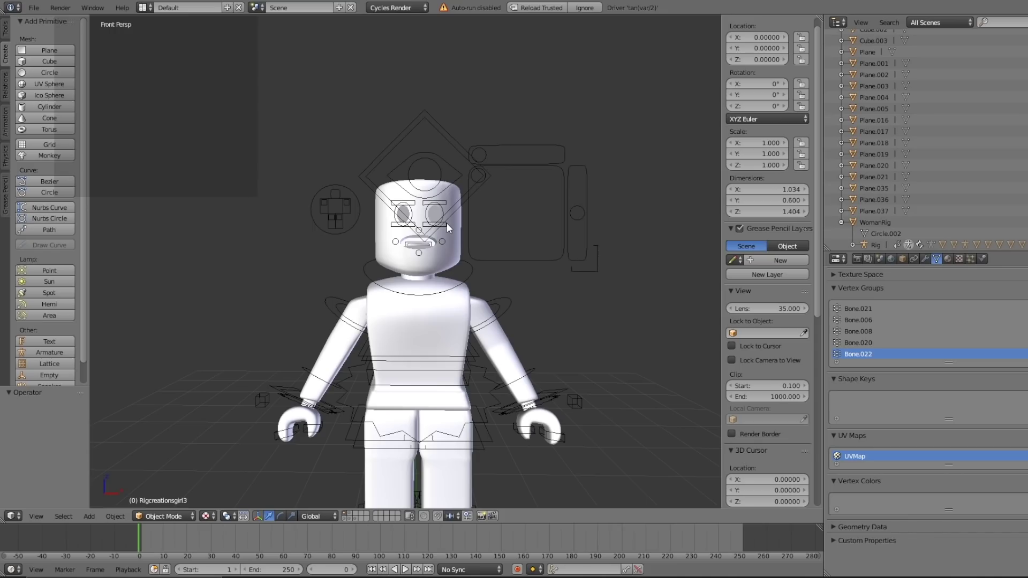
key("b")
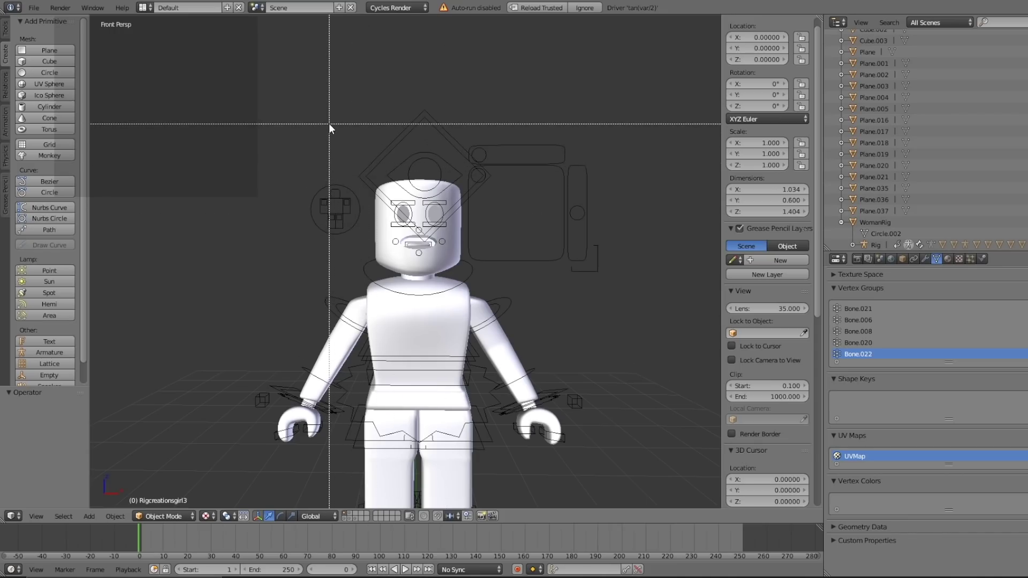
left_click_drag(329, 124, 518, 249)
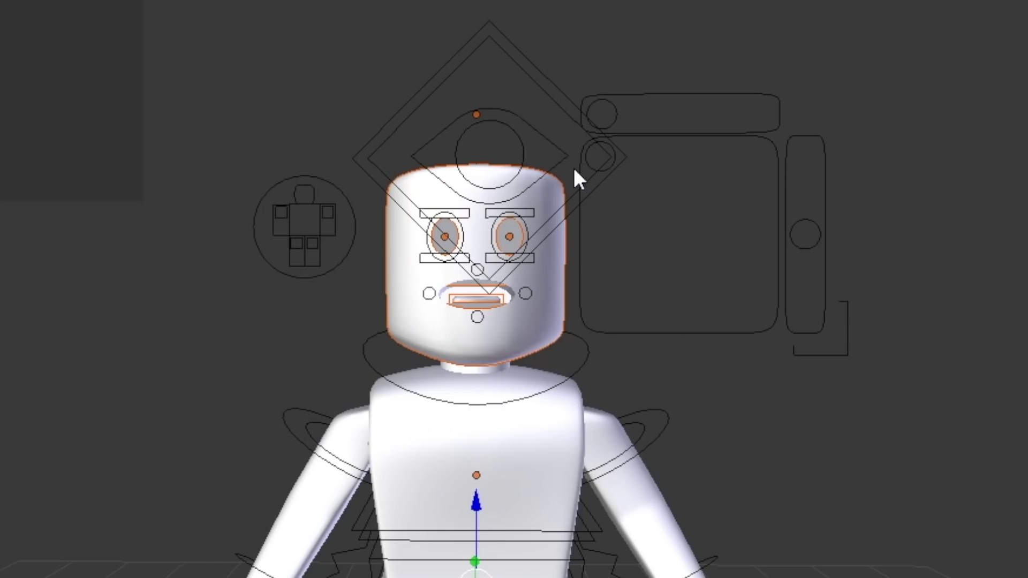
Step: Delete the head, select the torso mesh, and split the 3D view into two stacked viewports
key("x")
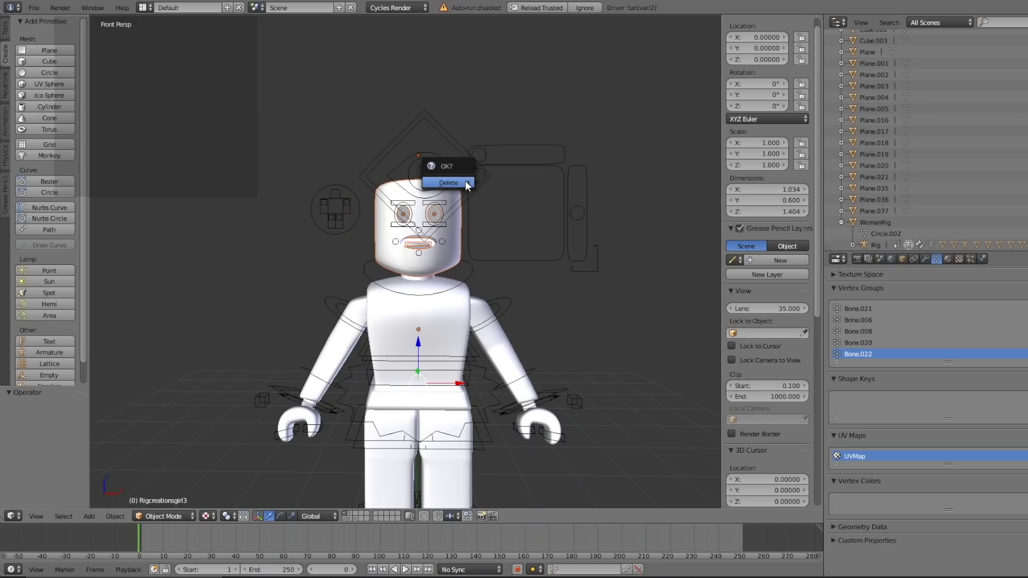
left_click(449, 182)
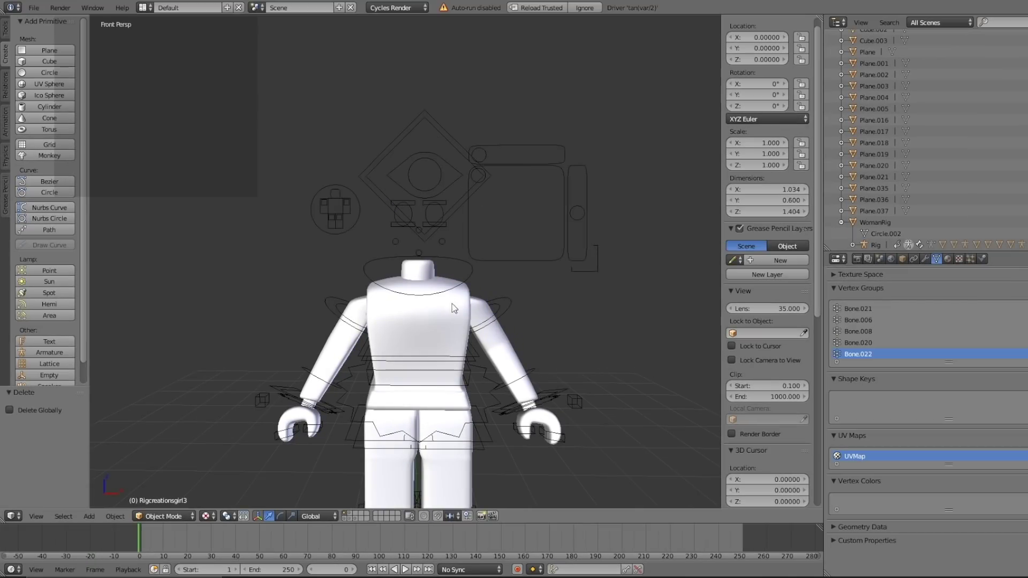
right_click(416, 313)
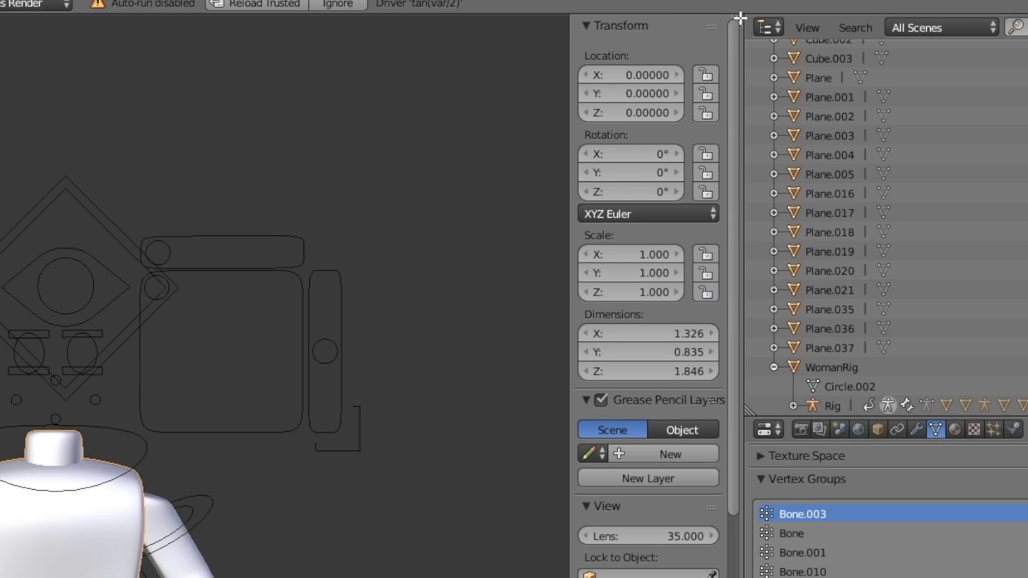
left_click_drag(740, 18, 709, 437)
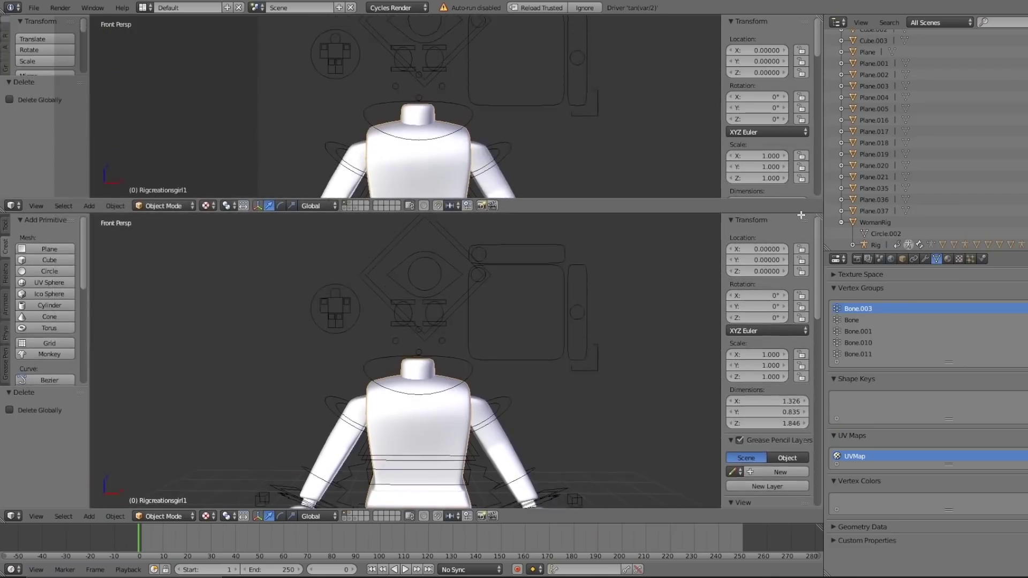
left_click_drag(803, 265, 804, 284)
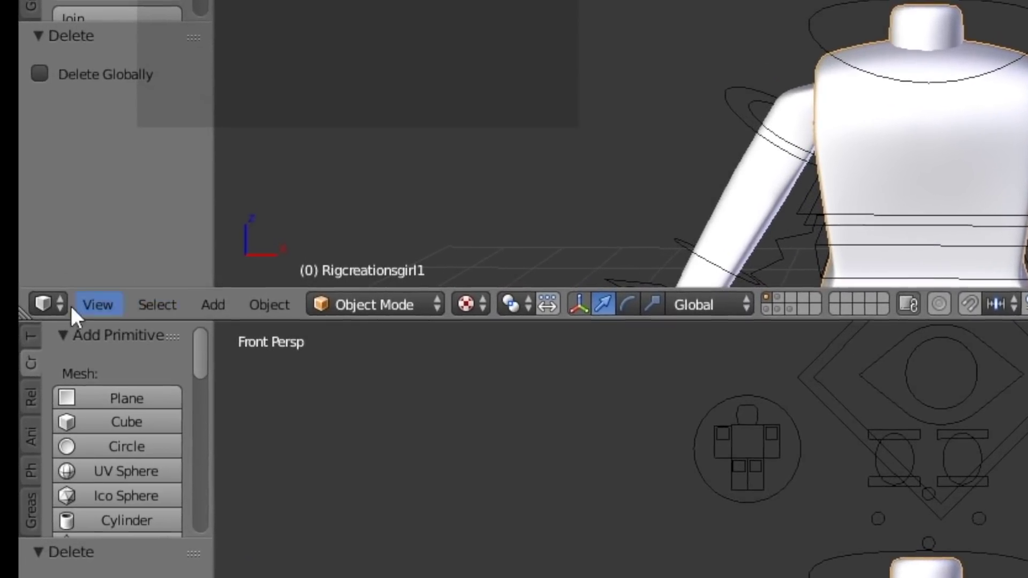
Step: Make the upper area a Node Editor and move the Rigcreationsgirl1Mtl nodes so the Image Texture node shows
left_click(31, 306)
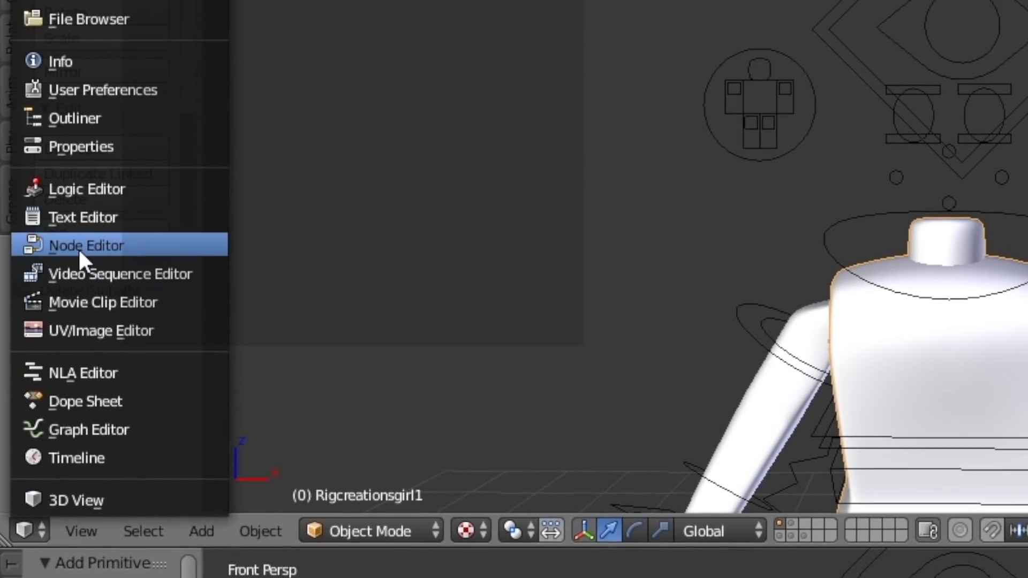
left_click(78, 246)
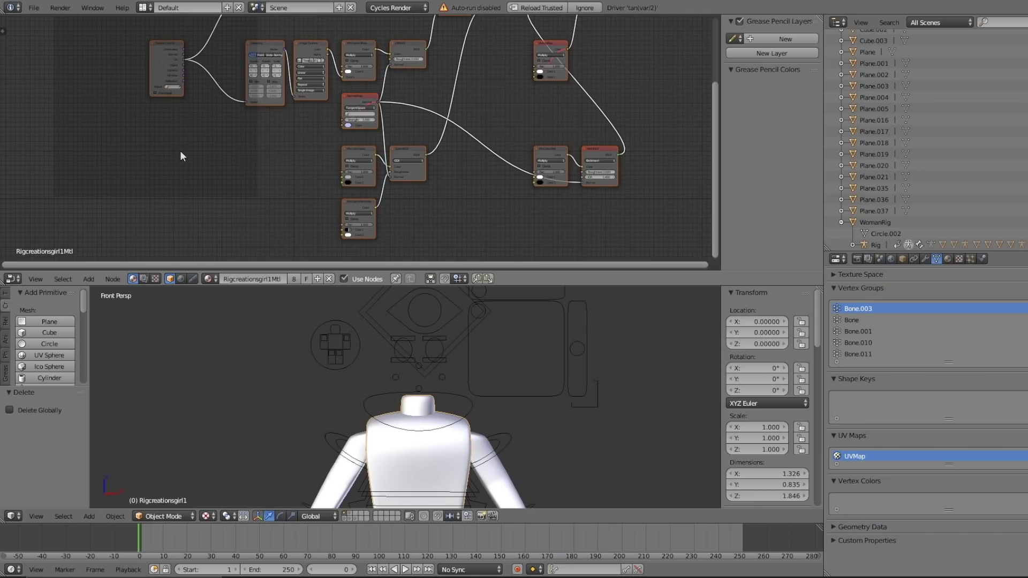
scroll(179, 150, "down", 3)
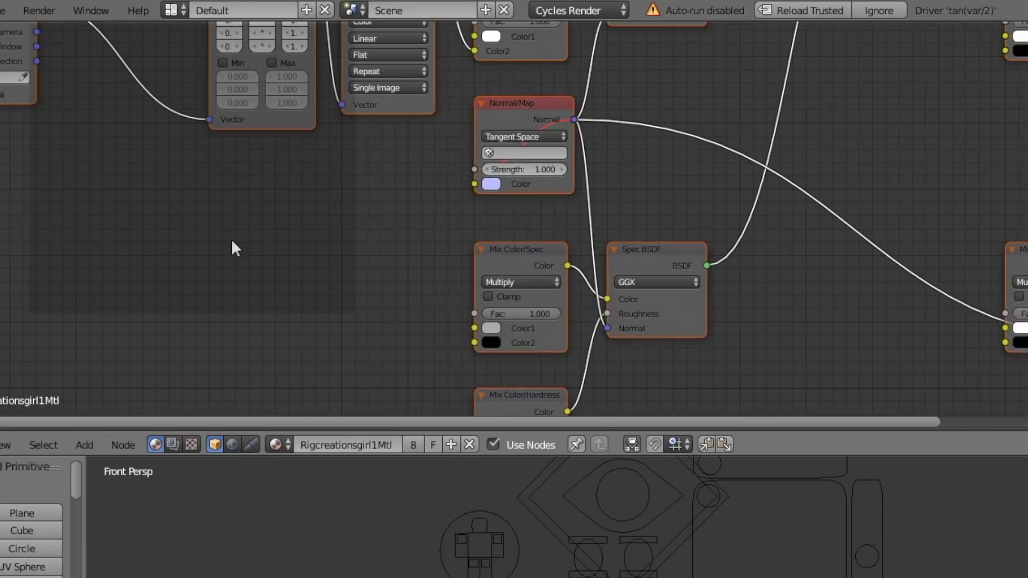
key("g")
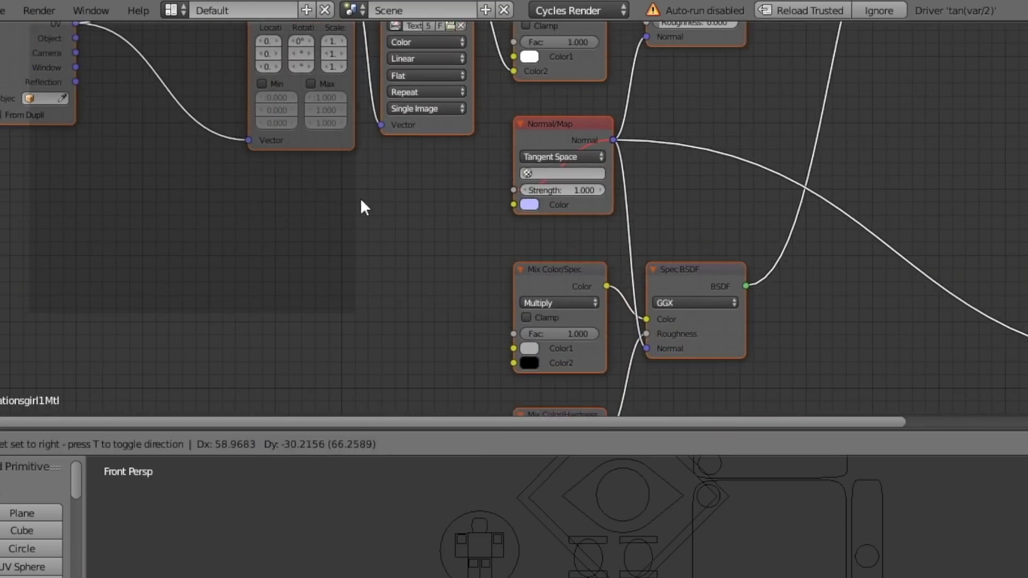
left_click(349, 222)
scroll(349, 223, "down", 5)
scroll(419, 262, "up", 3)
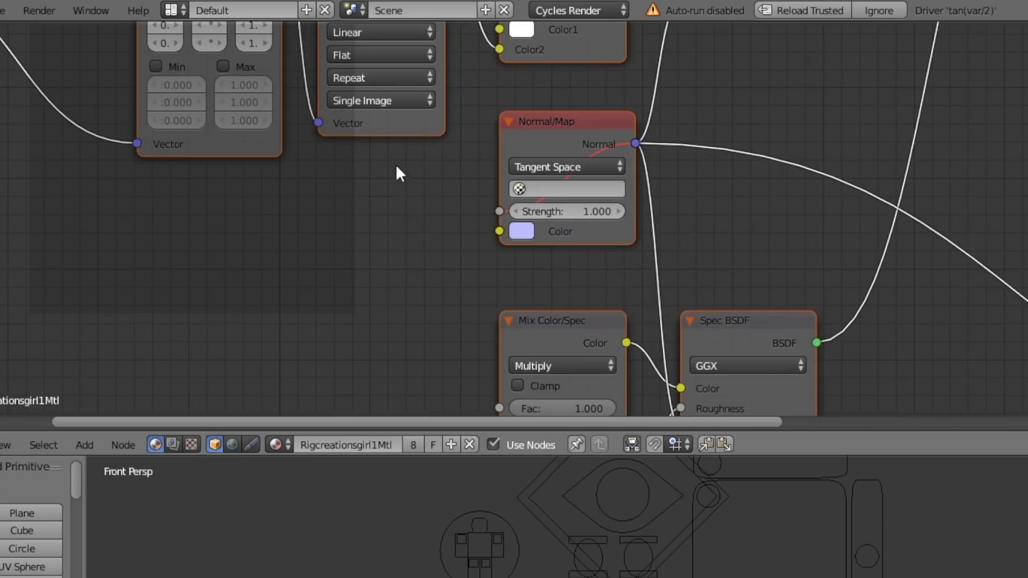
key("g")
left_click(513, 358)
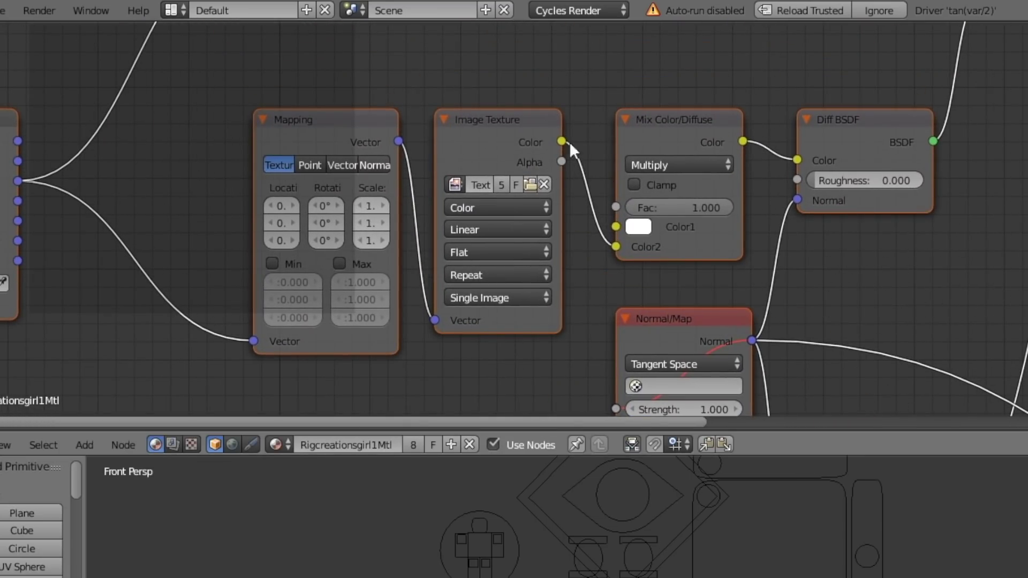
scroll(484, 176, "up", 4)
scroll(492, 175, "up", 1)
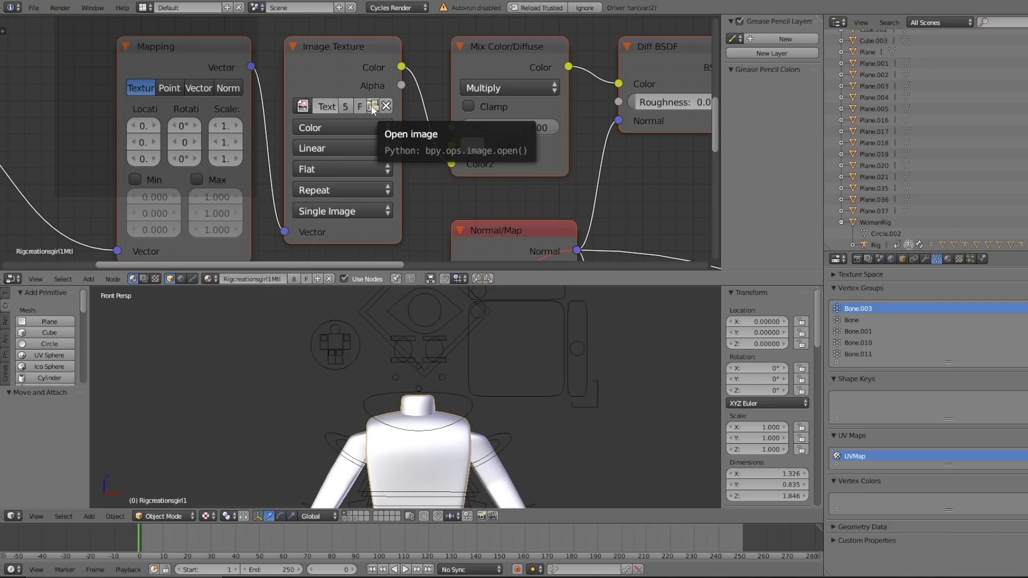
Step: Load Siimplybubliieyt4Tex.png from the gfx folder into the Image Texture node for a pink argyle torso
left_click(370, 105)
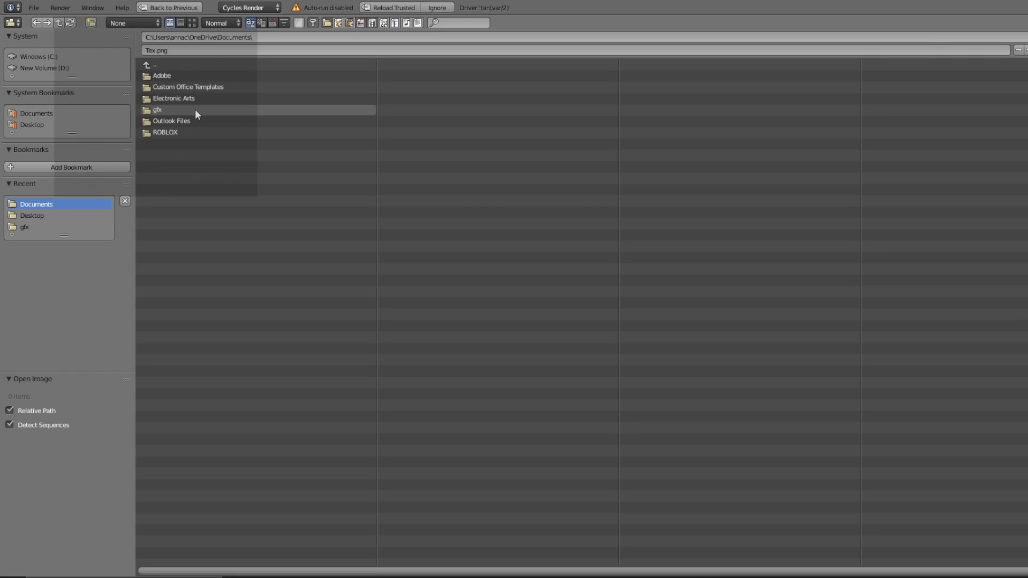
left_click(173, 108)
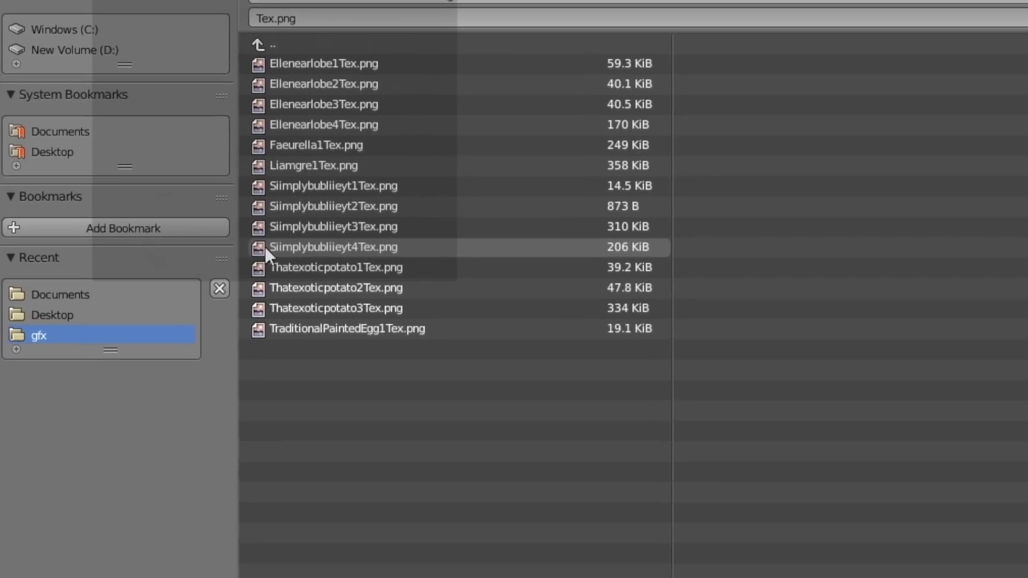
left_click(344, 244)
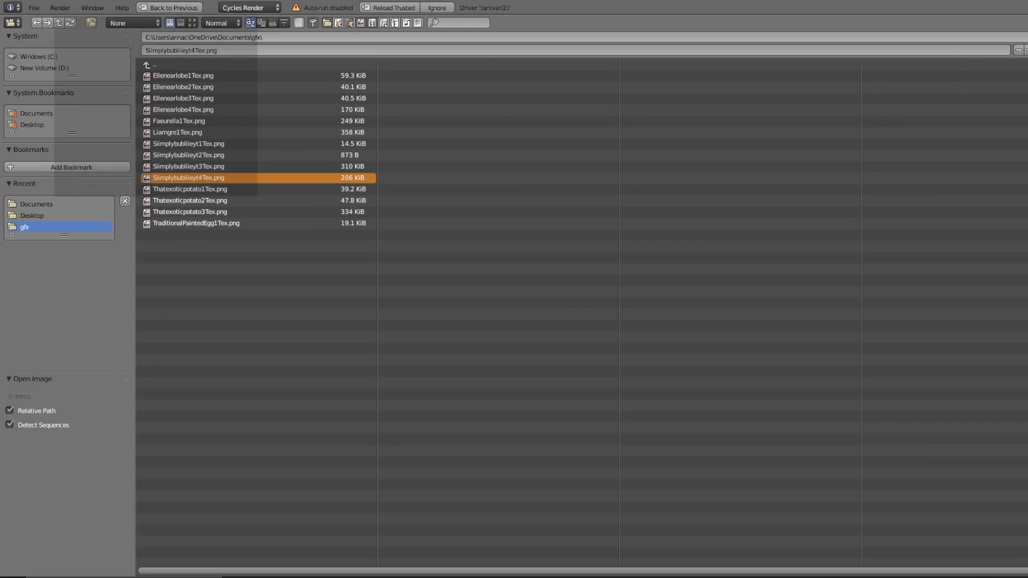
left_click(1026, 36)
scroll(640, 368, "down", 4)
scroll(619, 369, "up", 4)
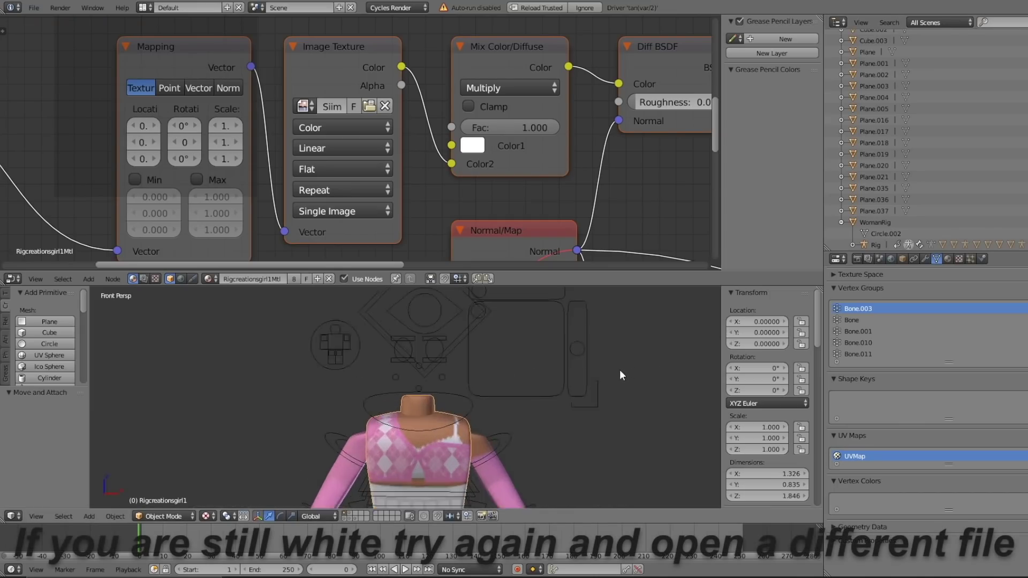
Step: Join the node editor into the 3D viewport and place the 3D cursor in empty space
scroll(695, 351, "down", 2)
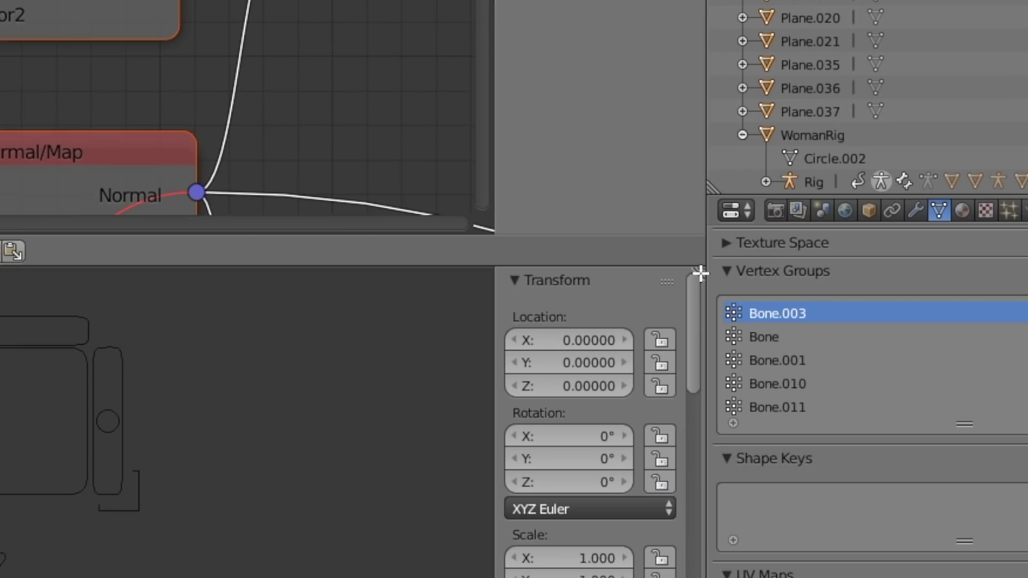
left_click_drag(701, 273, 698, 181)
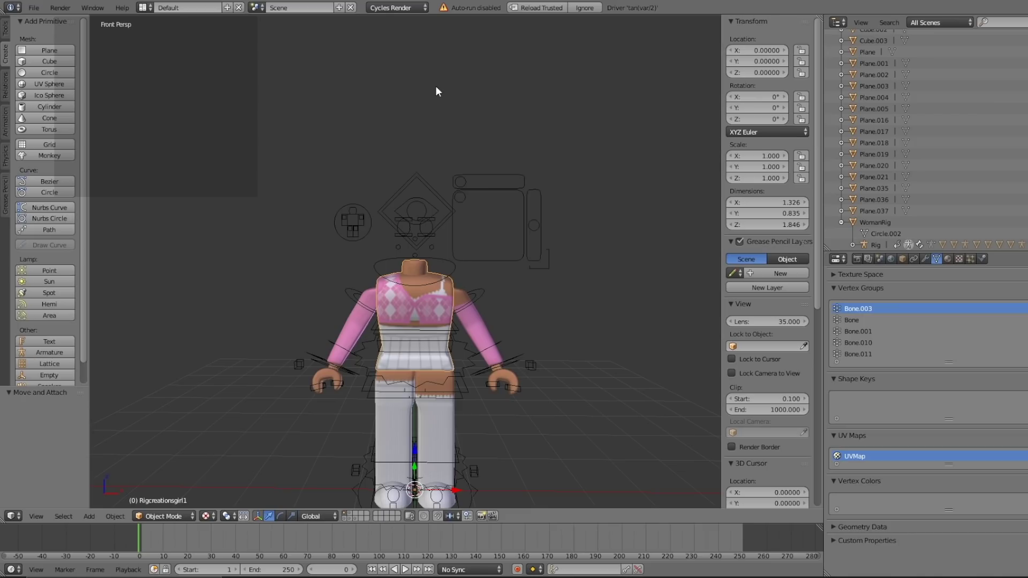
scroll(436, 86, "down", 1)
left_click(269, 196)
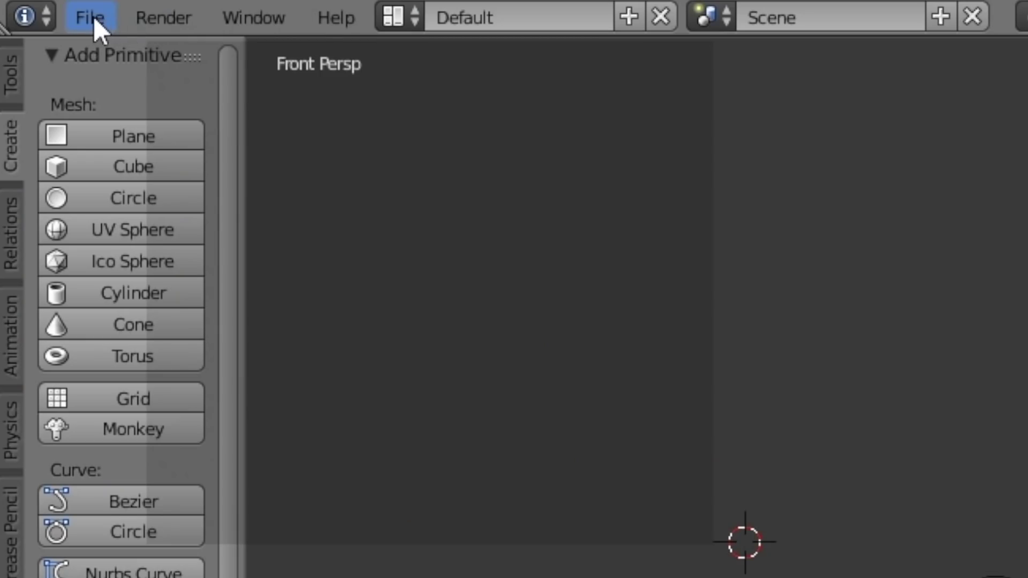
Step: Import annie.obj from the gfx folder as a Wavefront OBJ model
left_click(94, 17)
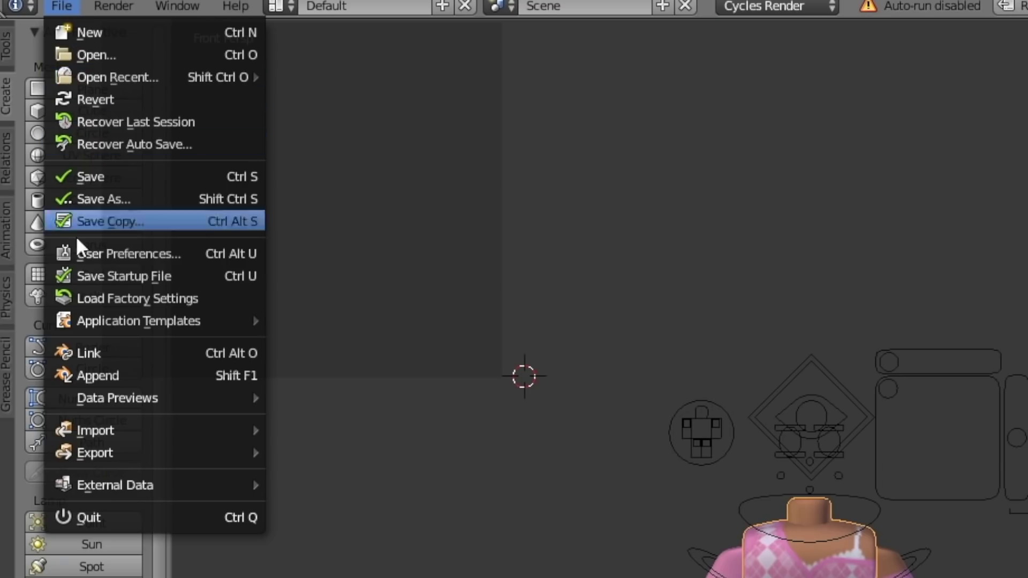
mouse_move(98, 431)
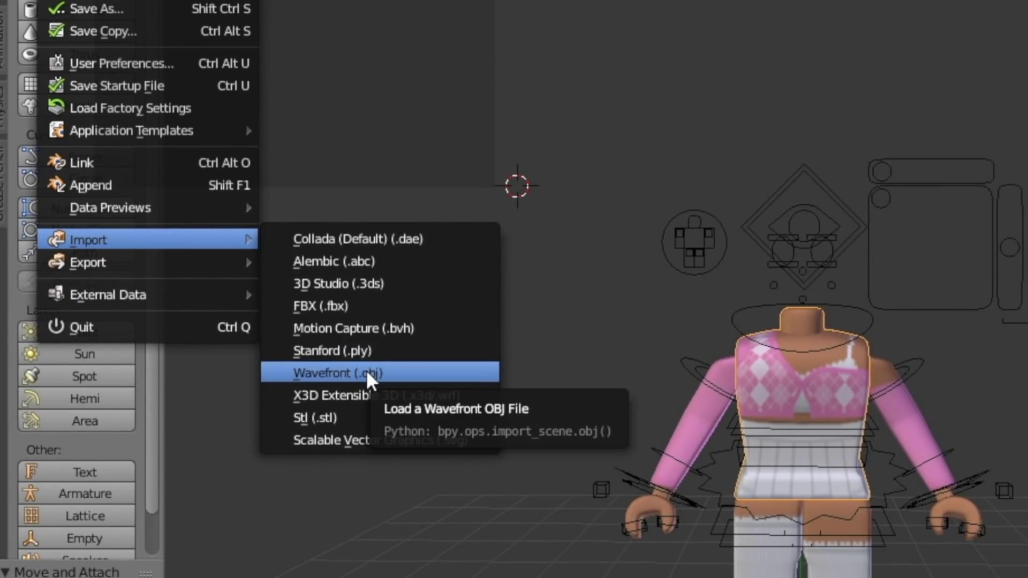
left_click(367, 372)
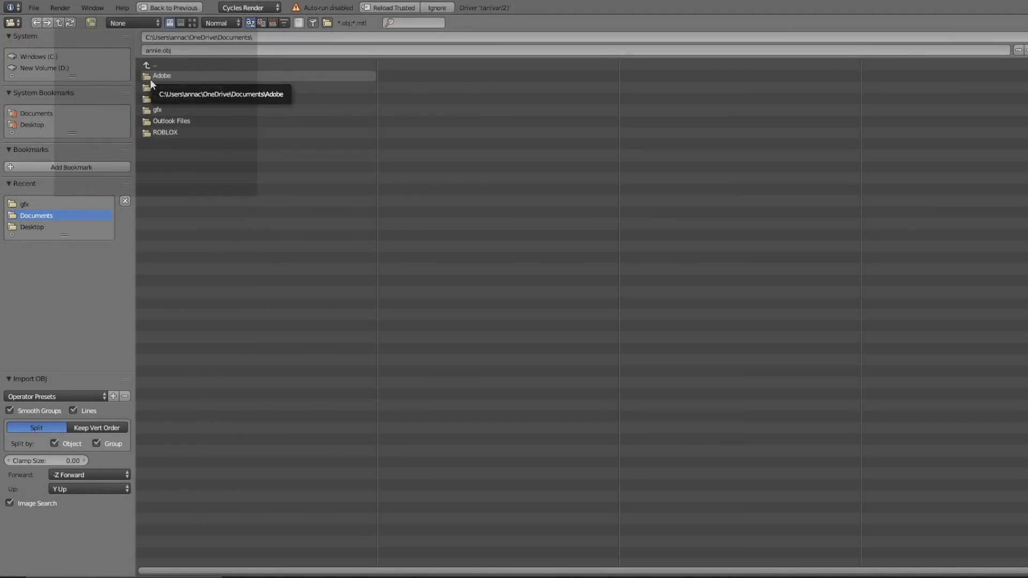
left_click(158, 110)
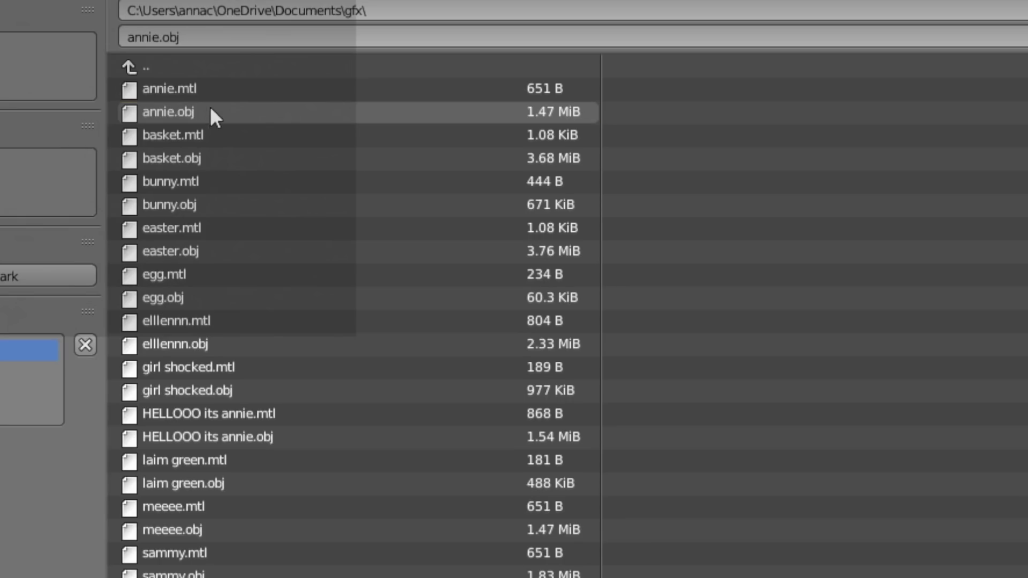
left_click(210, 112)
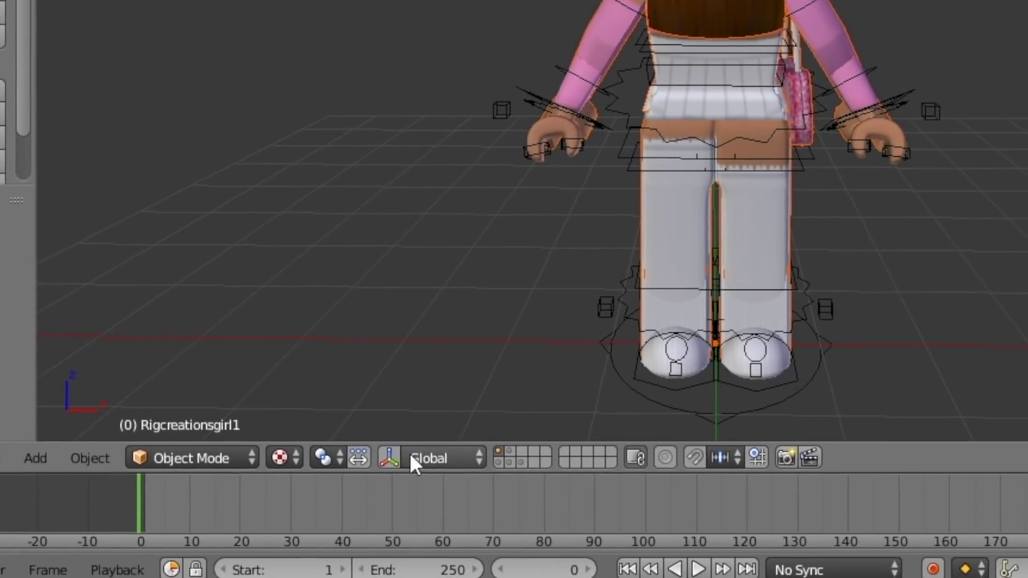
Step: Slide the imported avatar 4.045 along X, away from the rig
left_click(390, 456)
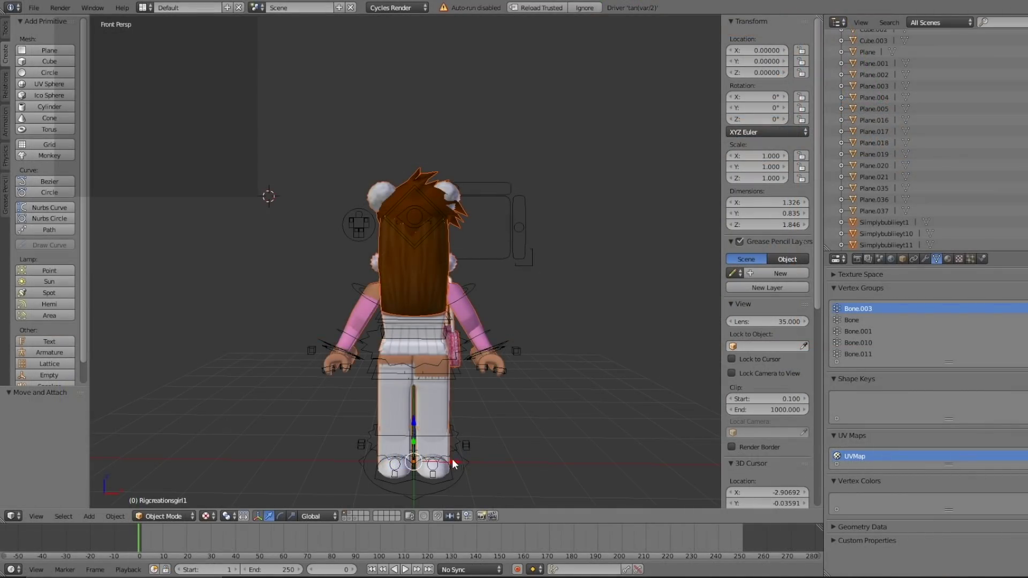
left_click_drag(453, 466, 517, 458)
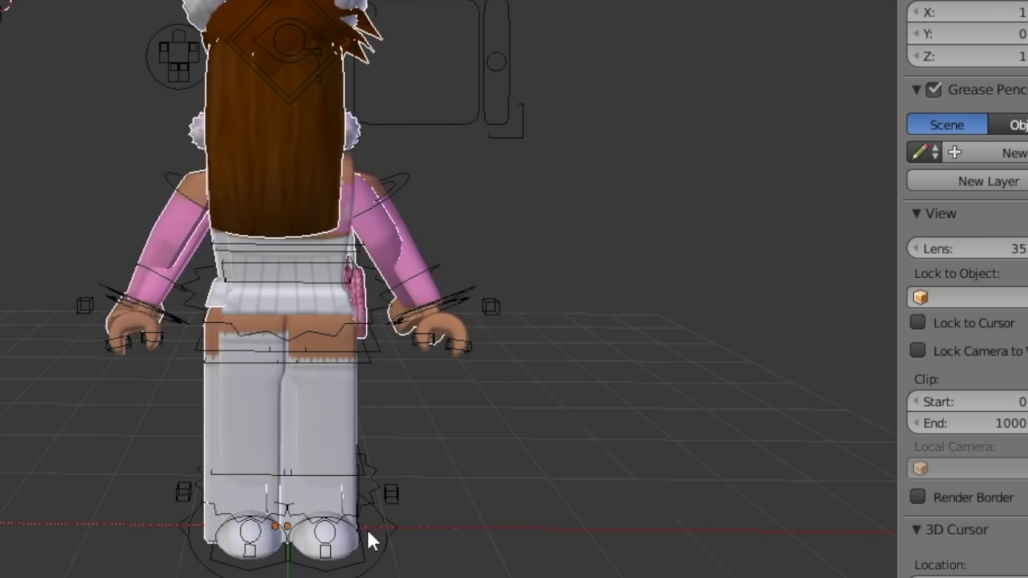
left_click_drag(489, 526, 765, 518)
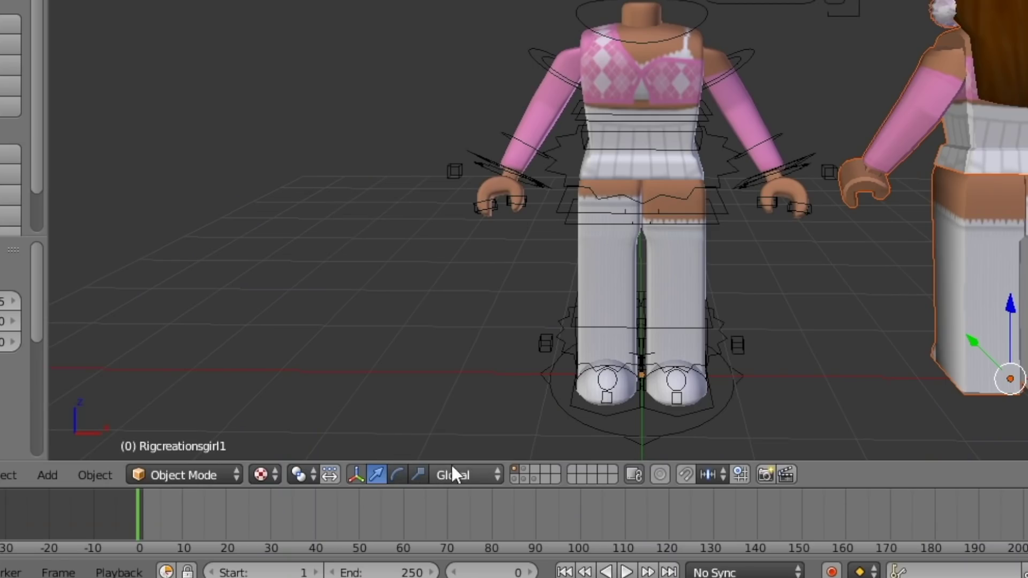
Step: Rotate the imported avatar around Z until it faces the front
left_click(399, 472)
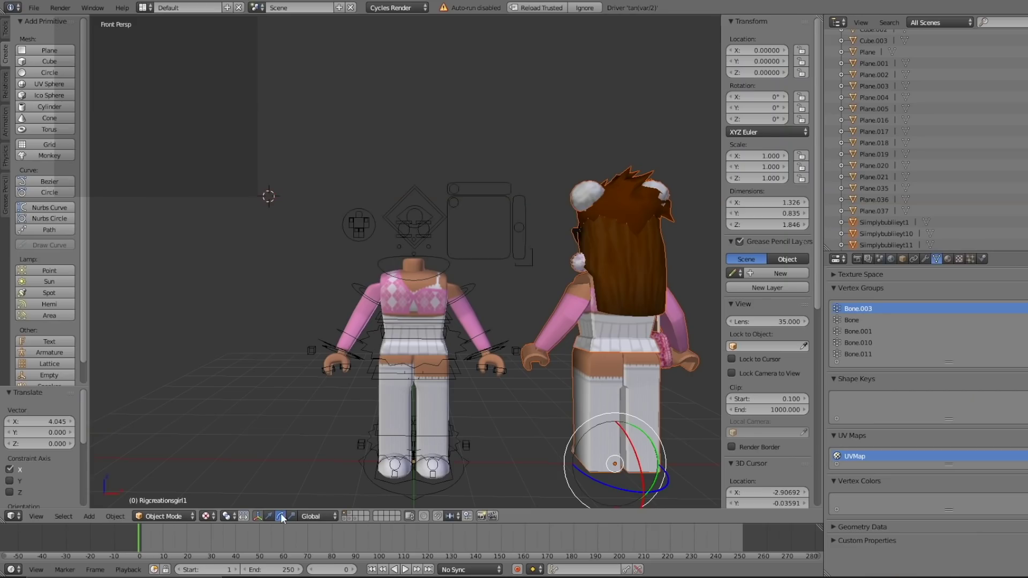
left_click(269, 518)
left_click(292, 517)
left_click(281, 519)
left_click_drag(578, 468, 597, 482)
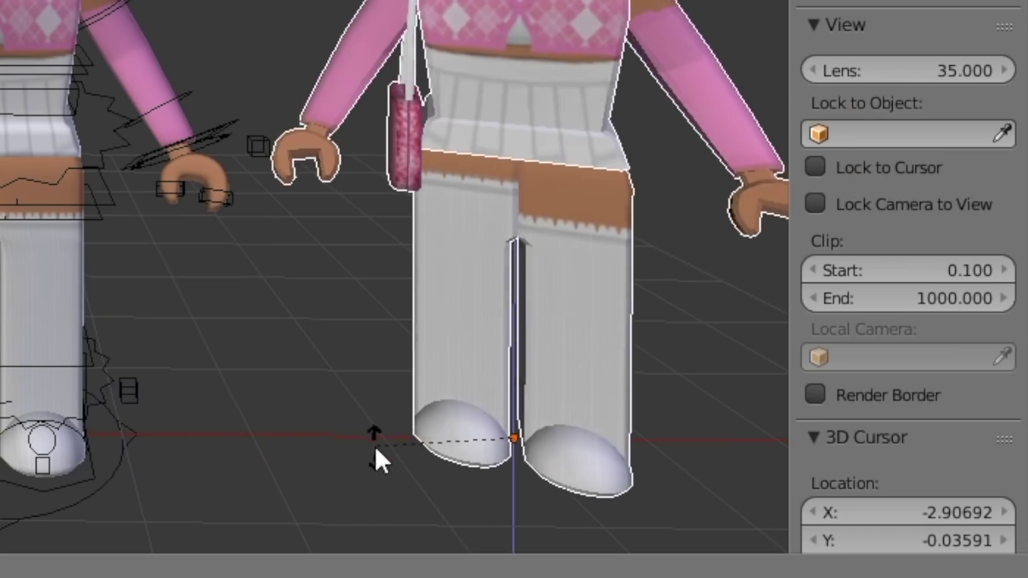
mouse_move(470, 488)
left_mouse_down()
mouse_move(478, 470)
mouse_move(491, 490)
left_mouse_up()
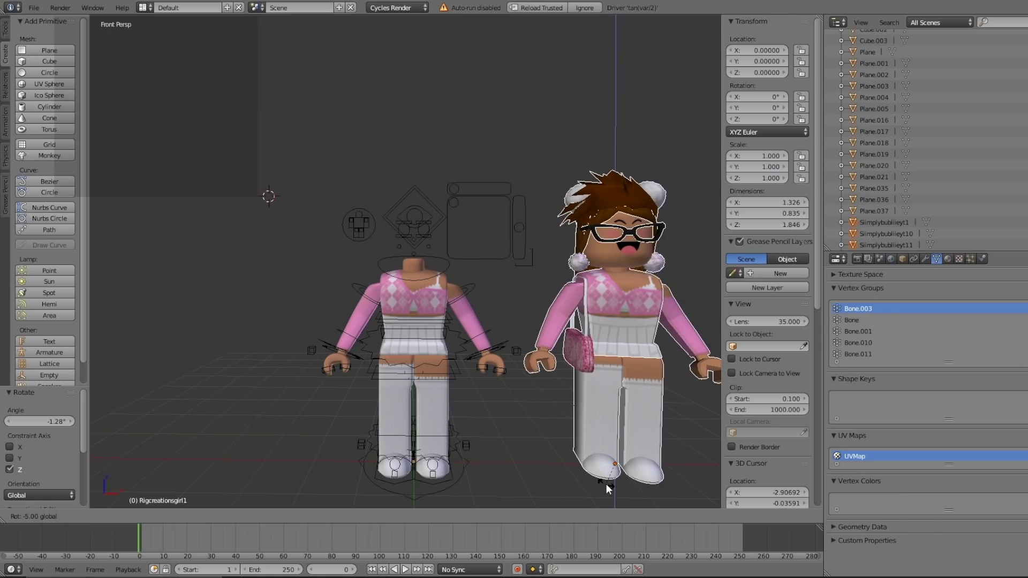
left_click_drag(605, 484, 607, 482)
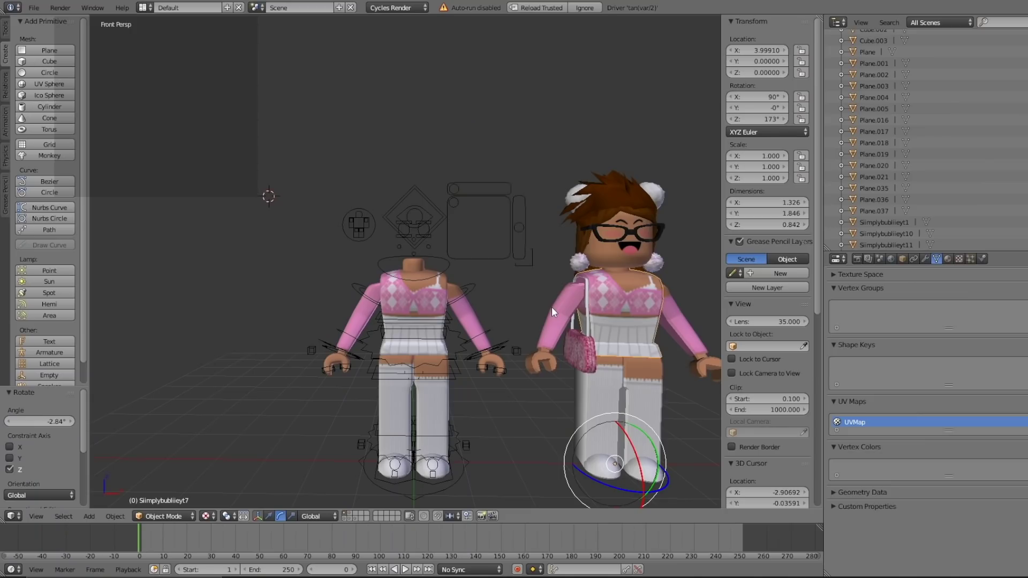
Step: Delete the imported avatar's arms, torso and legs, keeping its head, hair and purse
right_click(683, 330)
right_click(651, 394)
right_click(599, 397)
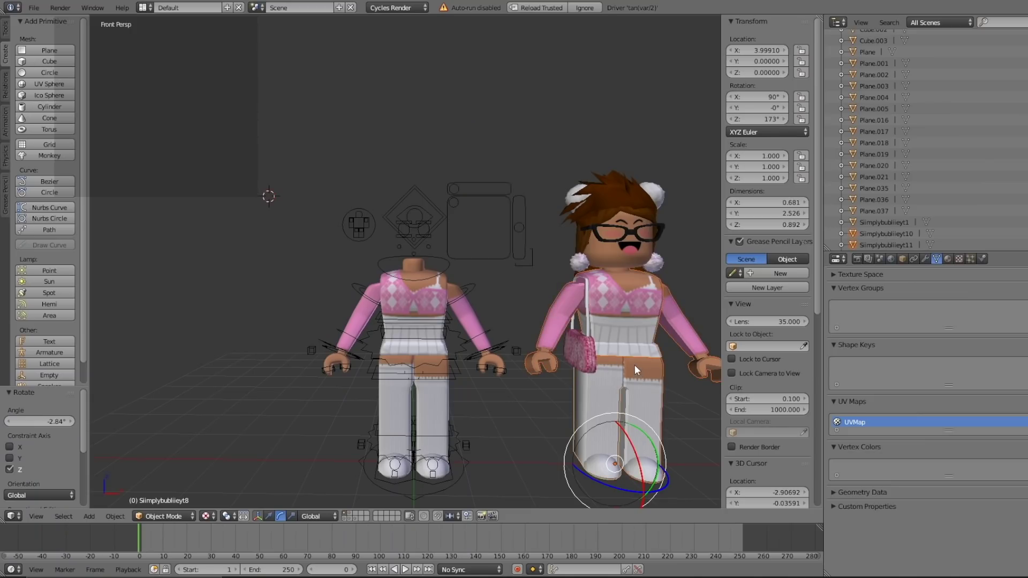
key("x")
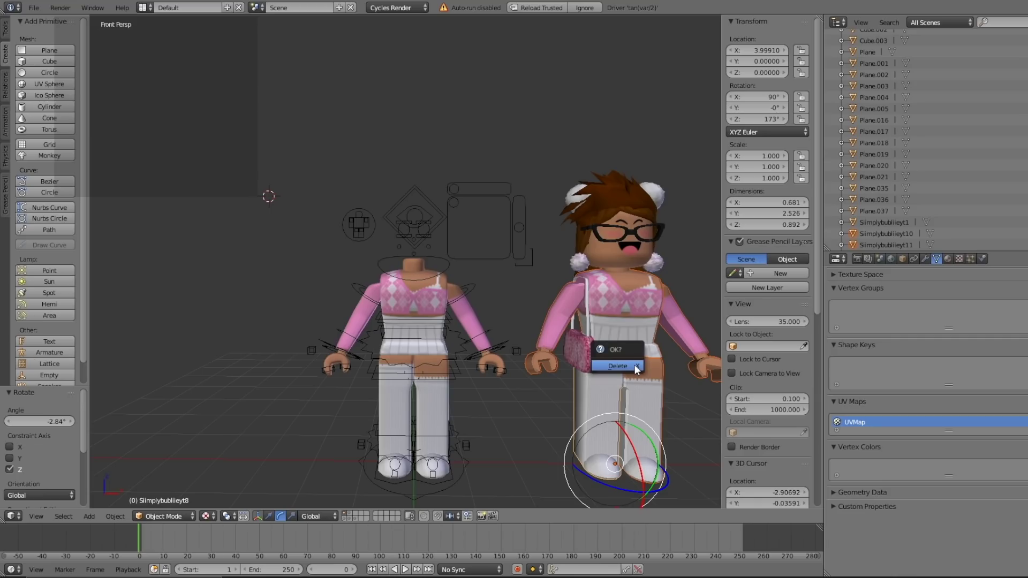
left_click(634, 365)
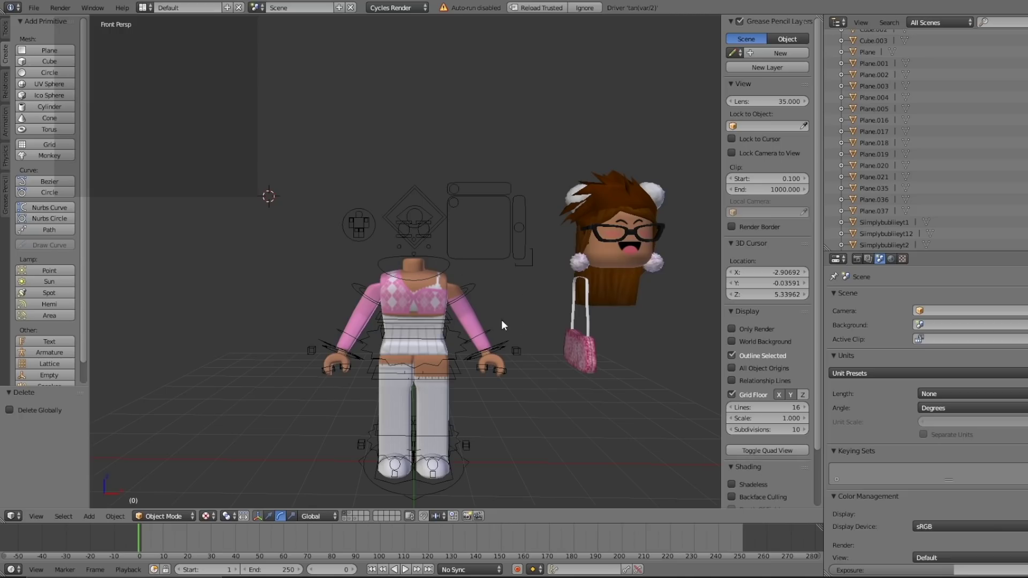
Step: Select the purse, hair, glasses and head and shift them −3.945 along X onto the rig
right_click(586, 346)
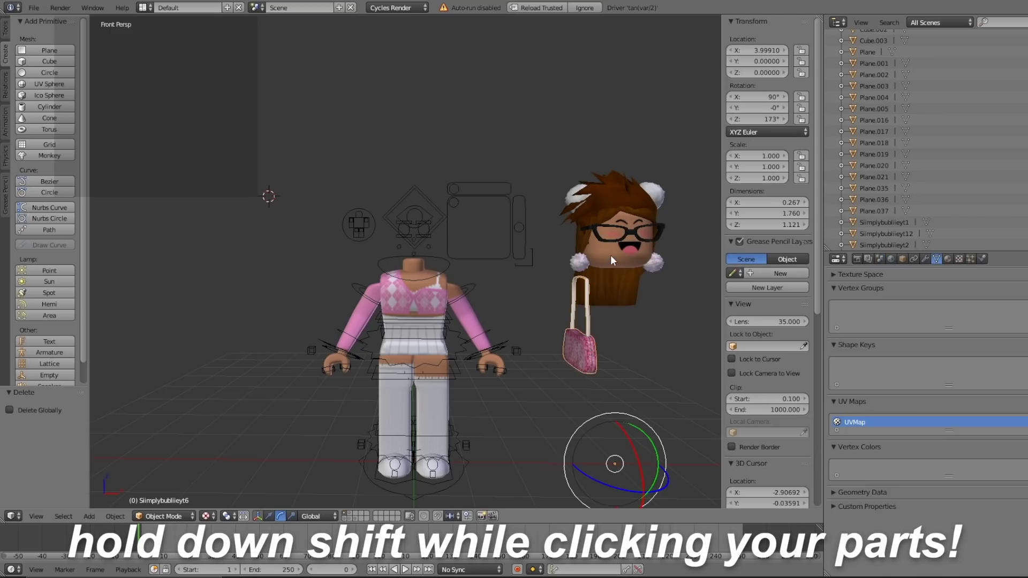
right_click(586, 236, "shift")
right_click(662, 196, "shift")
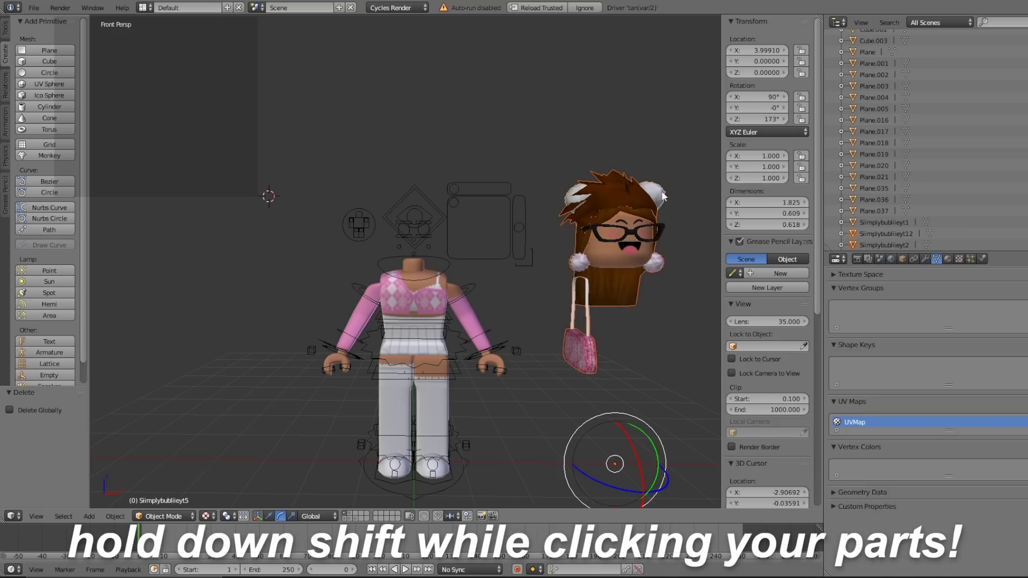
right_click(661, 231, "shift")
right_click(642, 251, "shift")
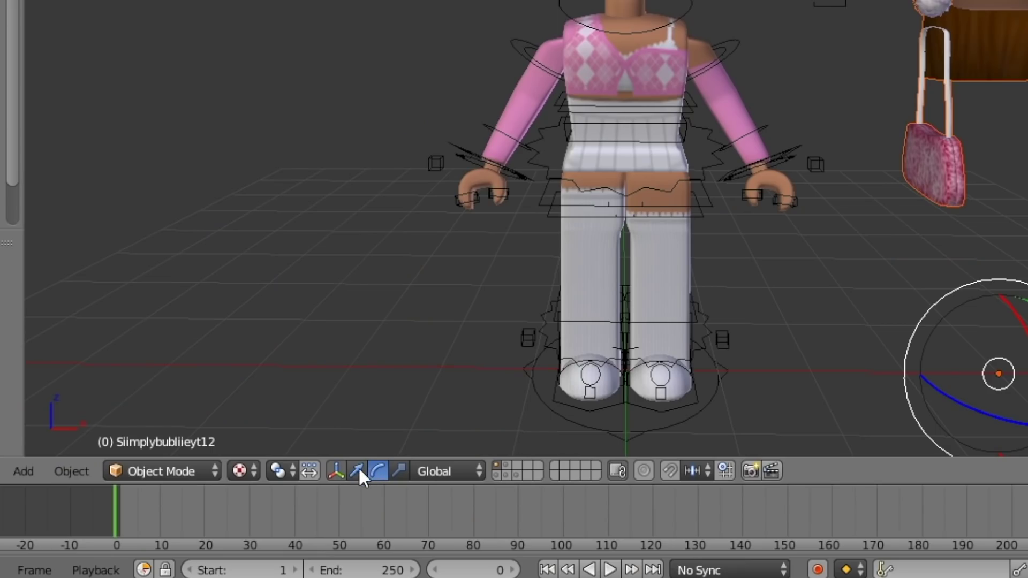
left_click(358, 468)
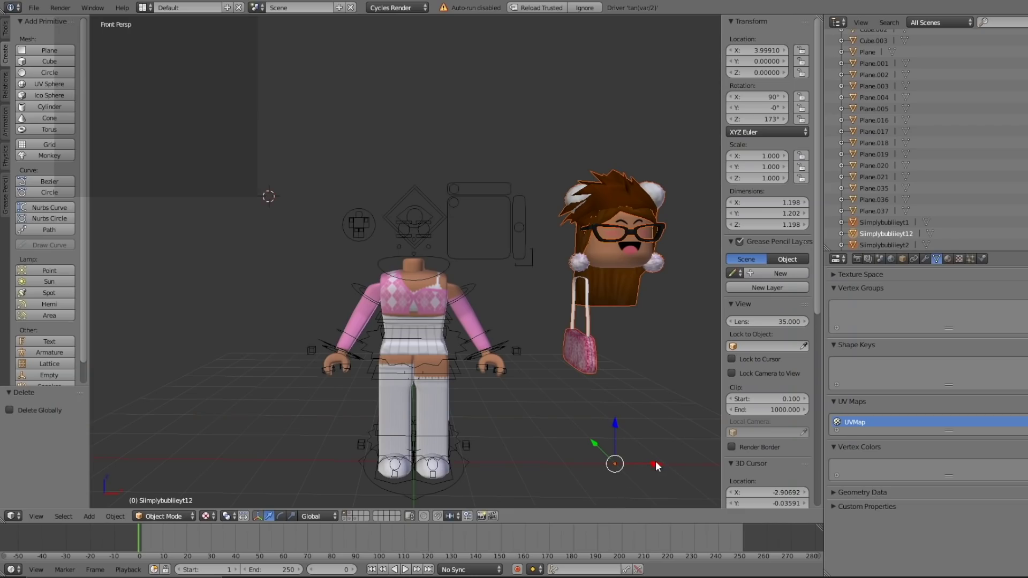
left_click_drag(655, 461, 457, 457)
Step: Walk the view in to check the placement and select the rigged body
key("shift+f")
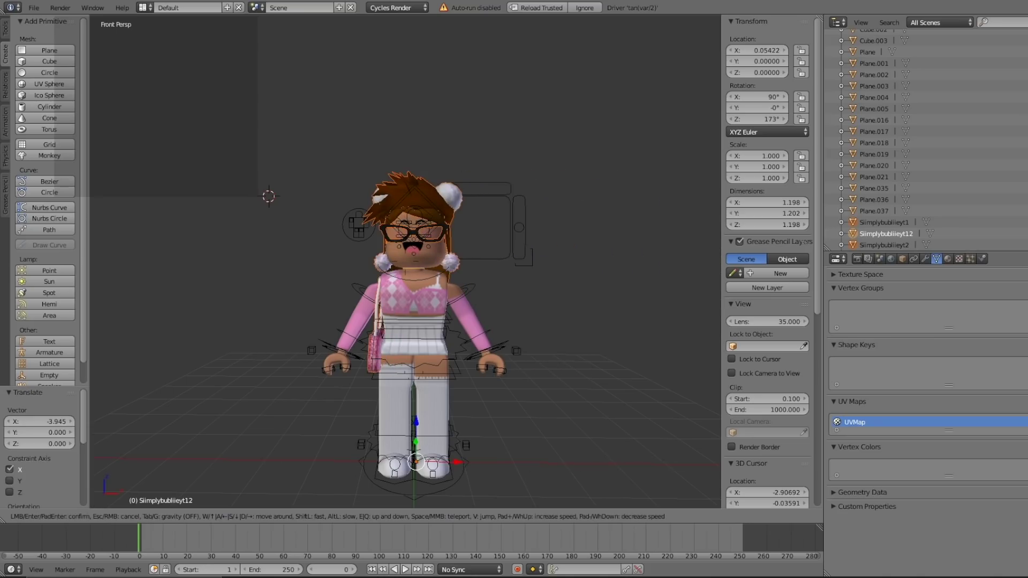
key("w")
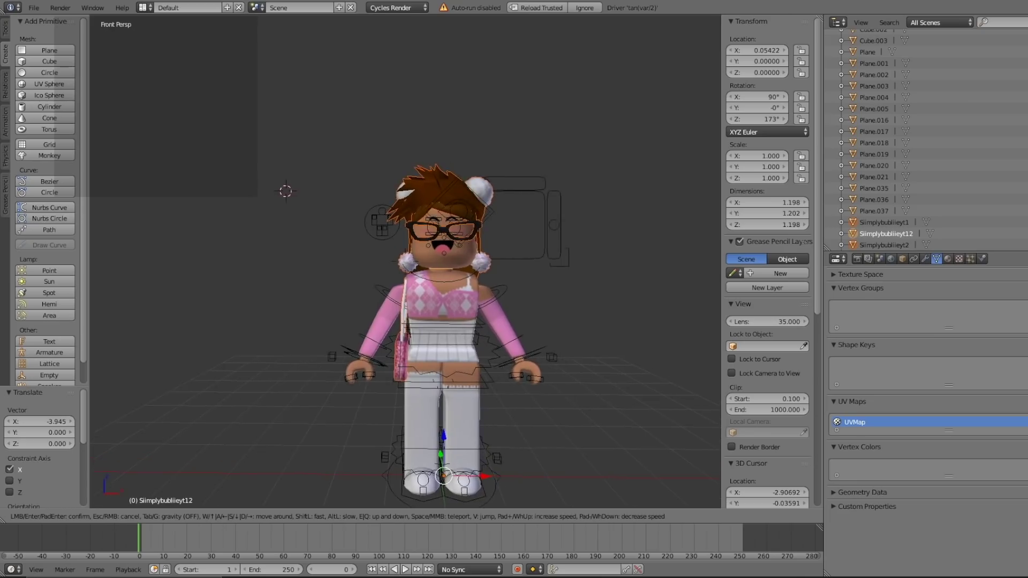
key("s")
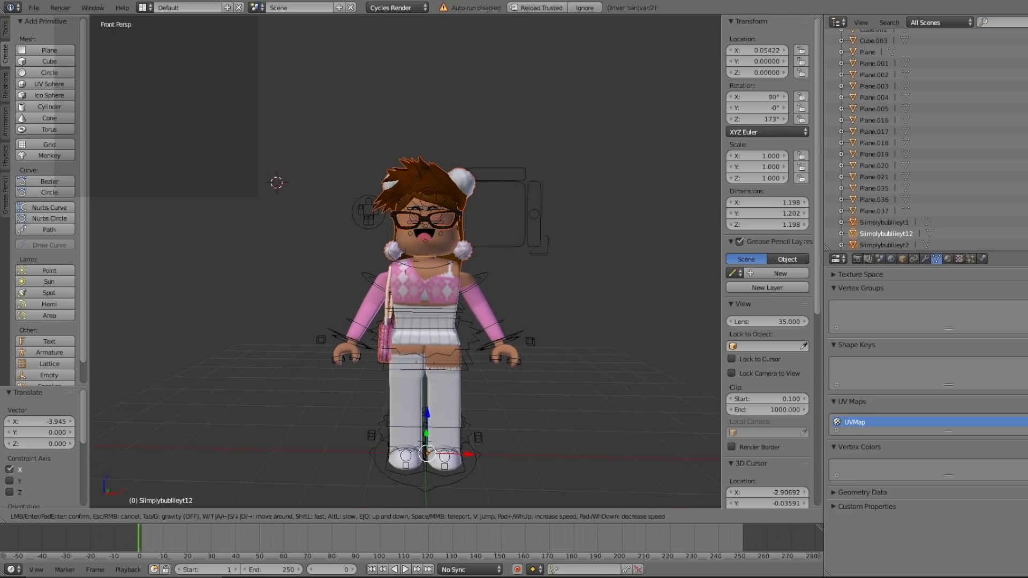
left_click(405, 261)
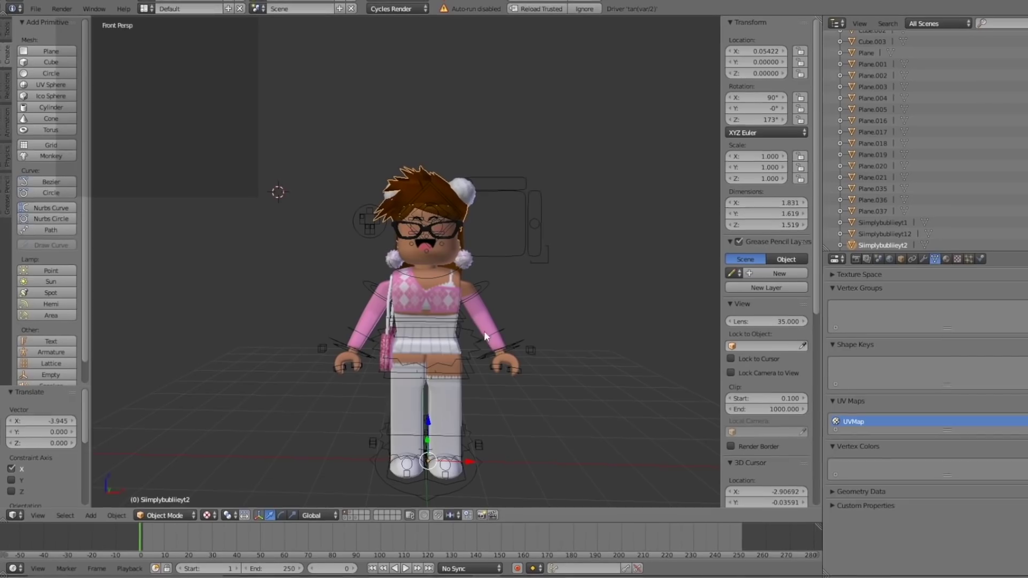
right_click(502, 339)
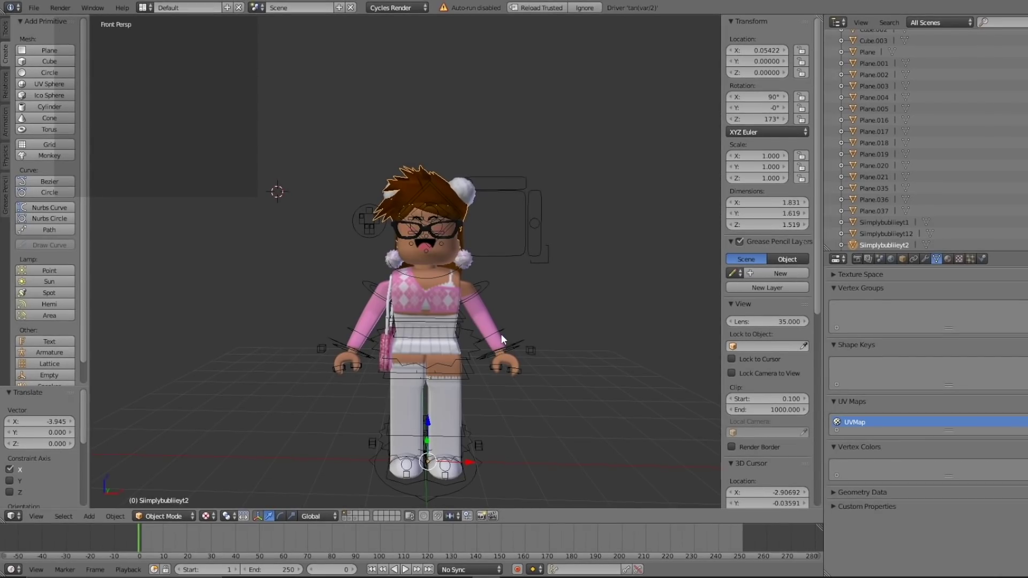
Step: Enter Pose Mode and rotate arm bone Bone.014 up toward the chest
key("ctrl+Tab")
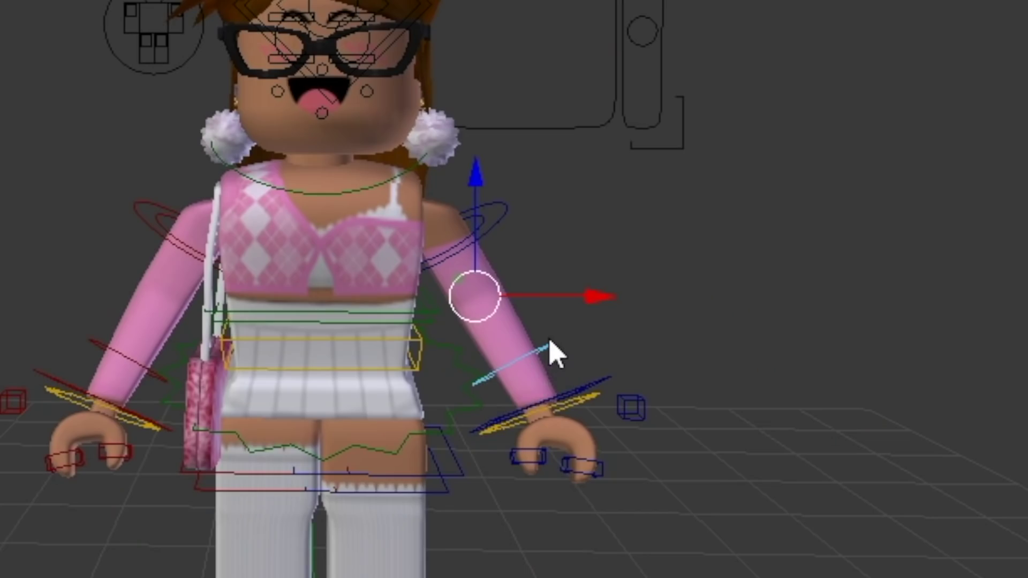
key("shift+f")
key("d")
key("w")
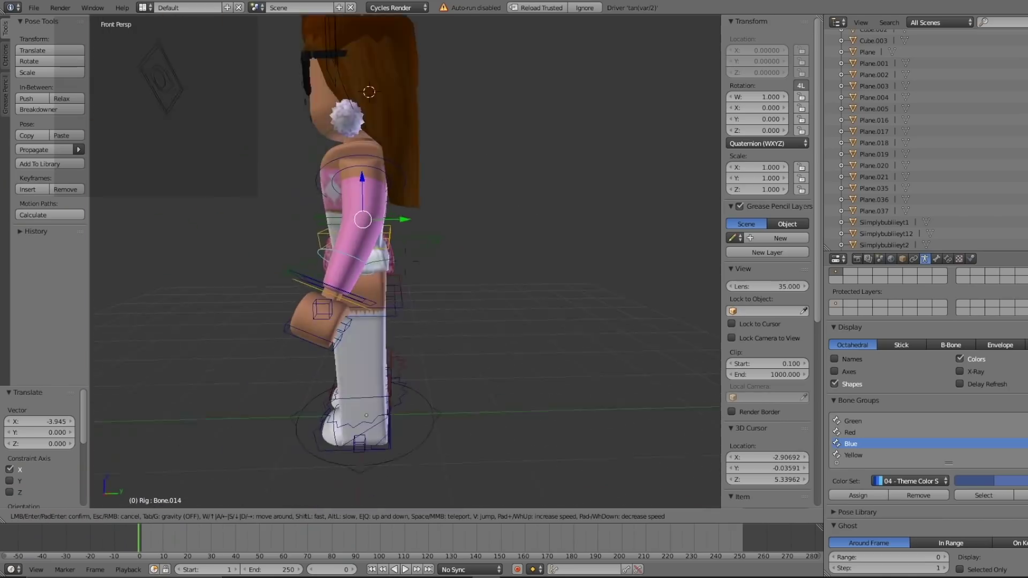
key("w")
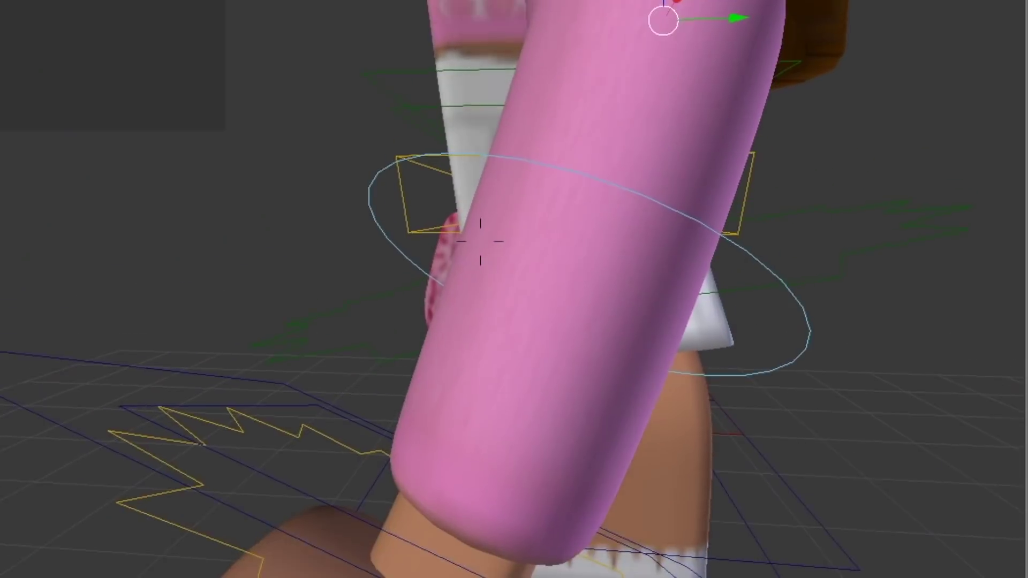
key("s")
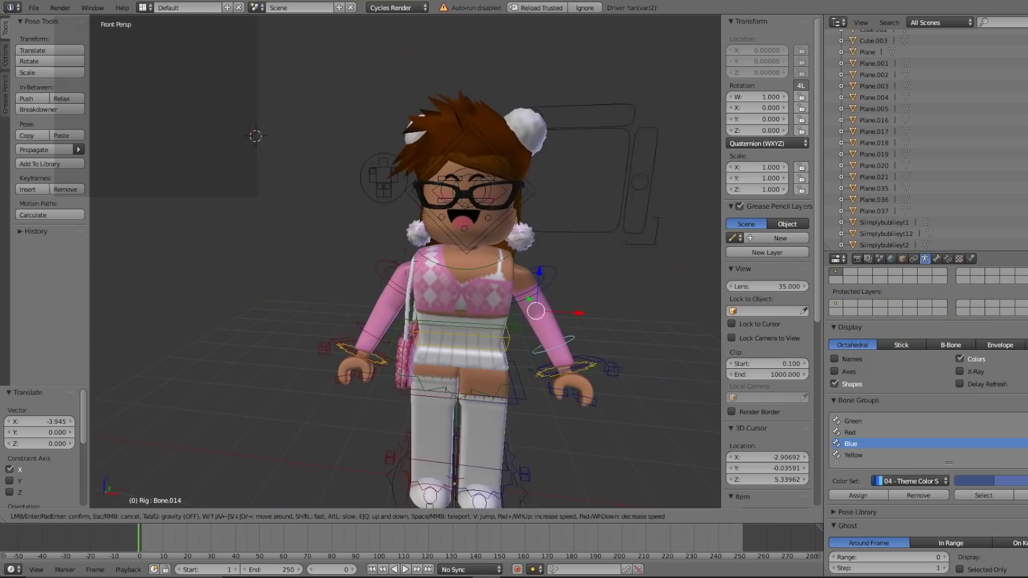
key("w")
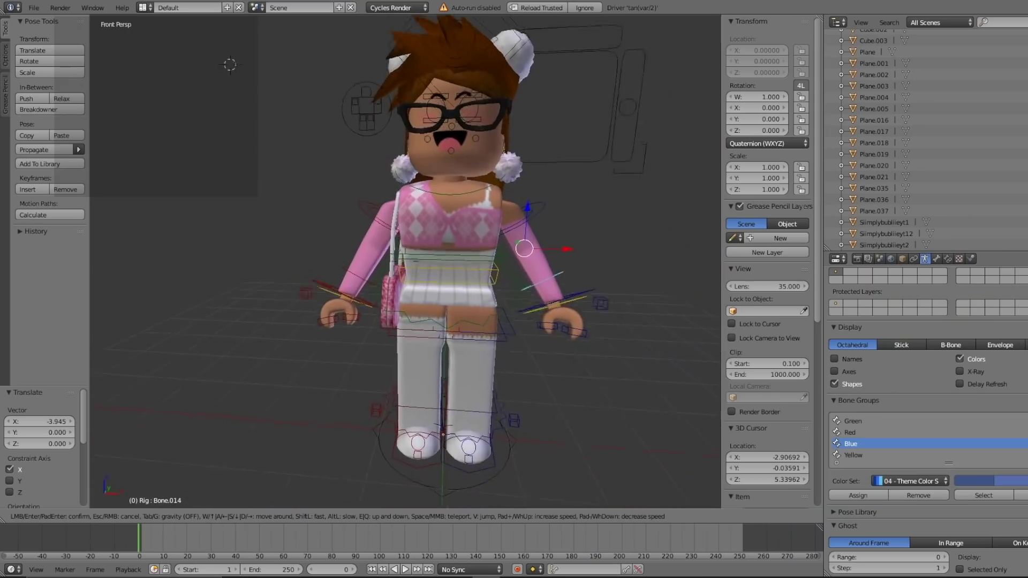
key("Return")
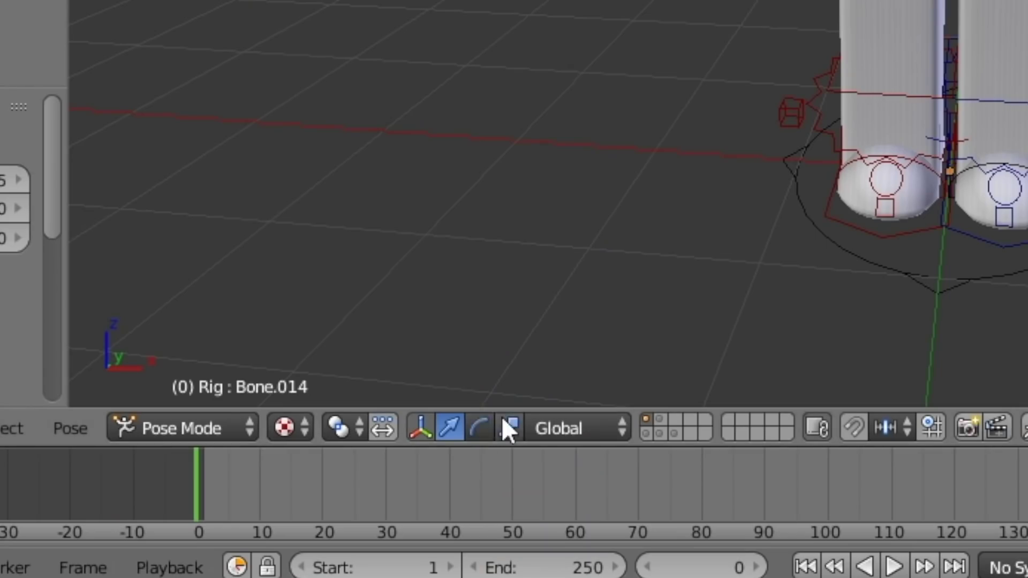
left_click(482, 426)
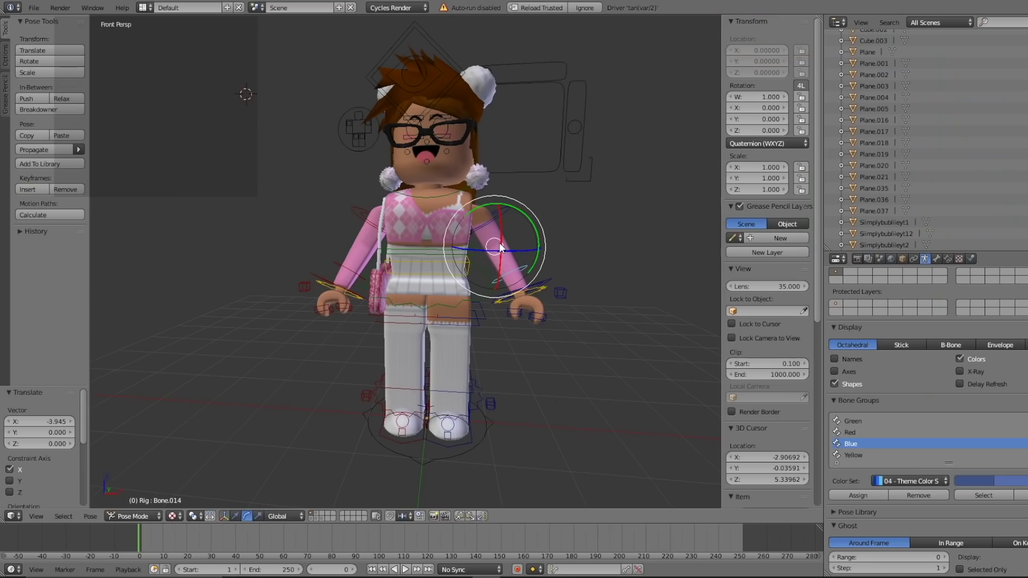
left_click_drag(499, 242, 478, 260)
Step: Confirm the arm rotation and bend forearm bone Bone.013 up toward the body
left_click(478, 260)
key("shift+f")
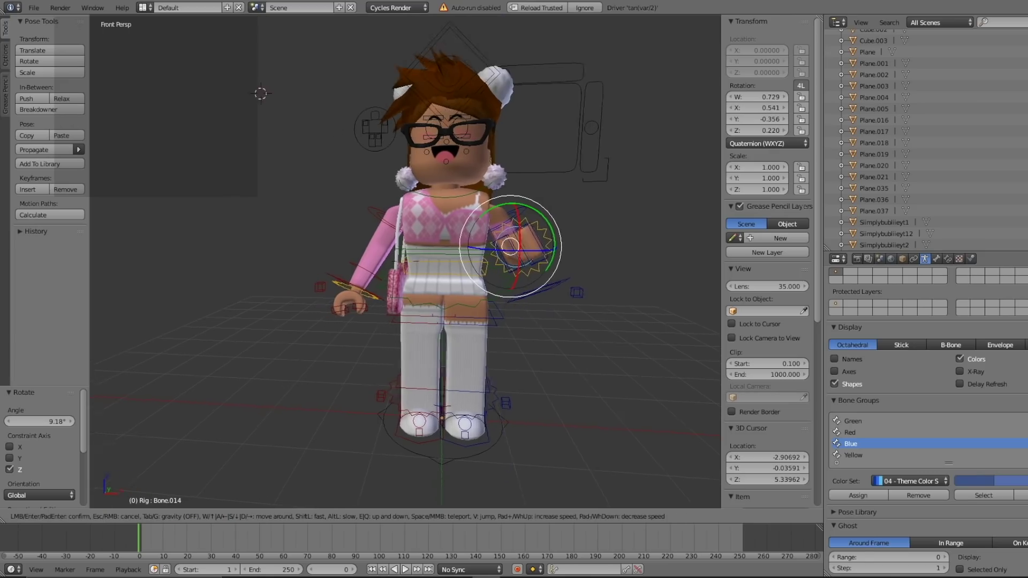
key("w")
left_click(464, 280)
mouse_move(470, 279)
left_mouse_down()
mouse_move(473, 317)
mouse_move(461, 270)
left_mouse_up()
key("shift+f")
key("d")
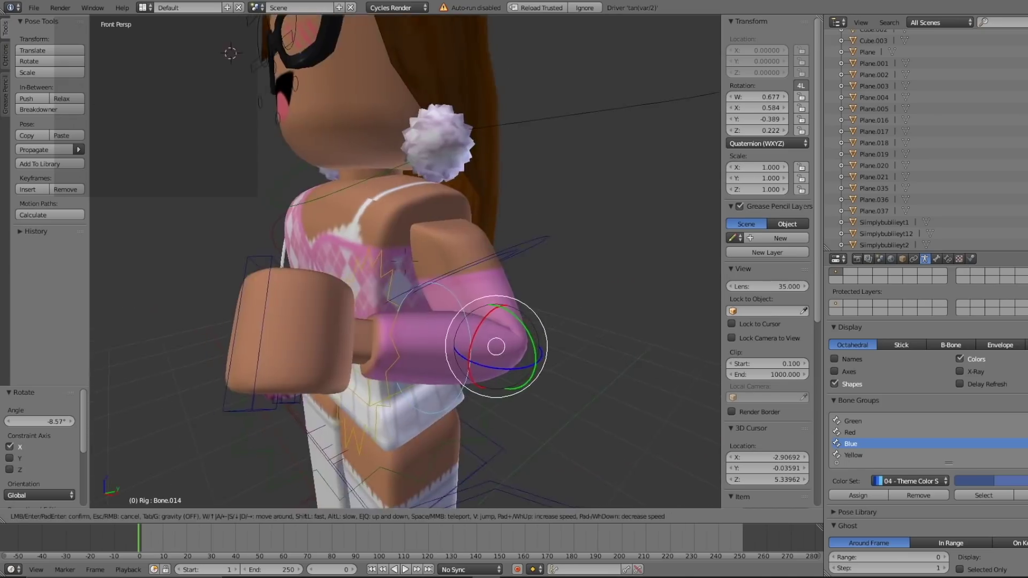
key("s")
left_click(405, 261)
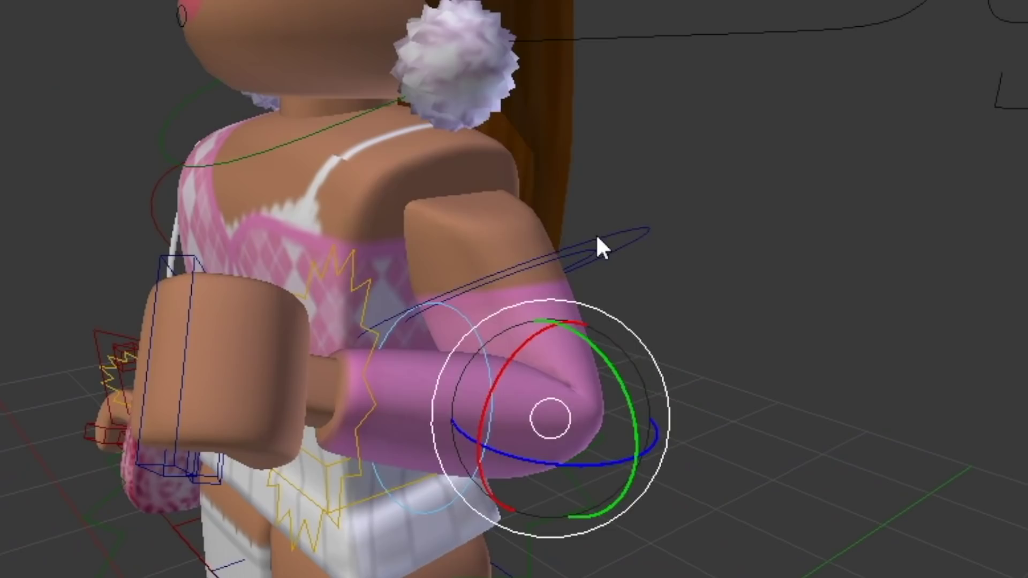
Step: Rotate the upper arm bone up so the hand rests against the face
right_click(518, 239)
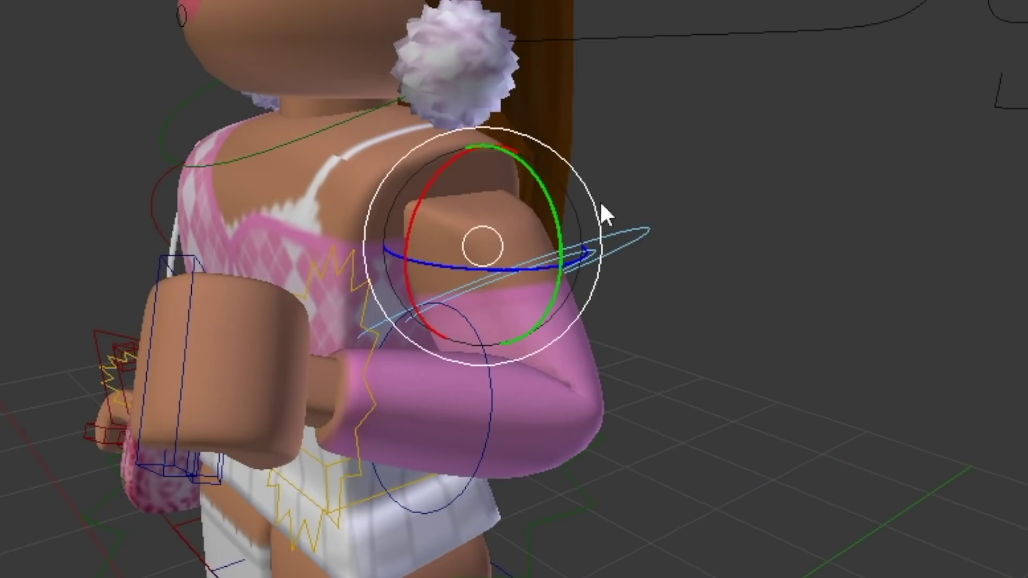
key("shift+f")
key("a")
key("s")
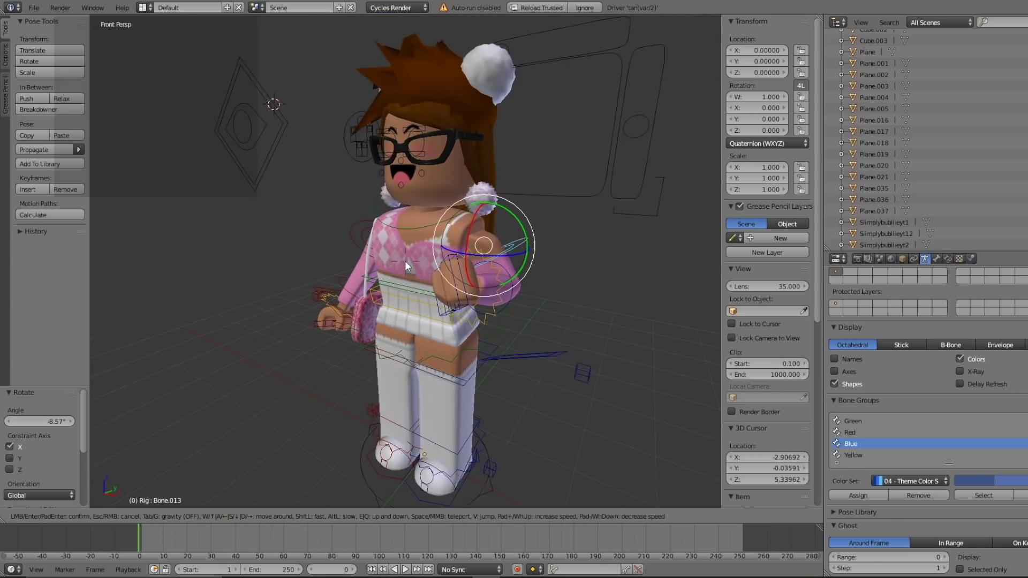
left_click(405, 263)
left_click_drag(508, 271, 488, 253)
key("shift+f")
key("a")
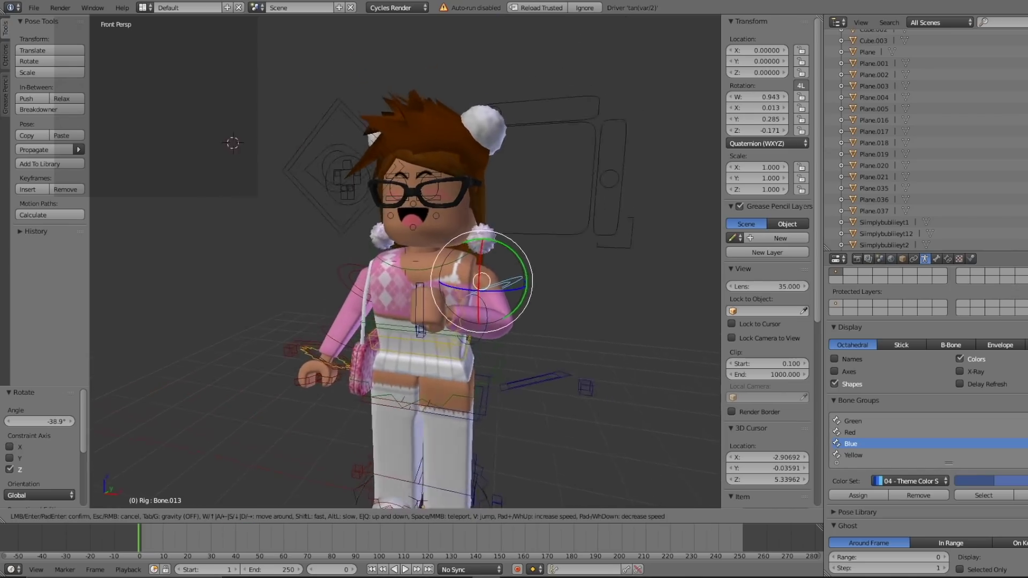
key("s")
left_click(405, 263)
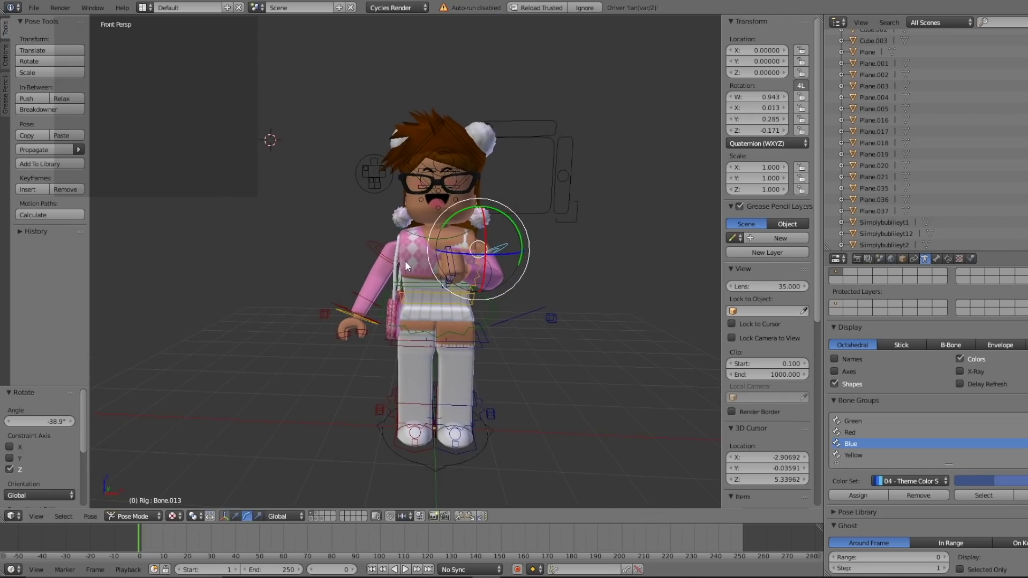
left_click_drag(483, 210, 494, 255)
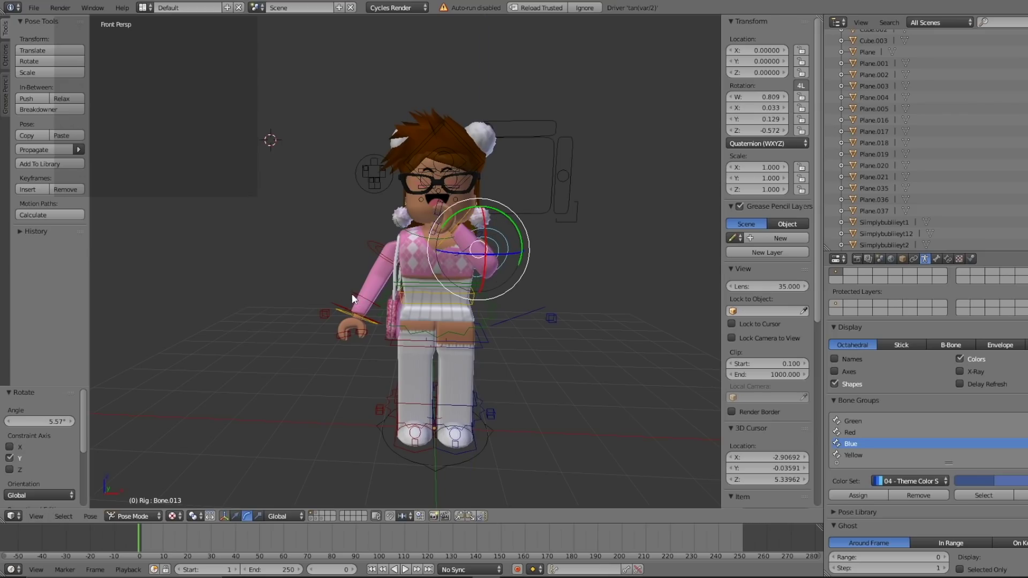
right_click(354, 291)
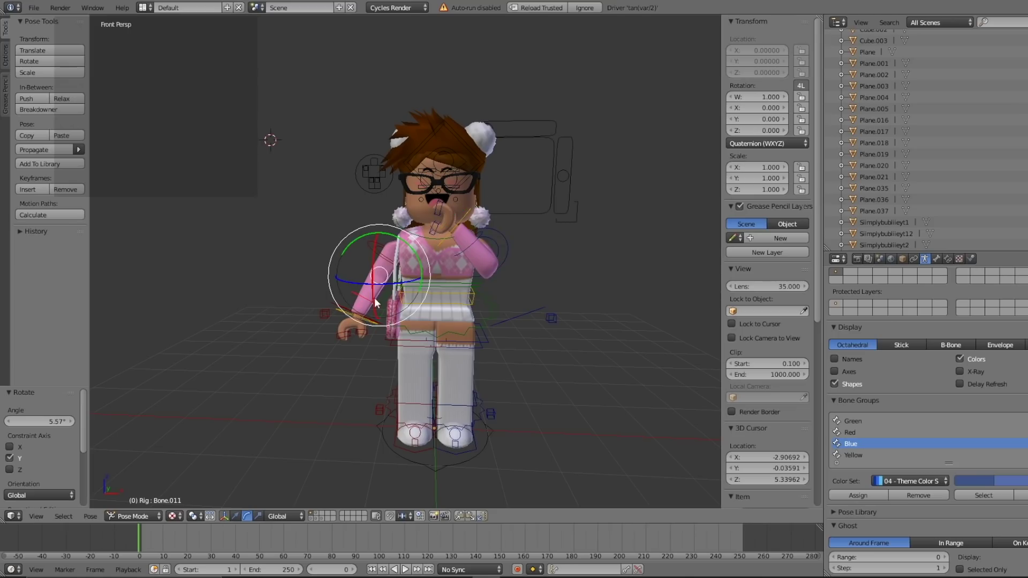
Step: Bend the left arm and forearm so the hand rests across her waist
left_click_drag(381, 280, 399, 219)
right_click(370, 245)
left_click_drag(372, 254, 392, 226)
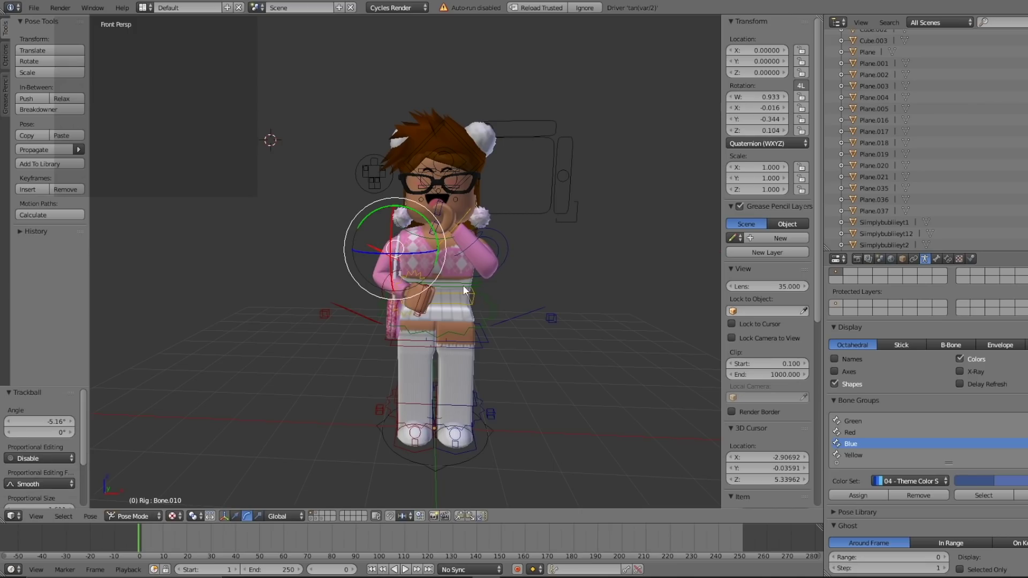
scroll(462, 284, "up", 5)
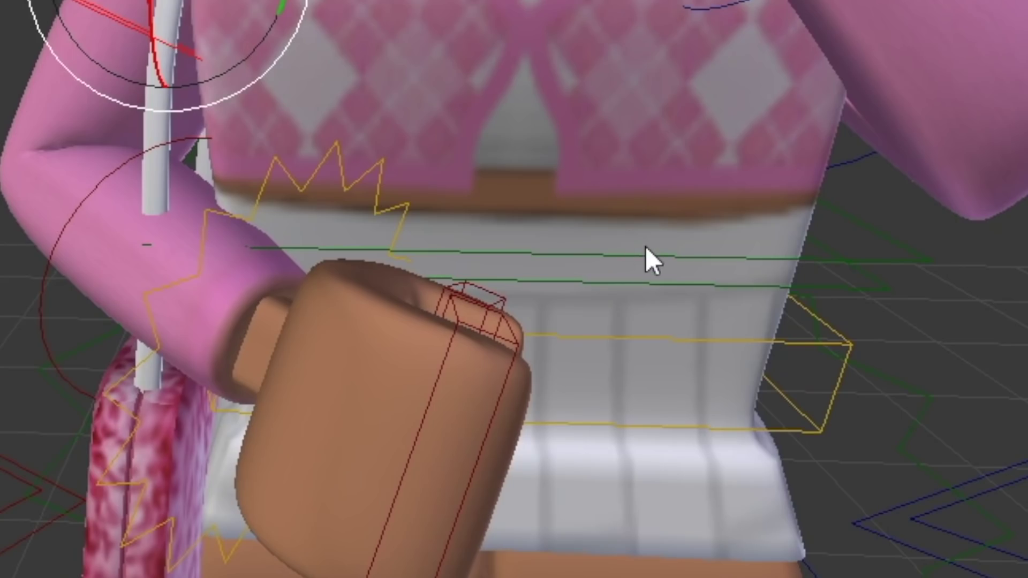
Step: Twist the torso bone so the upper body faces front, then slightly adjust its lean
right_click(641, 249)
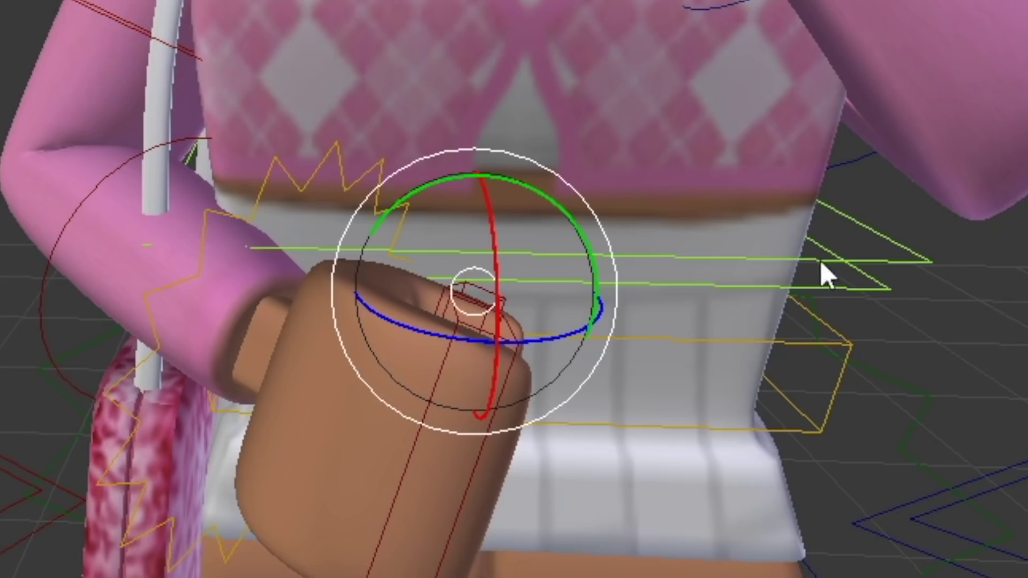
scroll(555, 338, "down", 6)
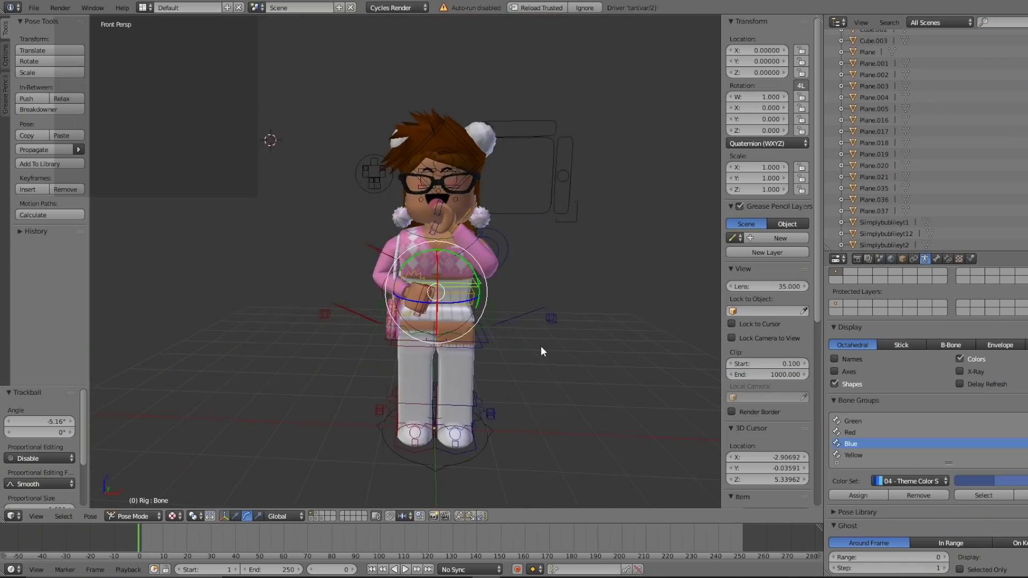
scroll(538, 343, "up", 4)
scroll(527, 321, "down", 4)
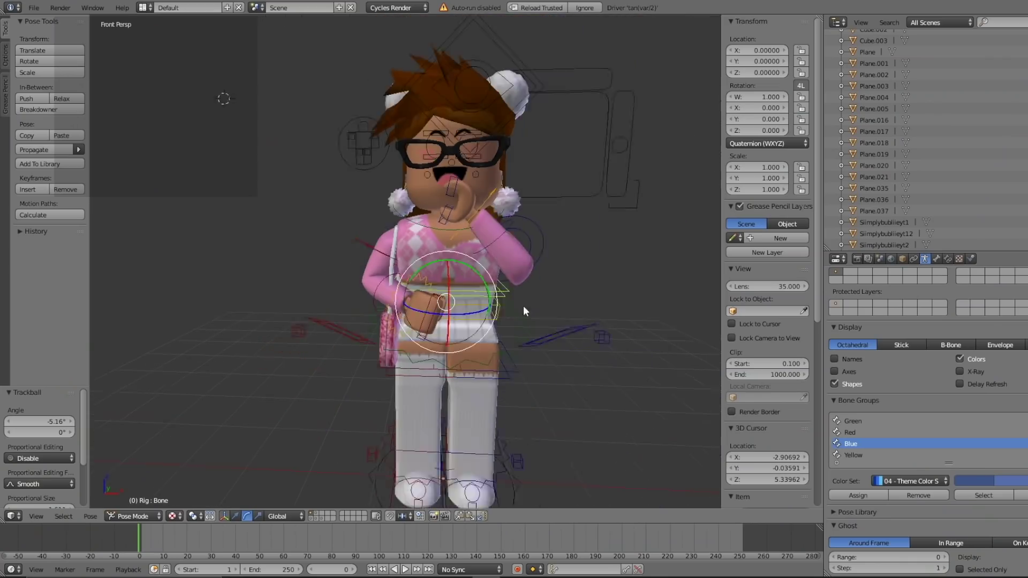
key("r")
left_click_drag(454, 304, 367, 285)
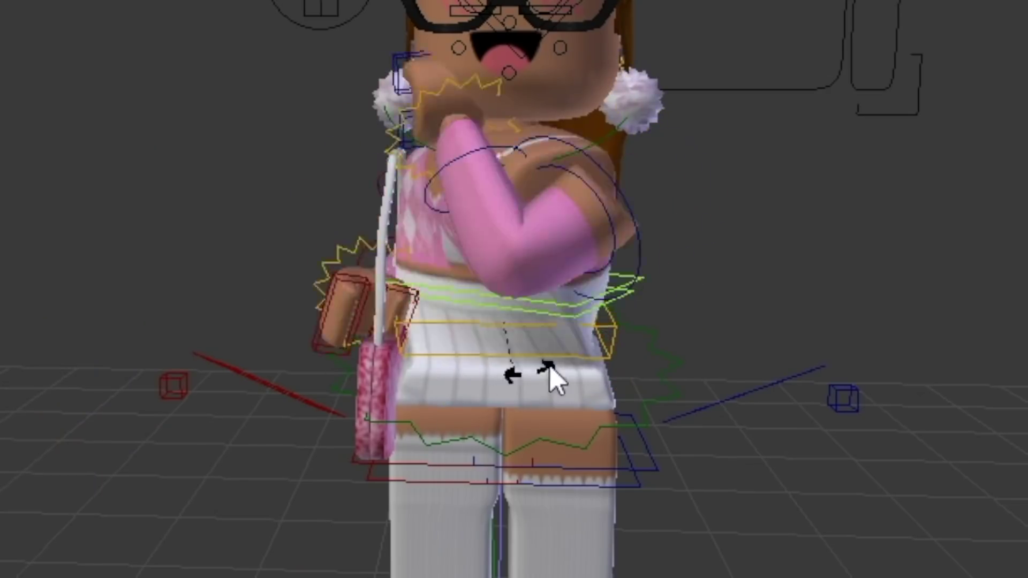
left_click(676, 331)
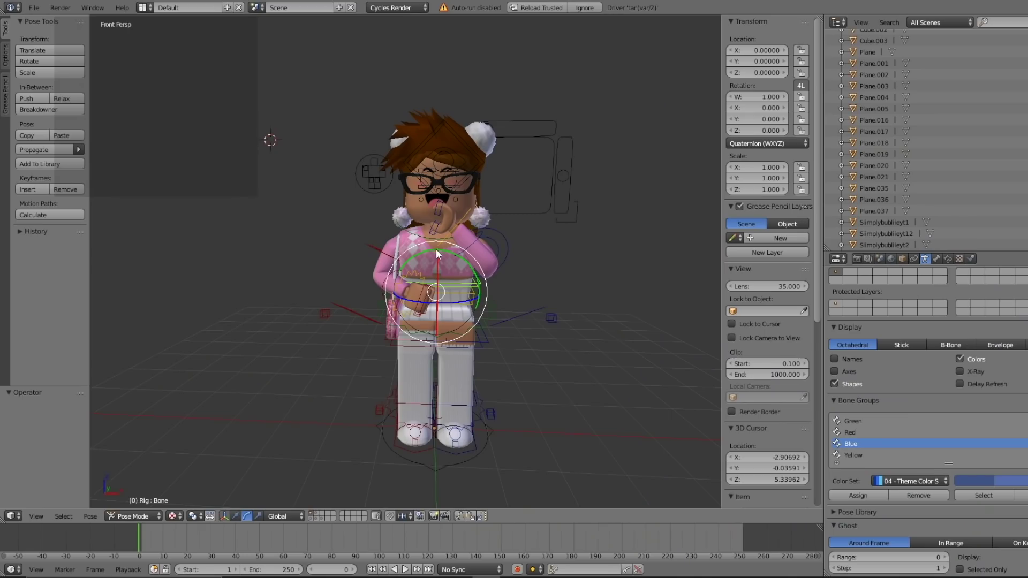
left_click_drag(438, 249, 445, 248)
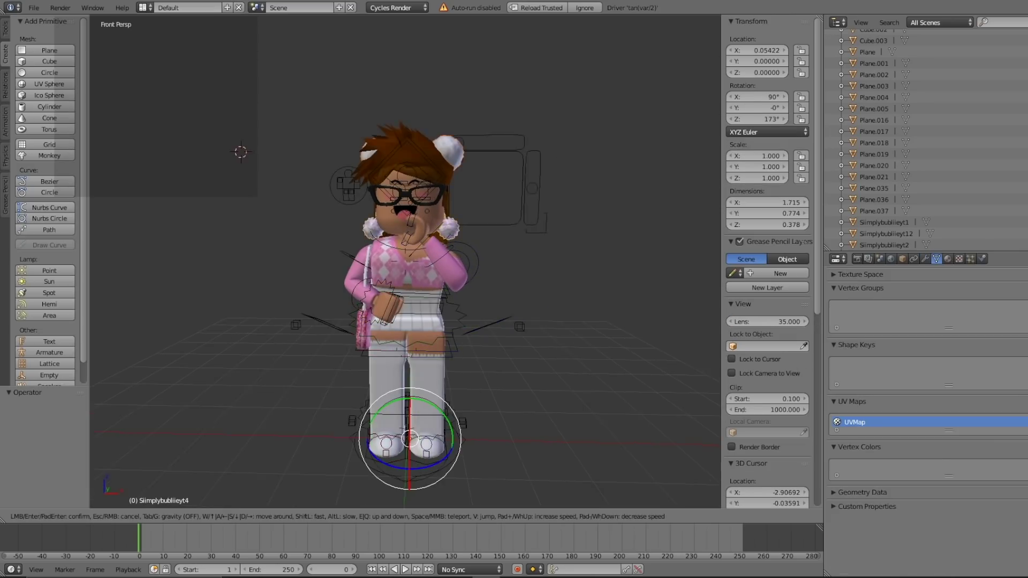
Step: Bend the lower leg bone 56.6° about X
key("q")
key("w")
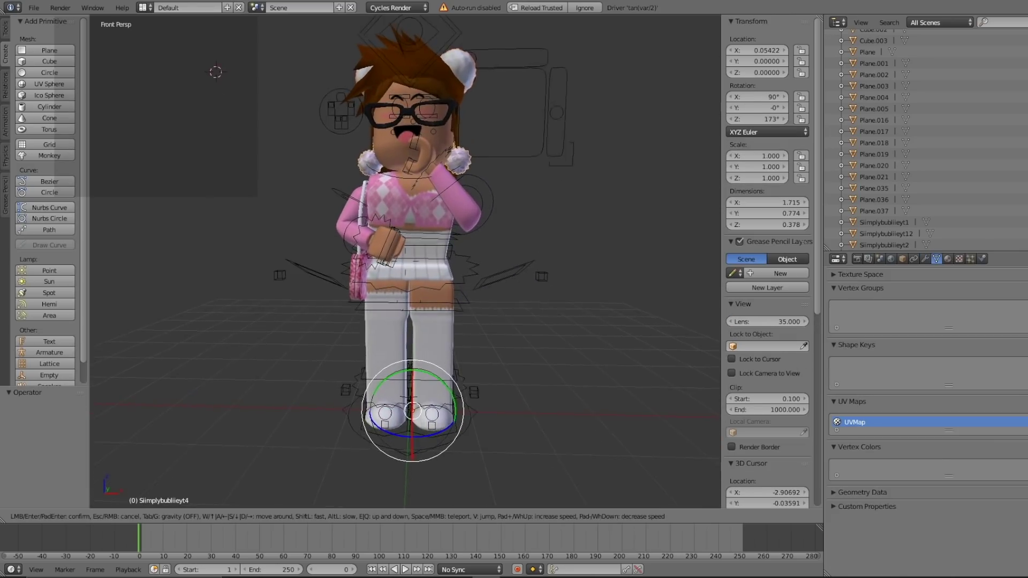
left_click(404, 261)
key("shift+f")
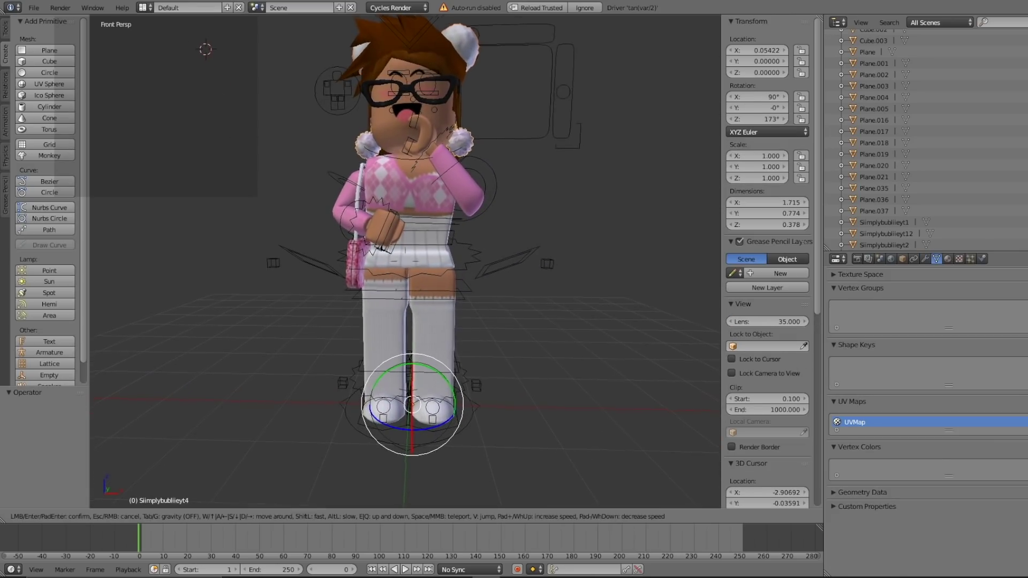
key("w")
key("a")
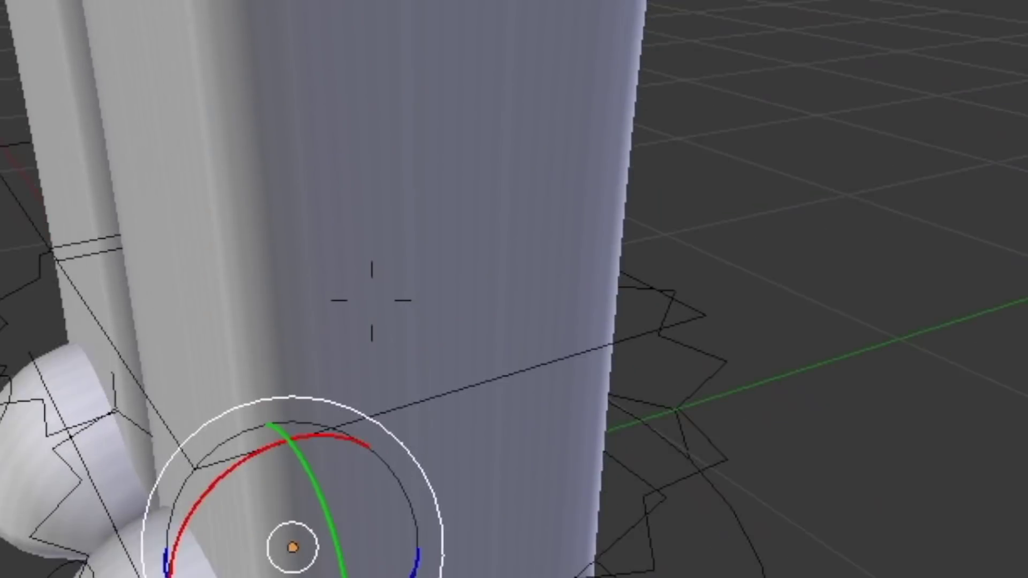
key("s")
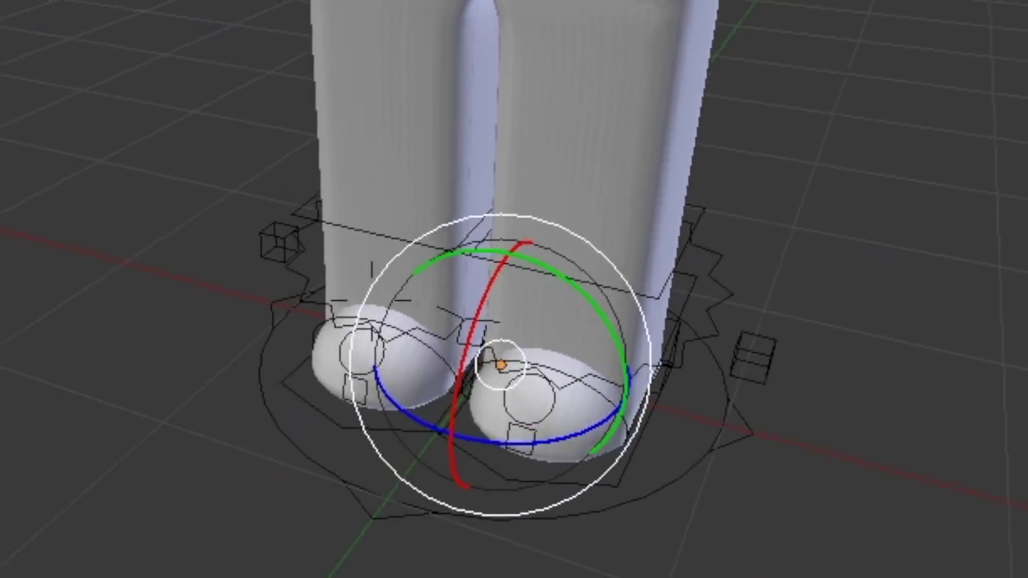
left_click(371, 300)
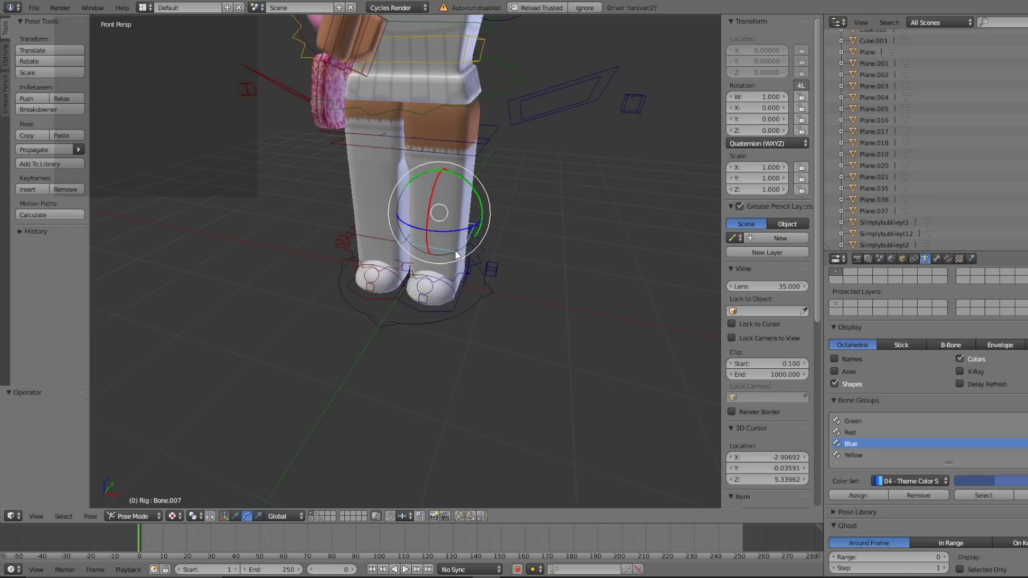
scroll(456, 255, "up", 5)
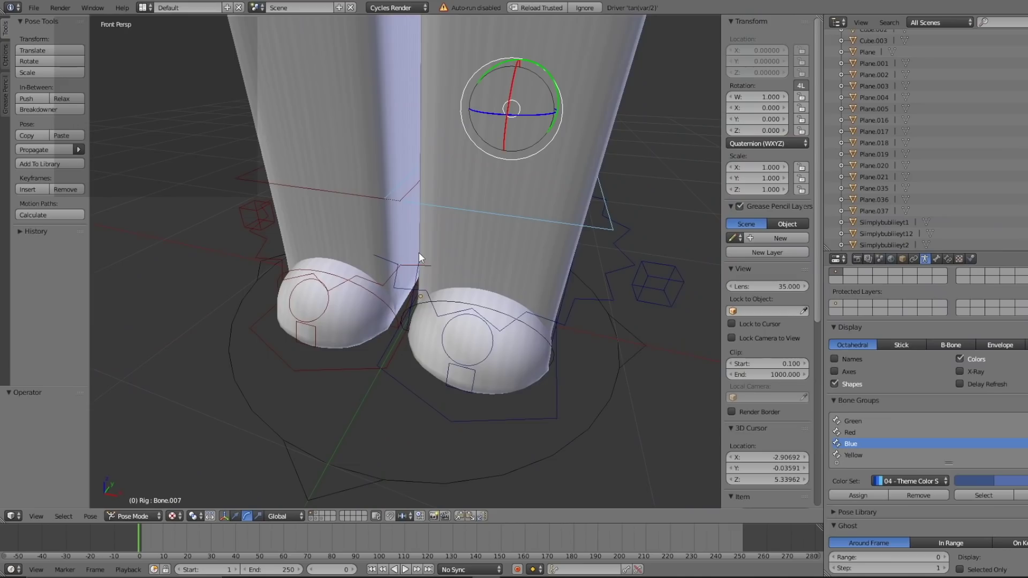
scroll(446, 207, "down", 5)
left_click(451, 225)
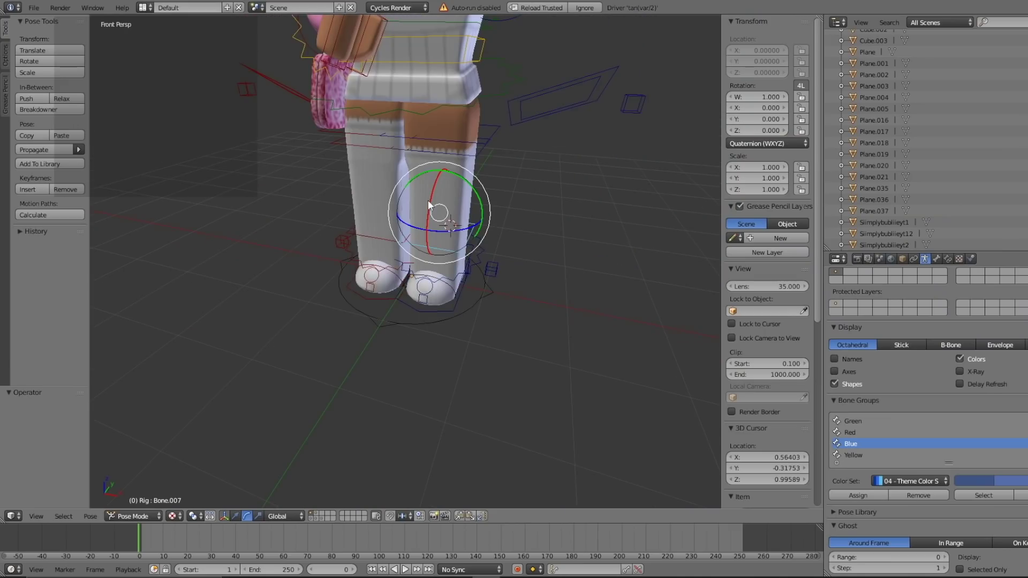
key("r")
left_click_drag(434, 191, 414, 210)
Step: Rotate the thigh bone to 32.5° about X
key("shift+f")
key("w")
key("s")
key("d")
left_click(405, 262)
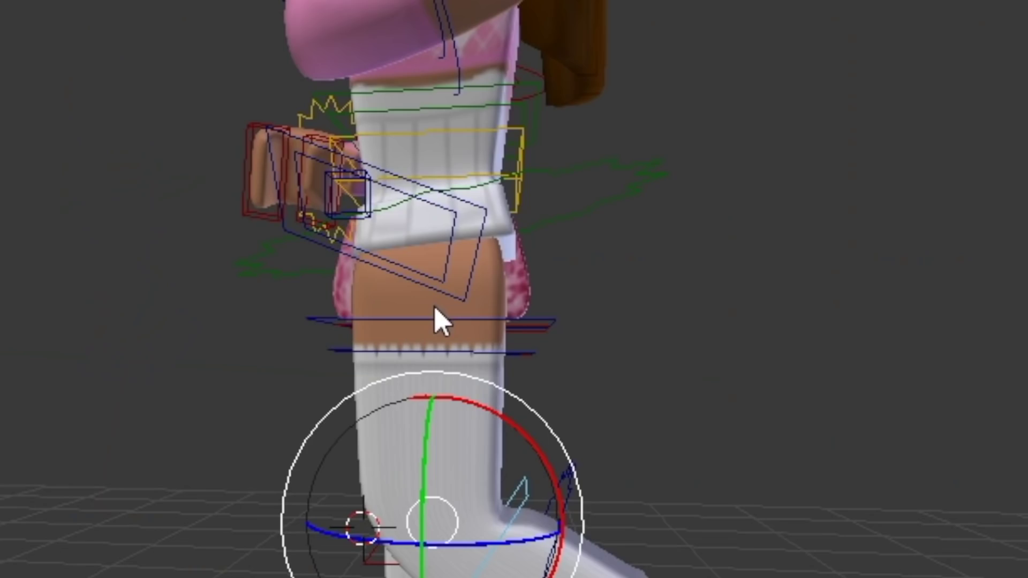
right_click(436, 321)
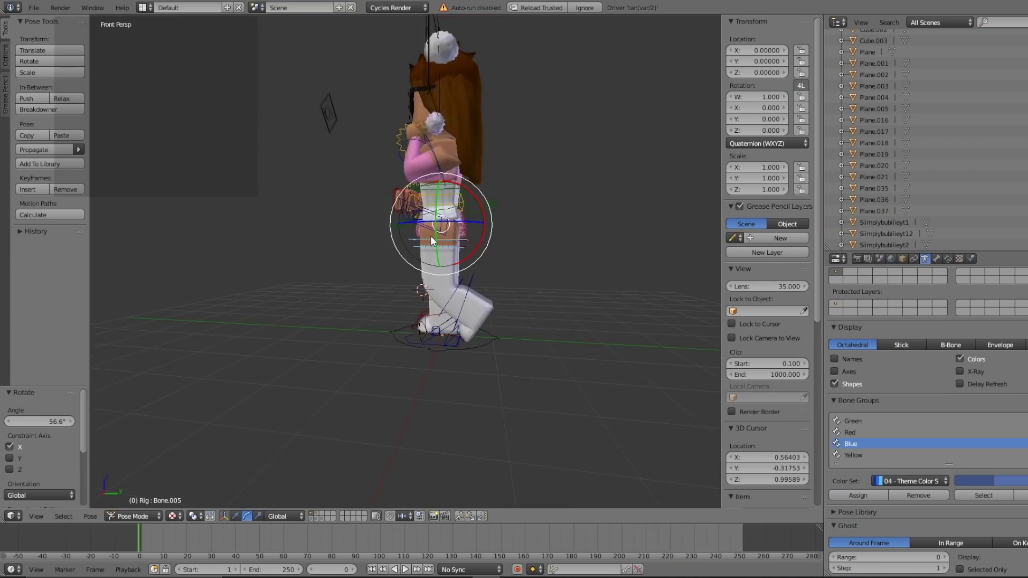
scroll(433, 241, "up", 8)
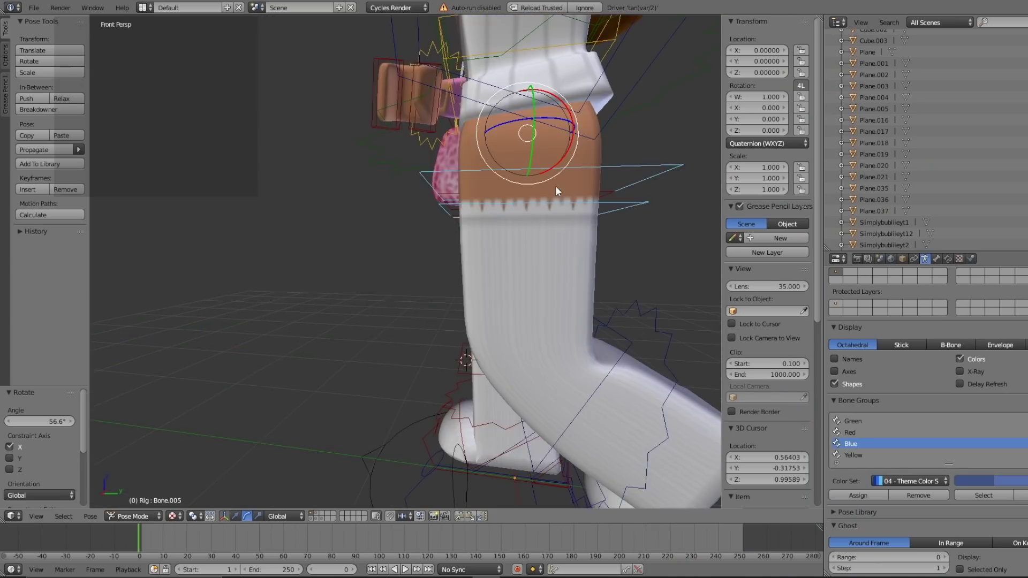
scroll(555, 185, "down", 5)
key("r")
left_click_drag(483, 141, 476, 141)
middle_click_drag(357, 320, 396, 327)
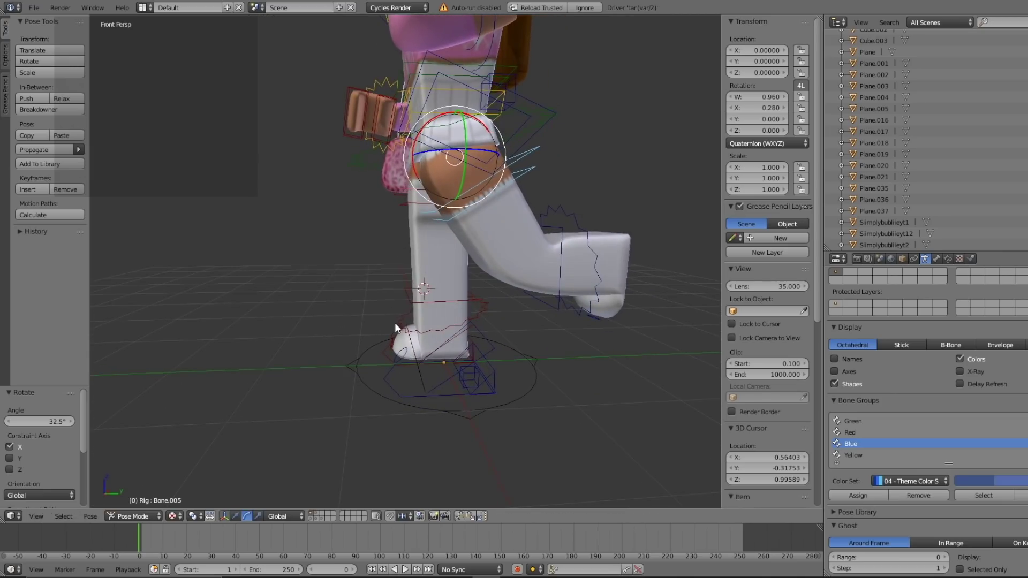
Step: Rotate the shin 15.8° and the other thigh −27.7° about X
right_click(423, 308)
key("r")
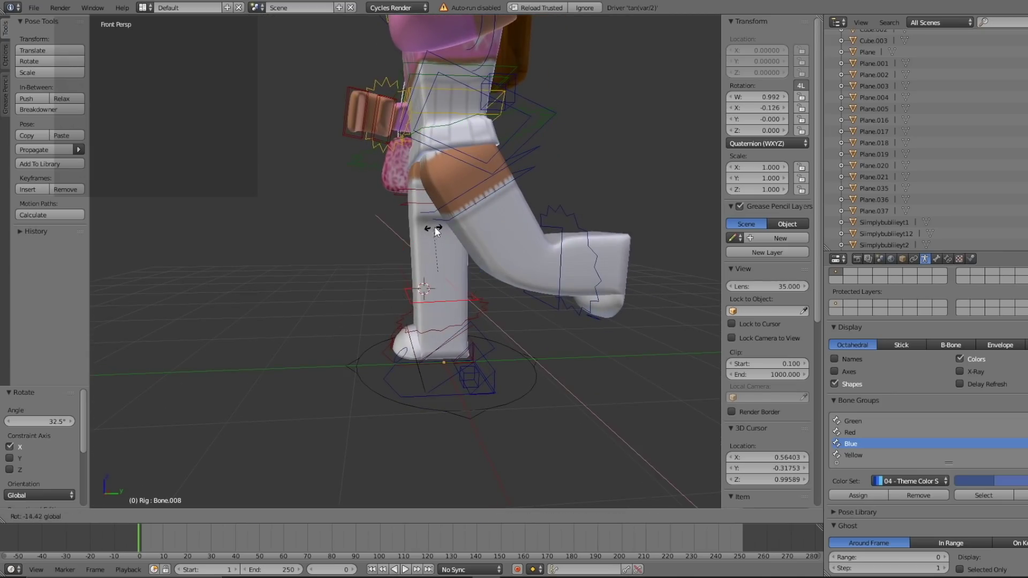
left_click(405, 226)
right_click(407, 192)
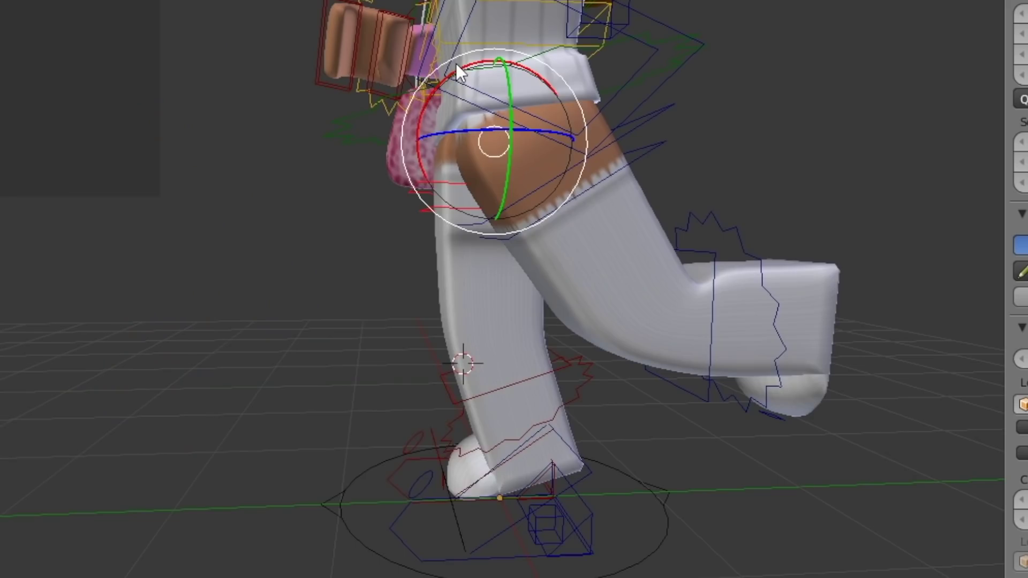
left_click_drag(421, 125, 443, 125)
key("KP_1")
key("shift+f")
key("w")
key("d")
key("a")
key("s")
key("s")
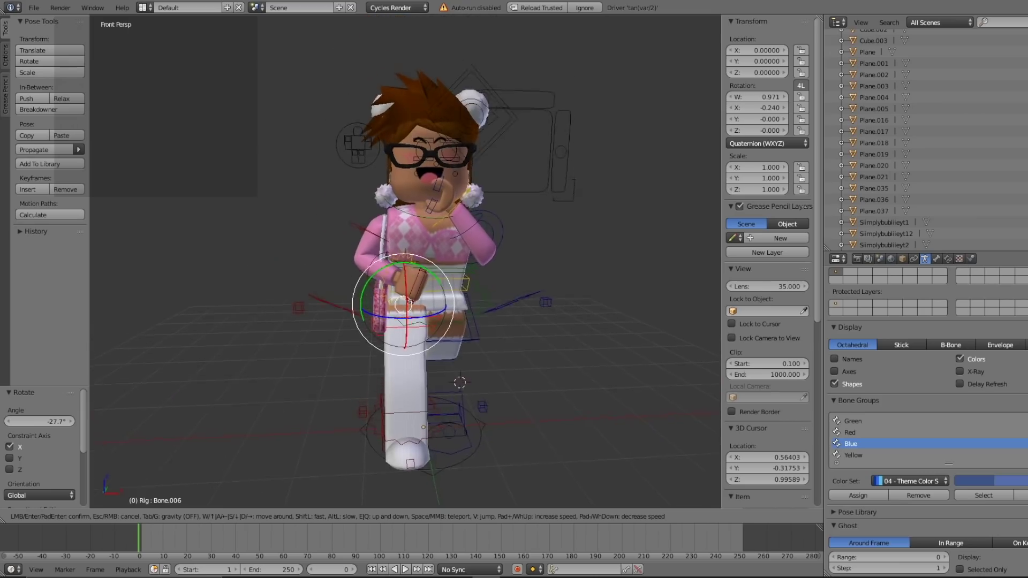
Step: Nudge the view toward the character, then enable World ambient occlusion (Factor 1.00, Distance 10.000)
key("w")
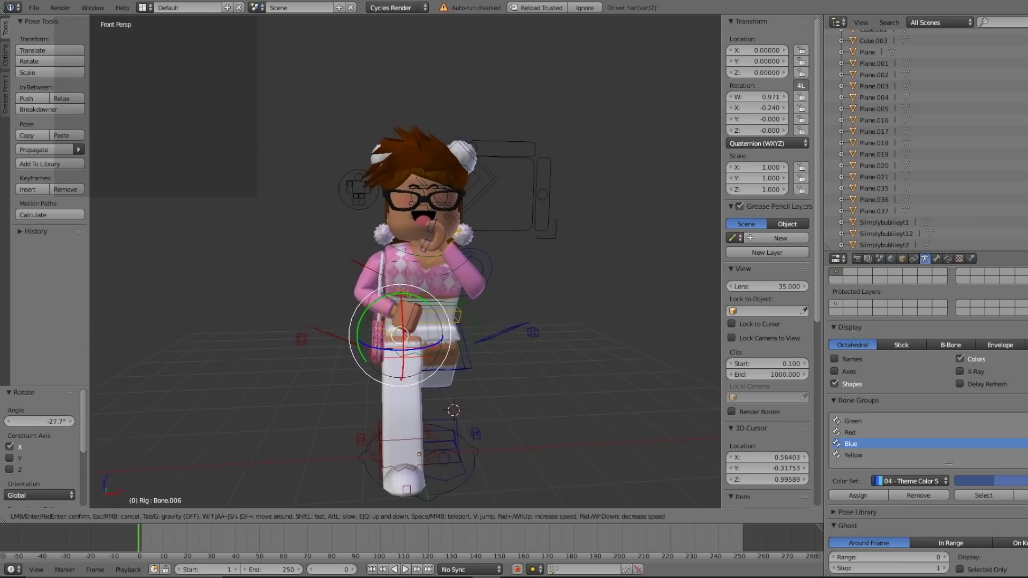
key("s")
key("w")
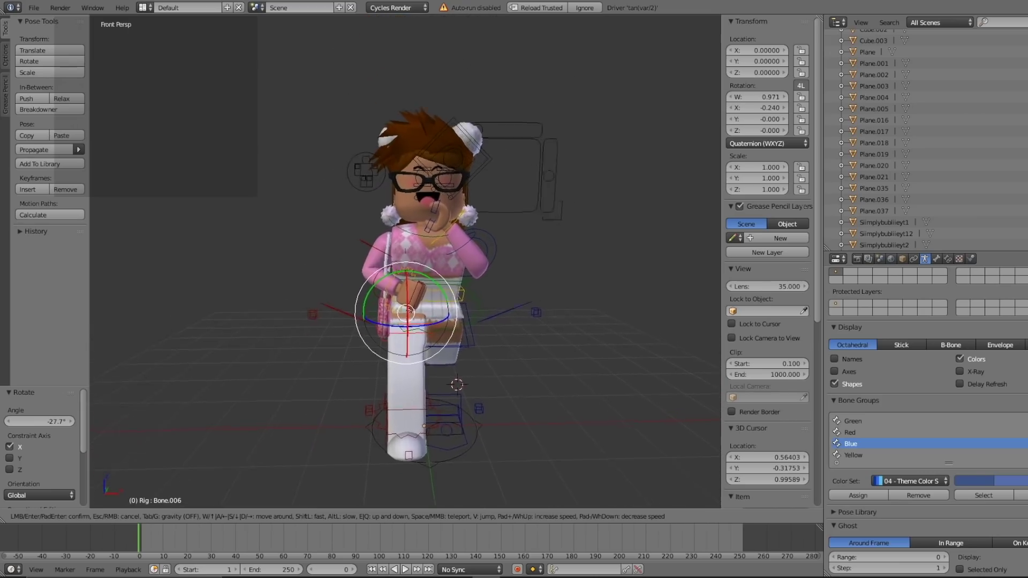
key("s")
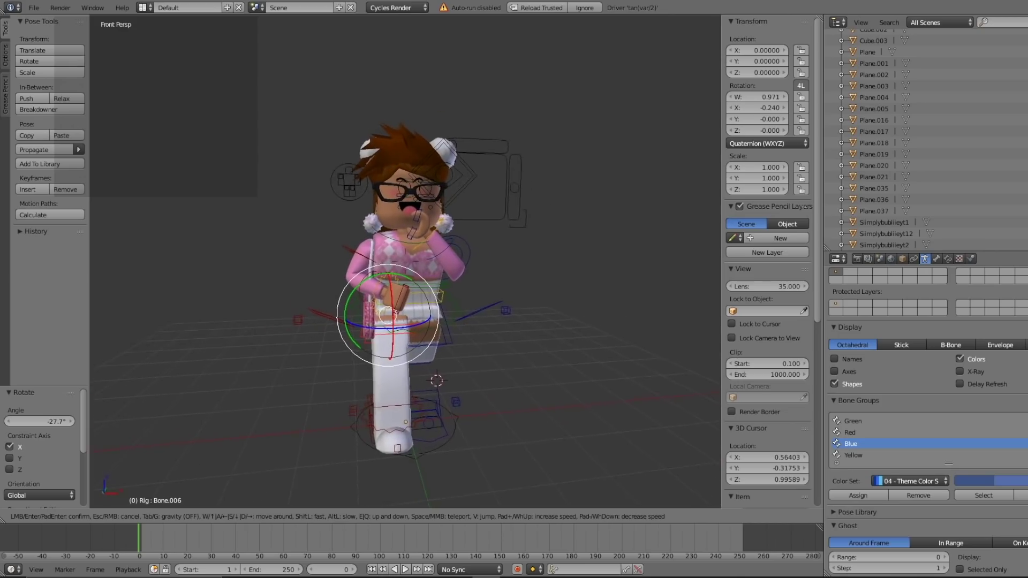
key("w")
left_click(405, 261)
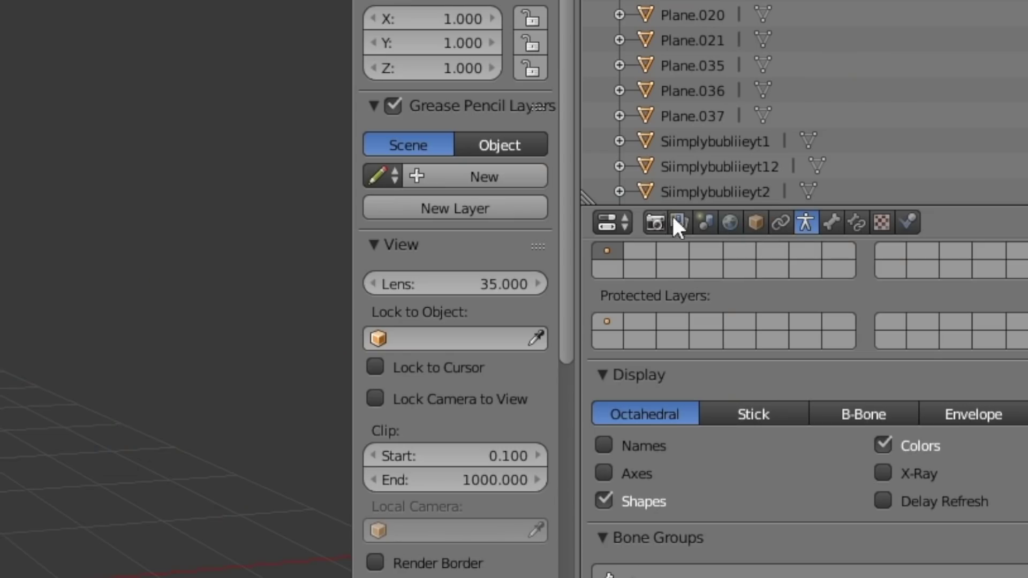
left_click(731, 217)
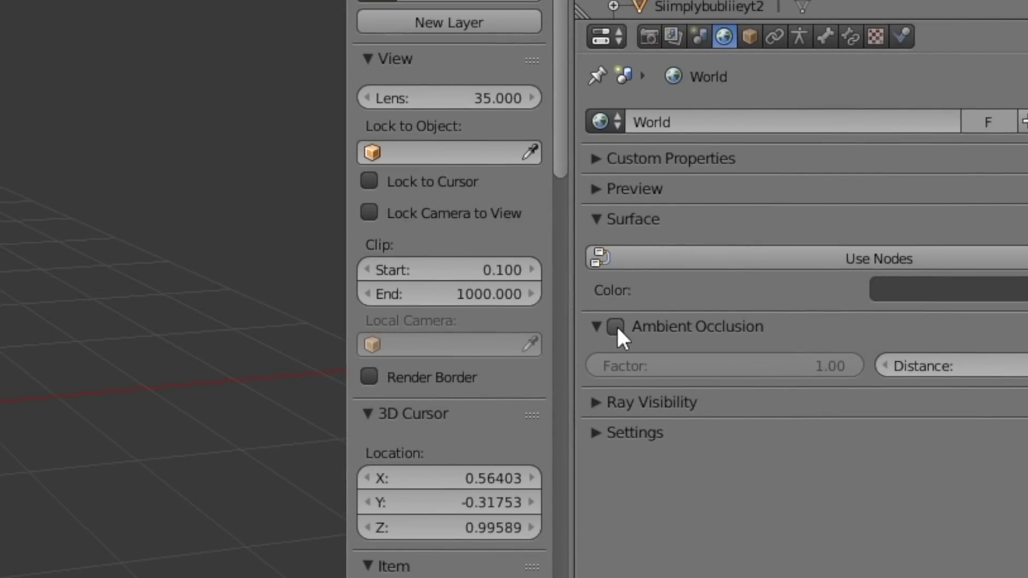
left_click(619, 327)
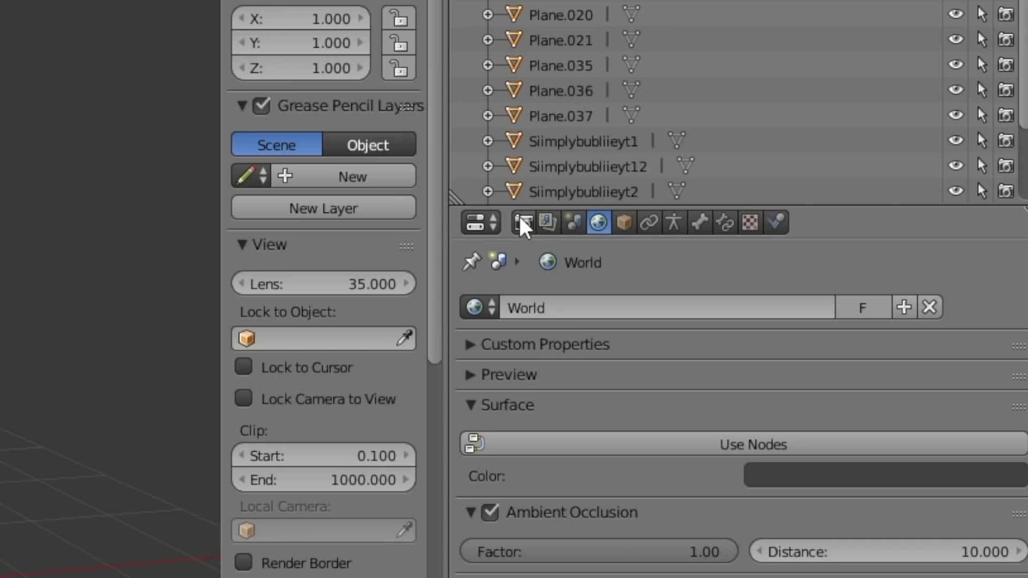
Step: Set the render output file format to PNG with RGBA colour at 8-bit depth
left_click(524, 222)
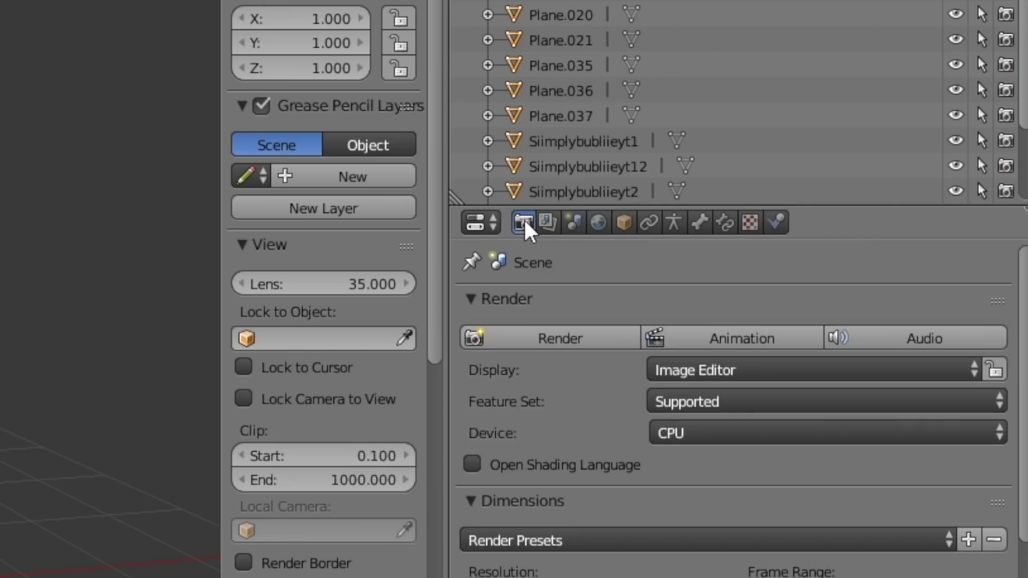
scroll(523, 471, "down", 6)
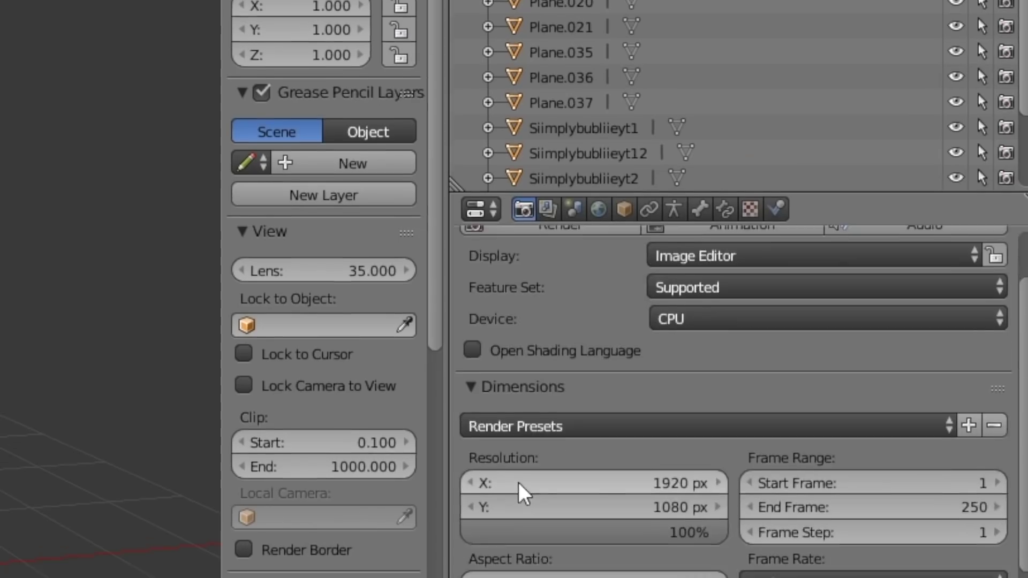
scroll(519, 367, "down", 5)
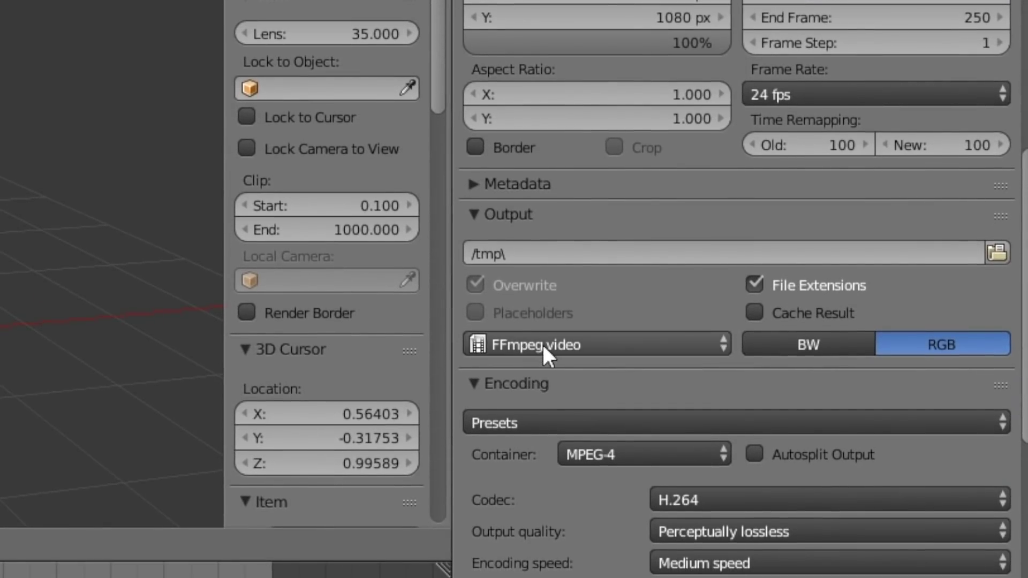
left_click(543, 346)
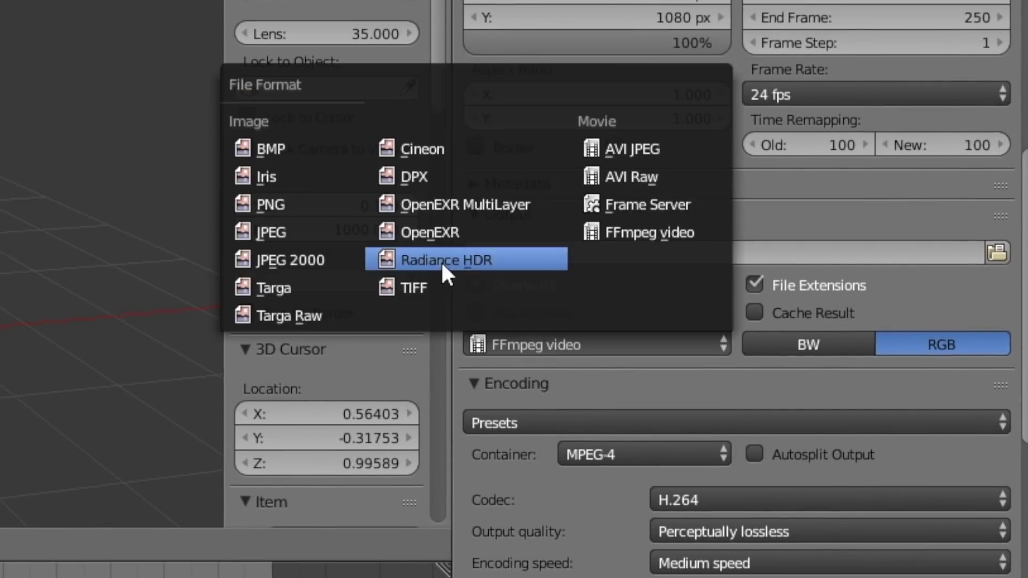
left_click(290, 201)
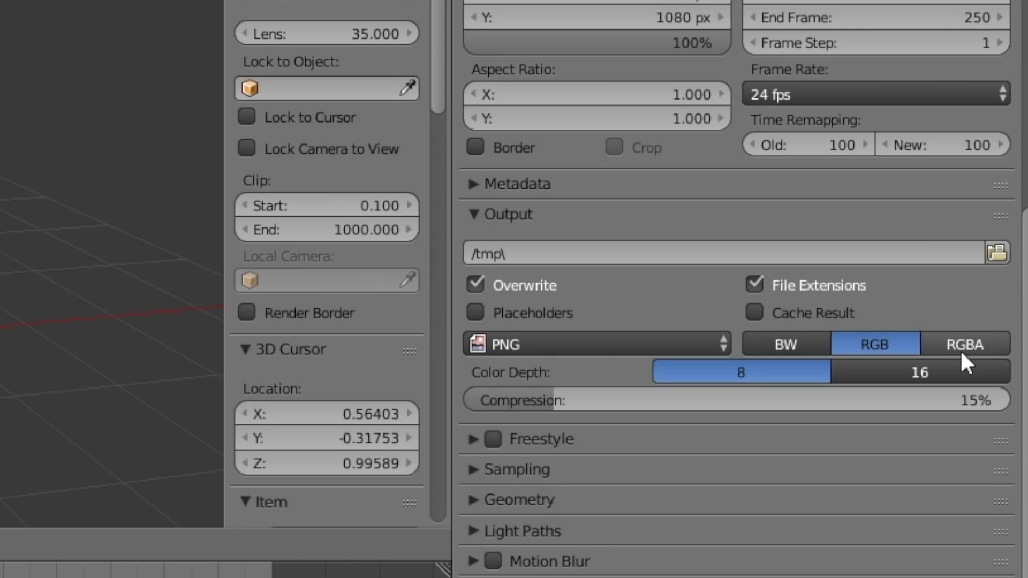
left_click(962, 345)
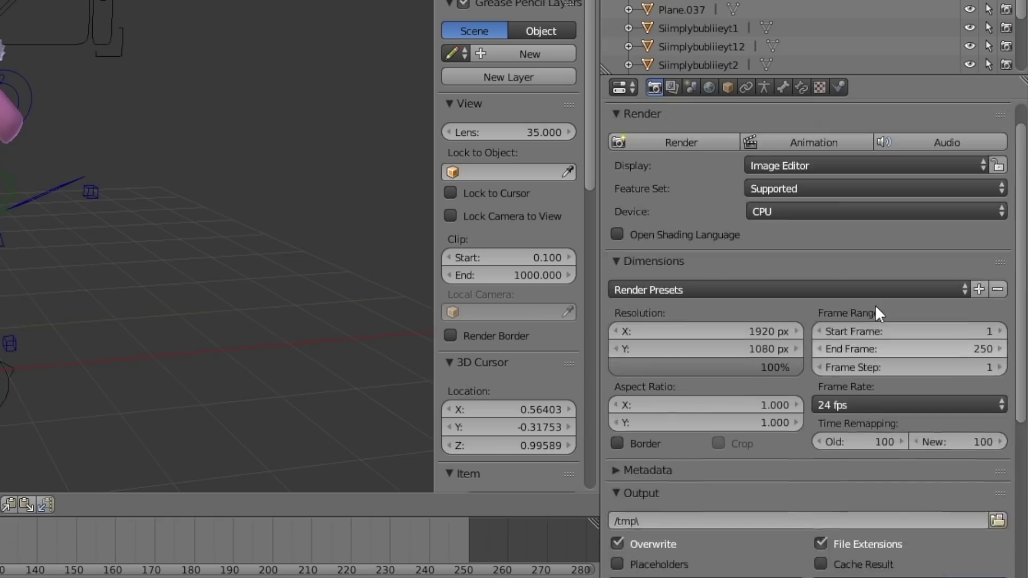
scroll(867, 289, "down", 10)
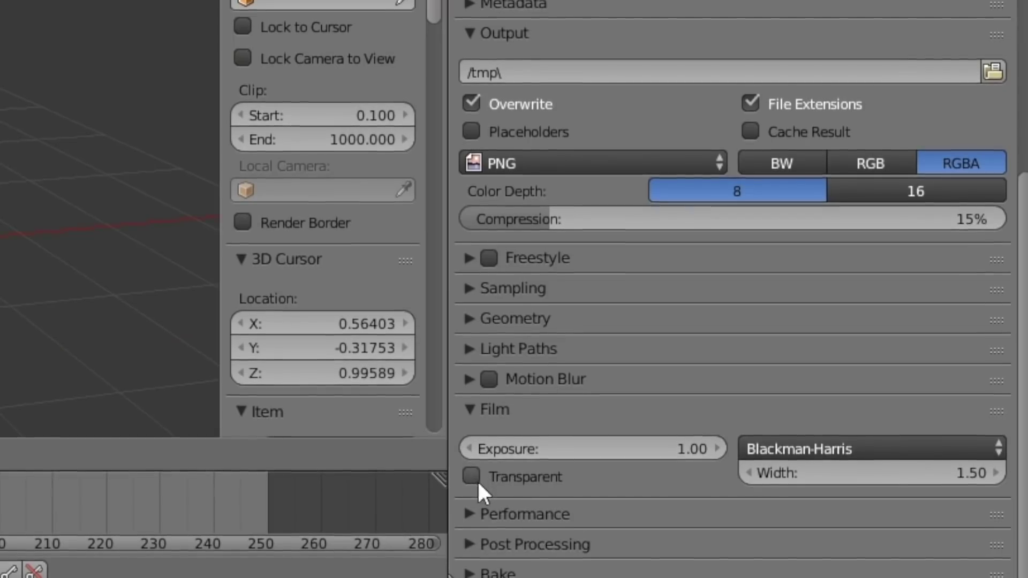
Step: Enable Film > Transparent so the render background is transparent
left_click(617, 520)
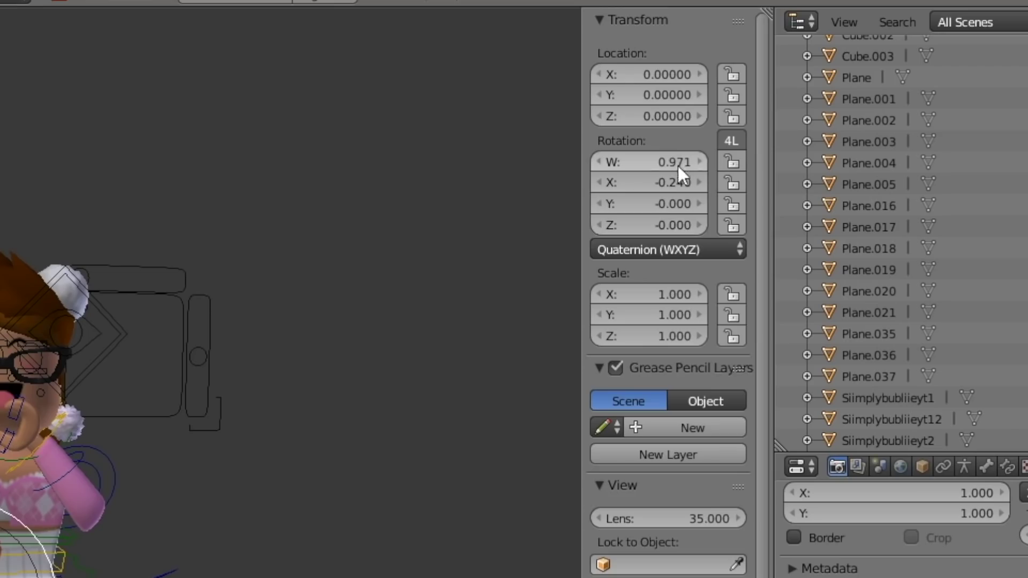
scroll(677, 166, "down", 10)
scroll(672, 152, "up", 8)
scroll(678, 156, "up", 1)
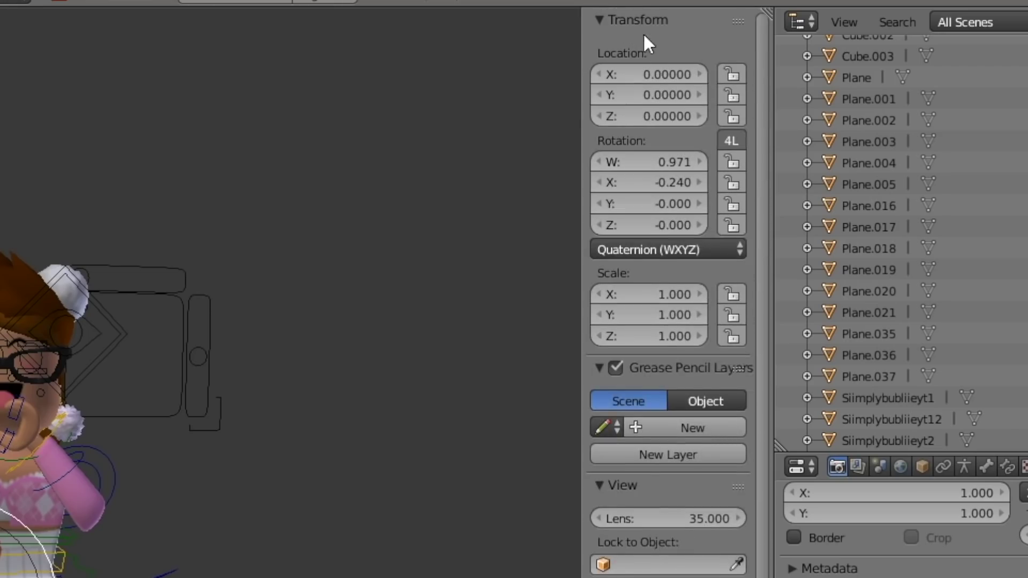
scroll(676, 153, "down", 15)
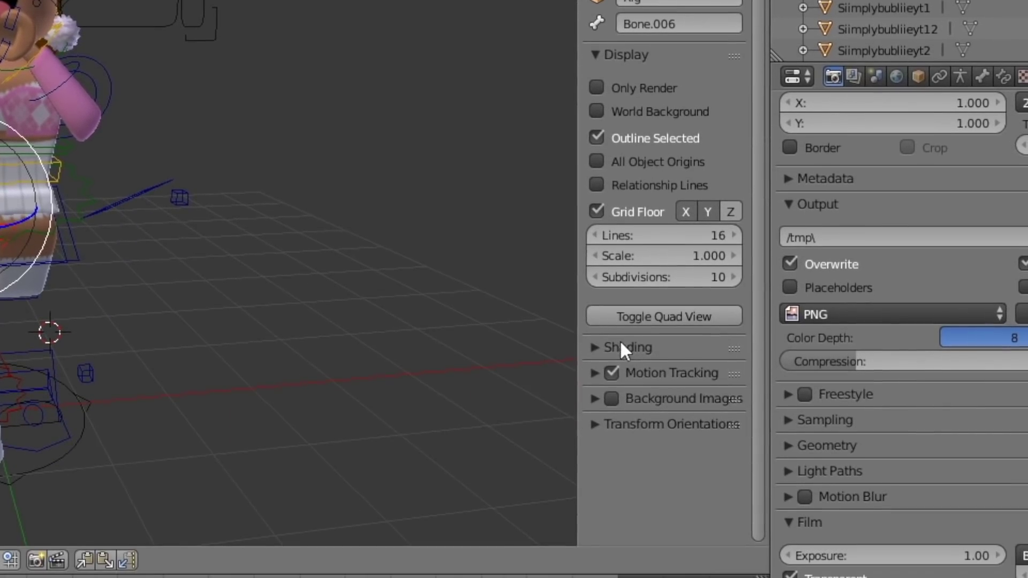
Step: Turn on Shadeless, Backface Culling and Ambient Occlusion in the viewport Shading options
left_click(619, 342)
left_click(623, 377)
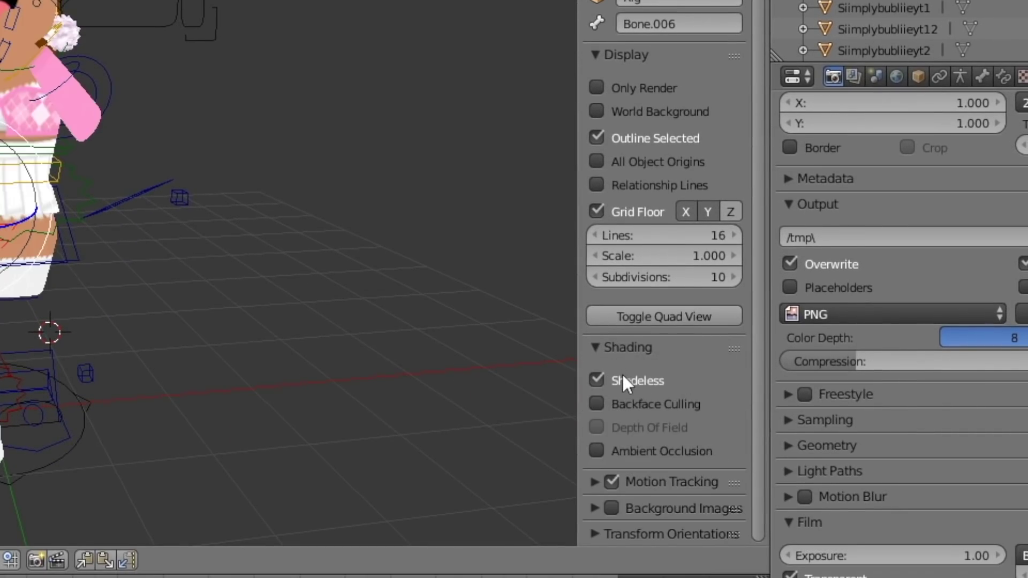
left_click(621, 406)
left_click(610, 453)
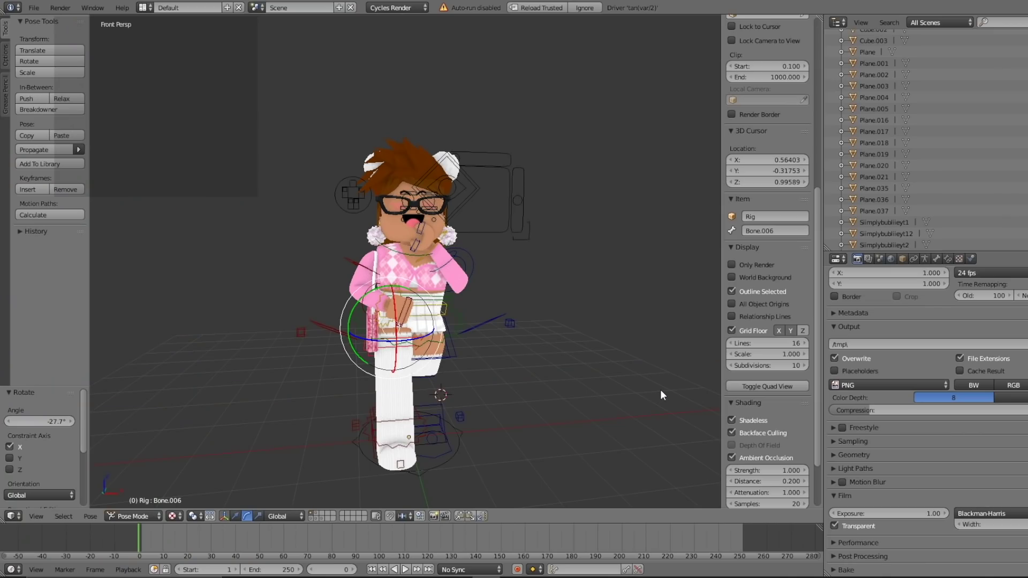
Step: Confirm the render resolution stays at 1920 × 1080 px at 100%
scroll(876, 427, "up", 8)
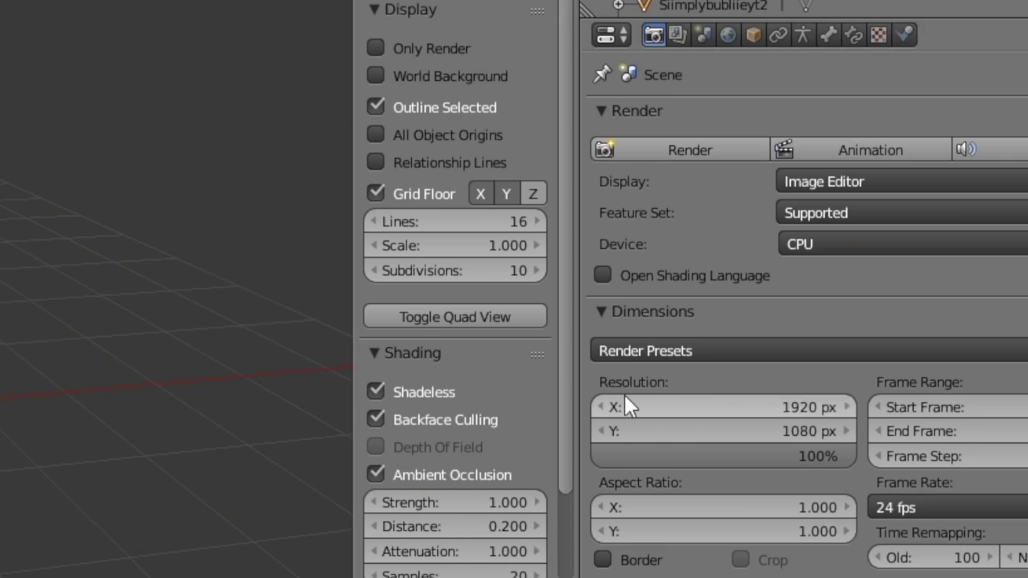
left_click(702, 406)
left_click(739, 412)
left_click(126, 403)
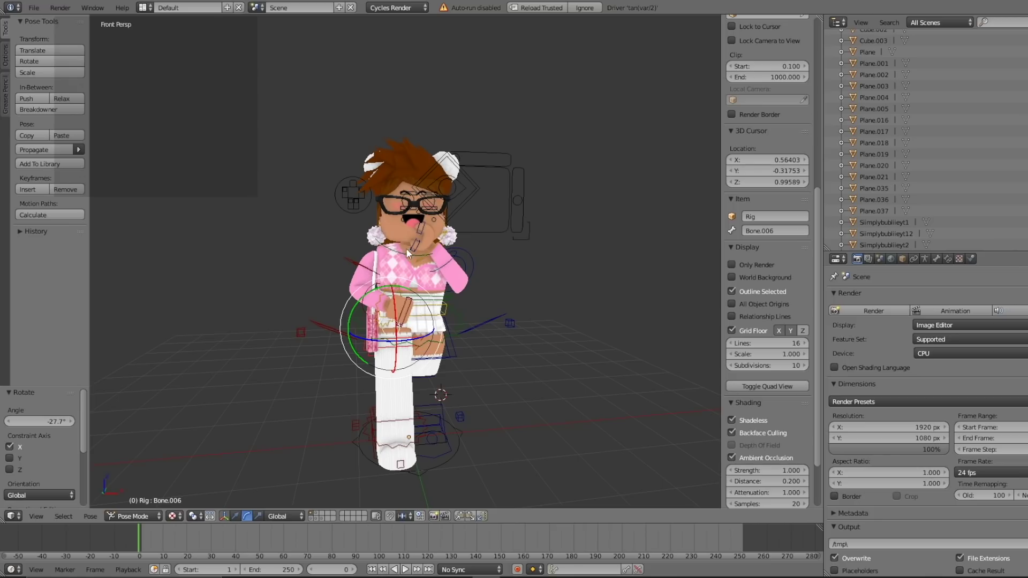
Step: Select the character mesh and add a new camera to the scene
right_click(394, 150)
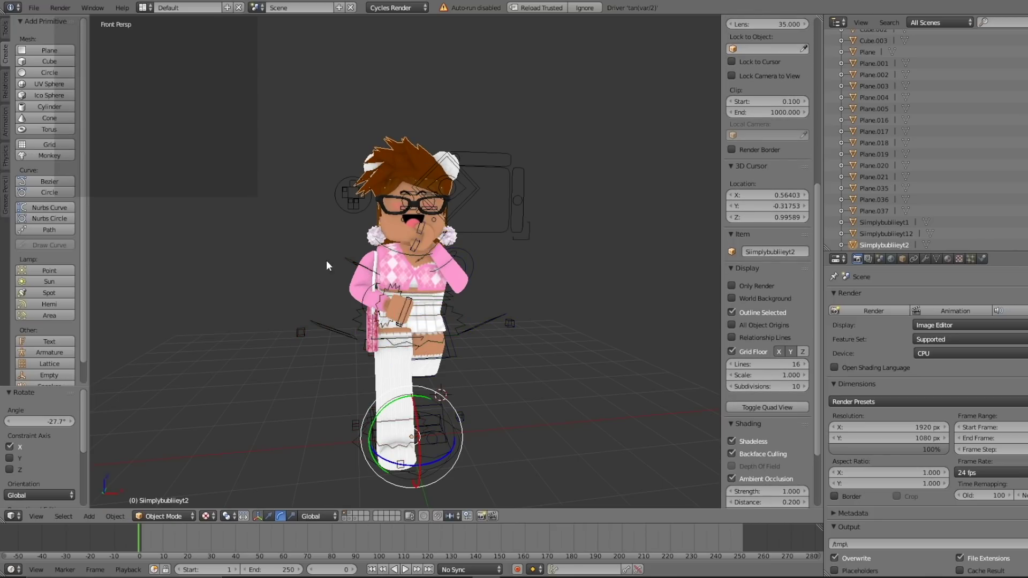
key("shift+a")
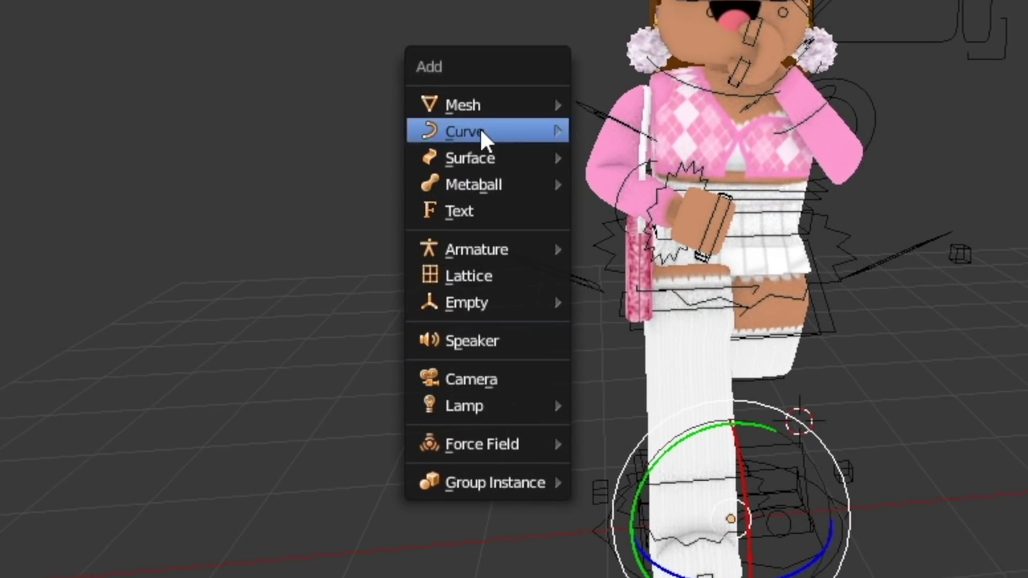
left_click(484, 375)
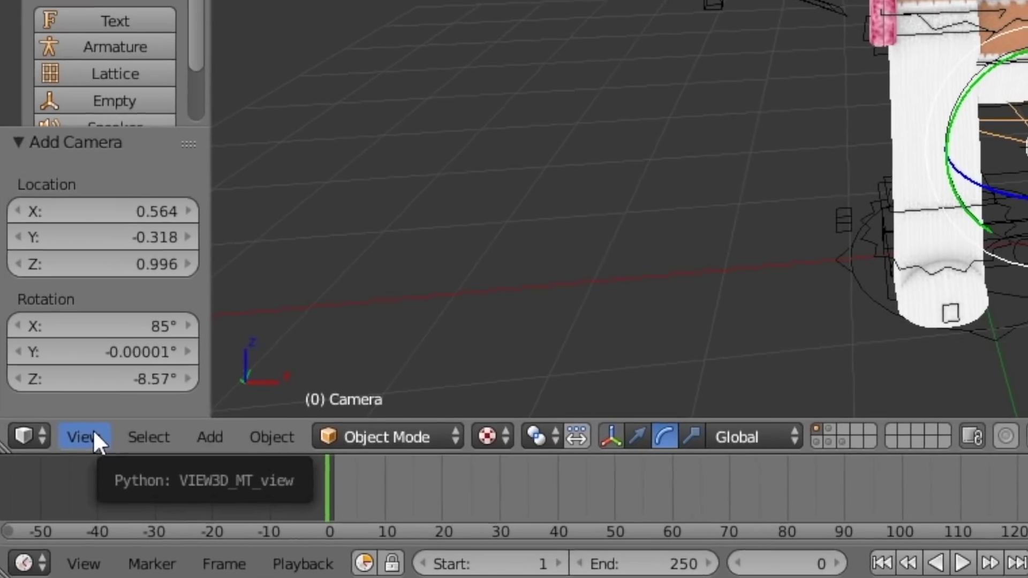
Step: Look through the new camera and start walk navigation to frame the character
left_click(85, 438)
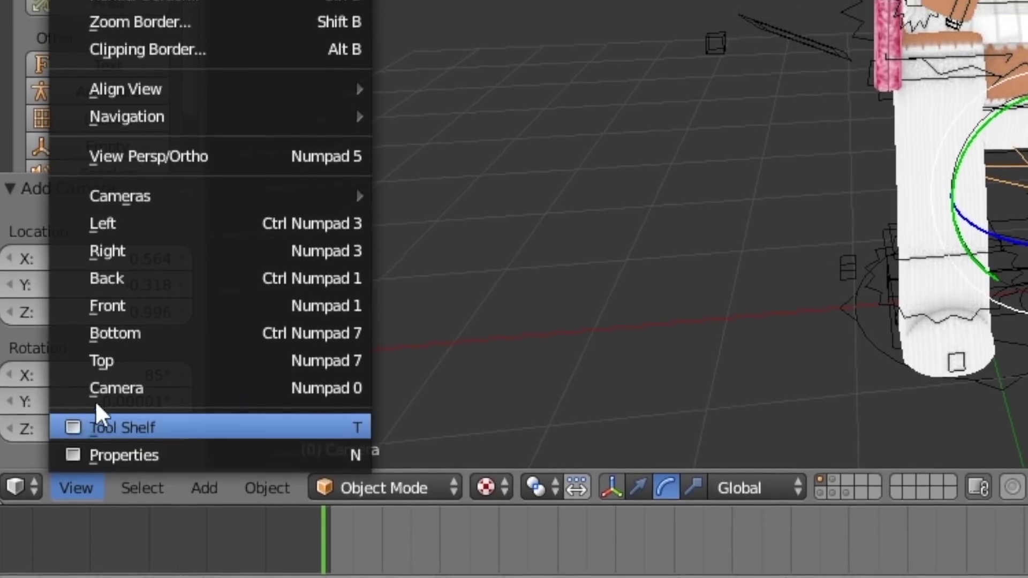
left_click(116, 389)
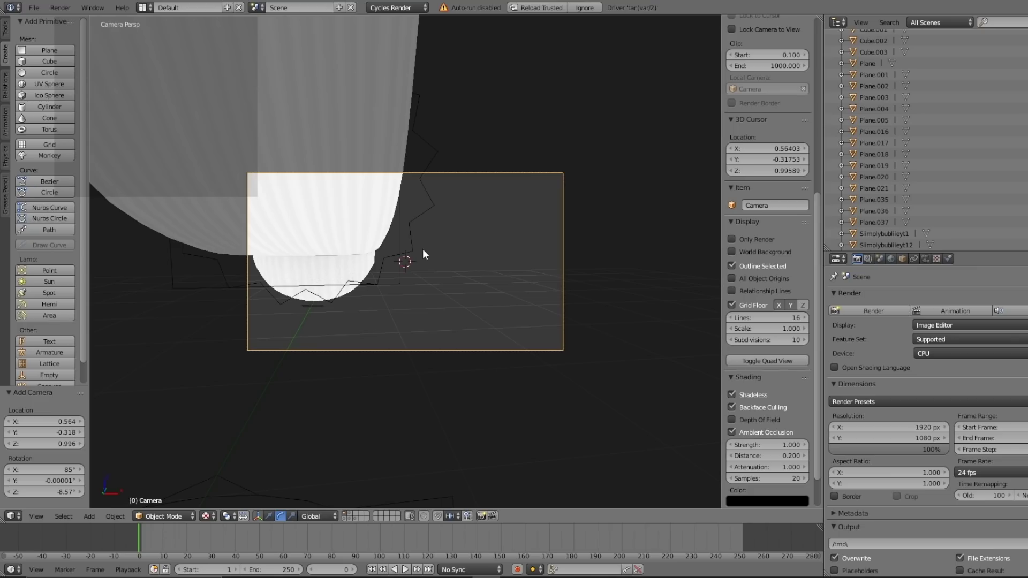
scroll(221, 157, "up", 2)
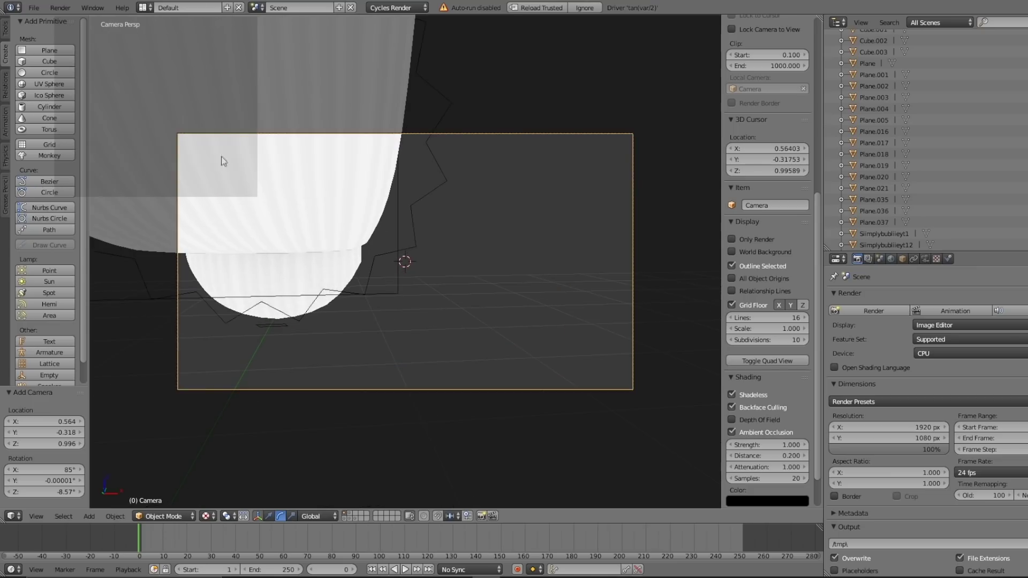
scroll(441, 318, "down", 2)
scroll(441, 318, "up", 1)
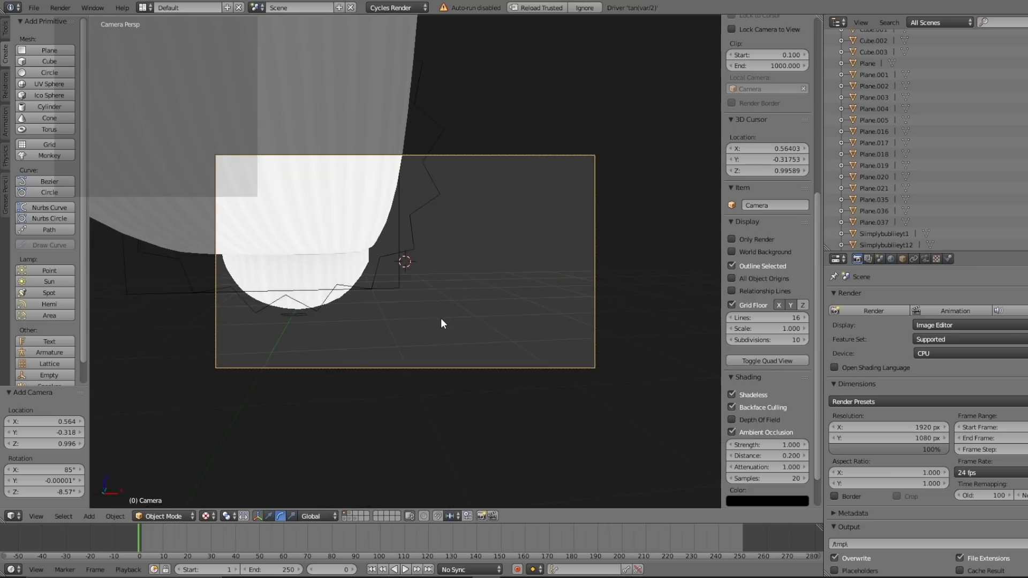
scroll(441, 320, "up", 1)
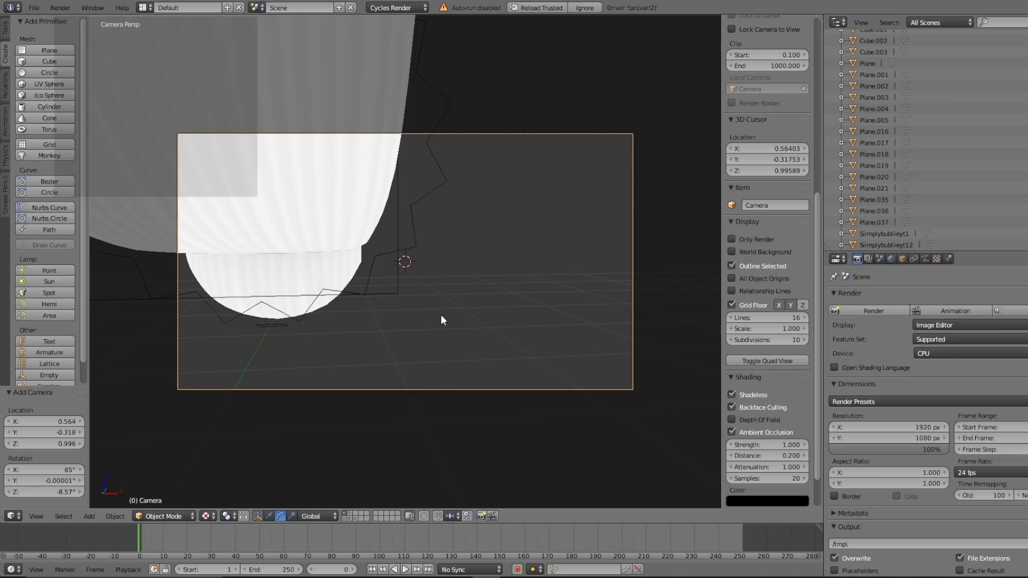
key("shift+f")
Step: Fly the camera back and sideways until the posed character is centred, then confirm
key("s")
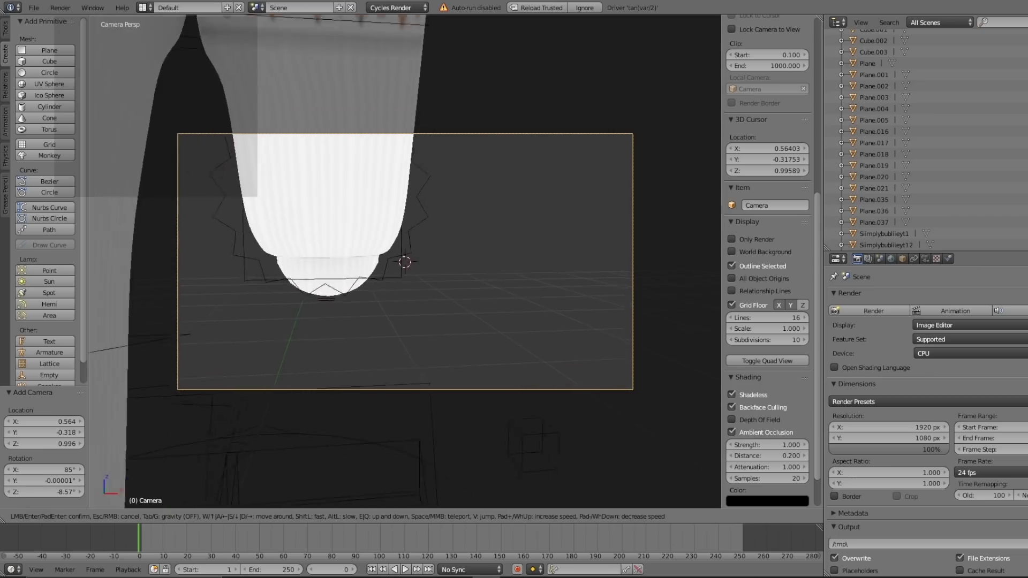
key("a")
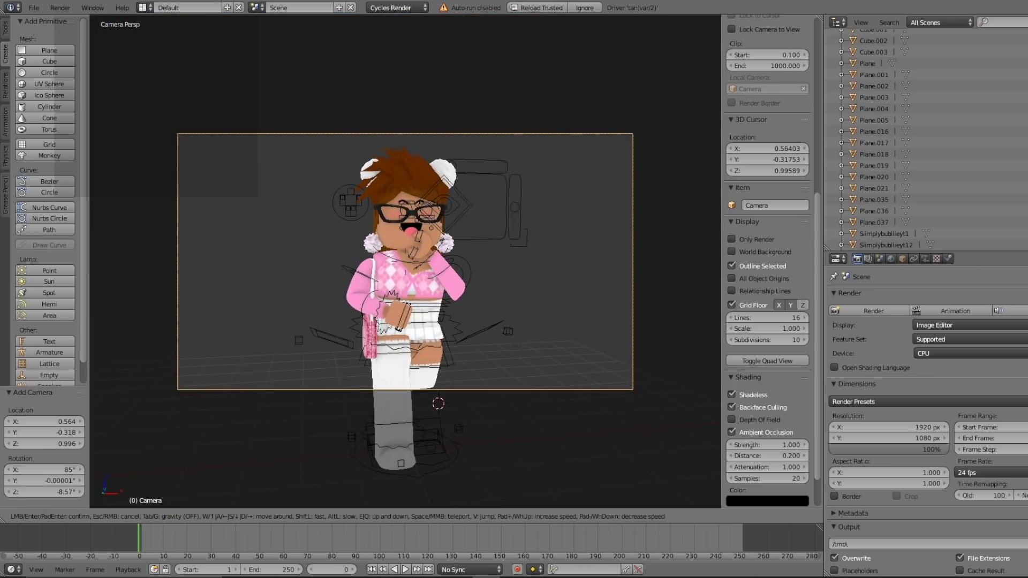
key("d")
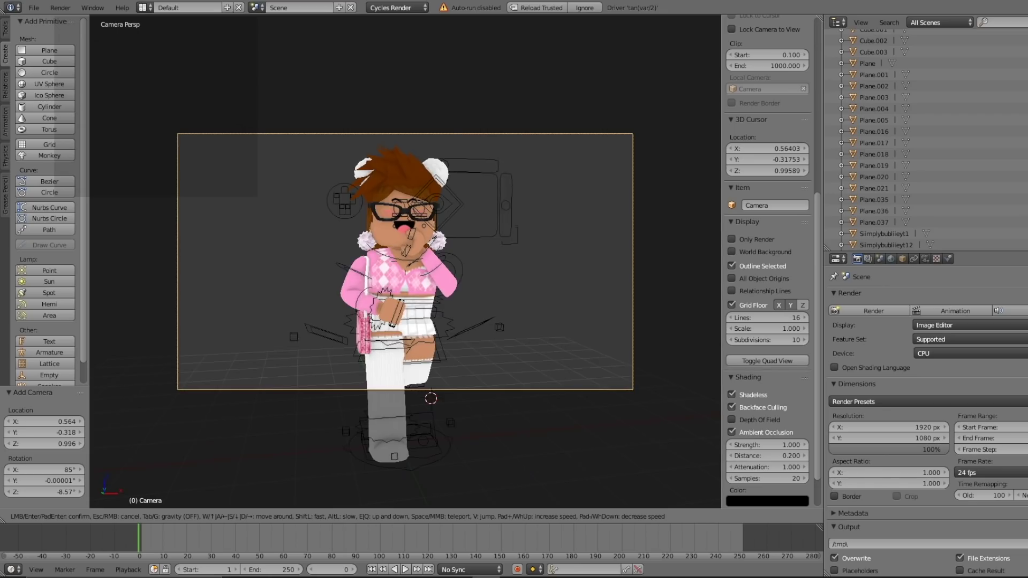
left_click(370, 130)
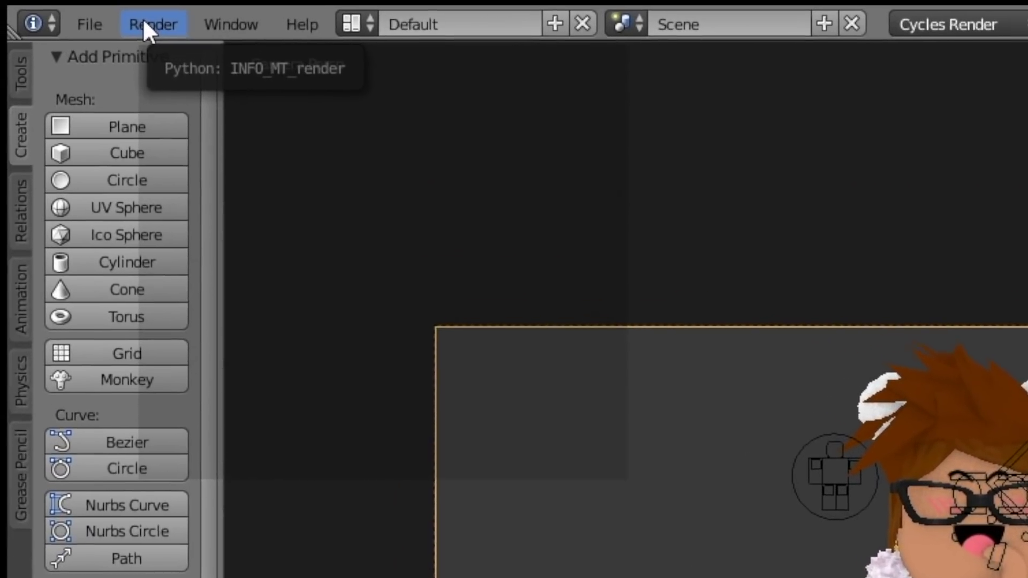
Step: Render a still image of the camera view with Render Image
left_click(146, 32)
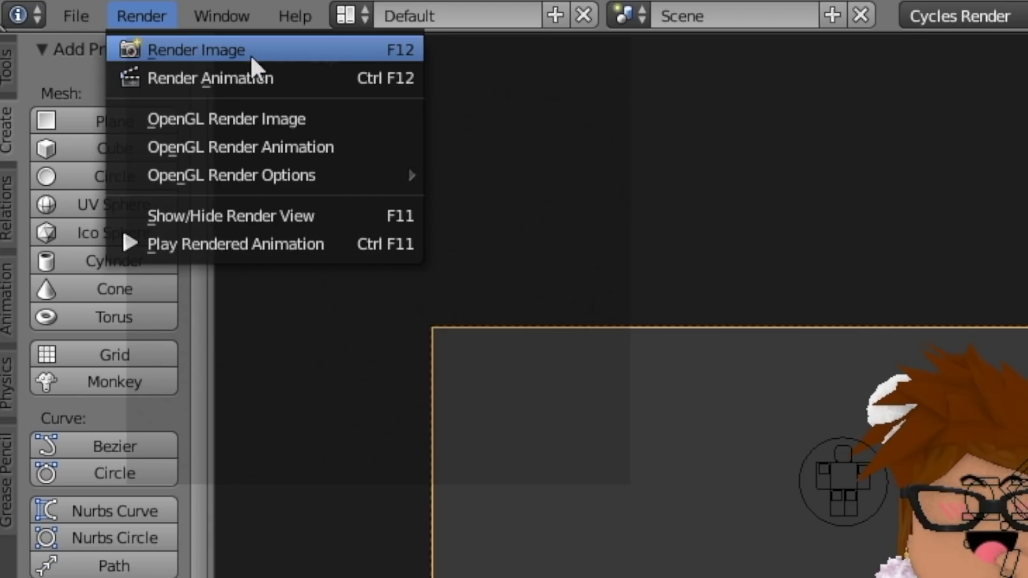
left_click(248, 53)
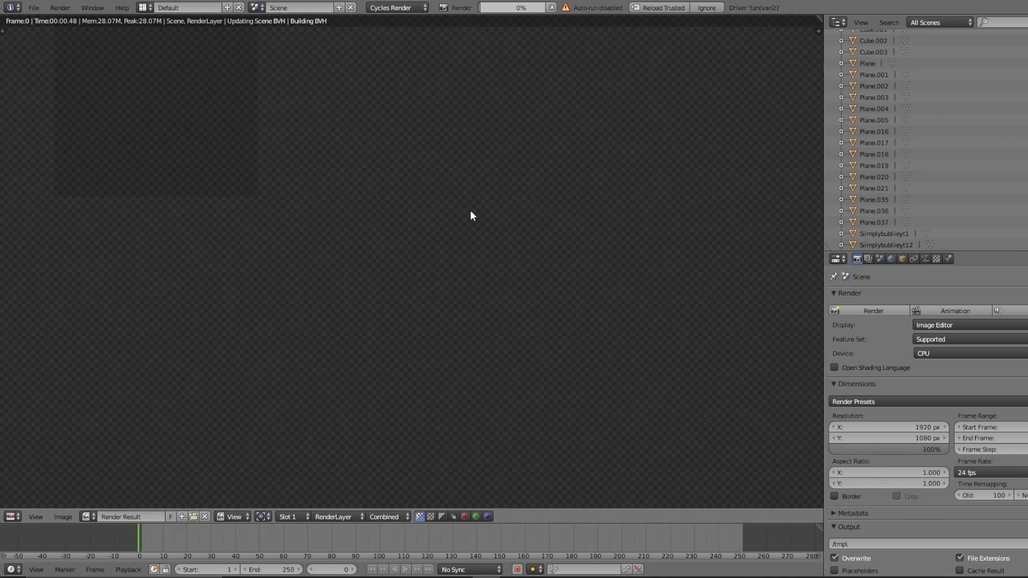
scroll(470, 212, "down", 8)
scroll(470, 213, "up", 5)
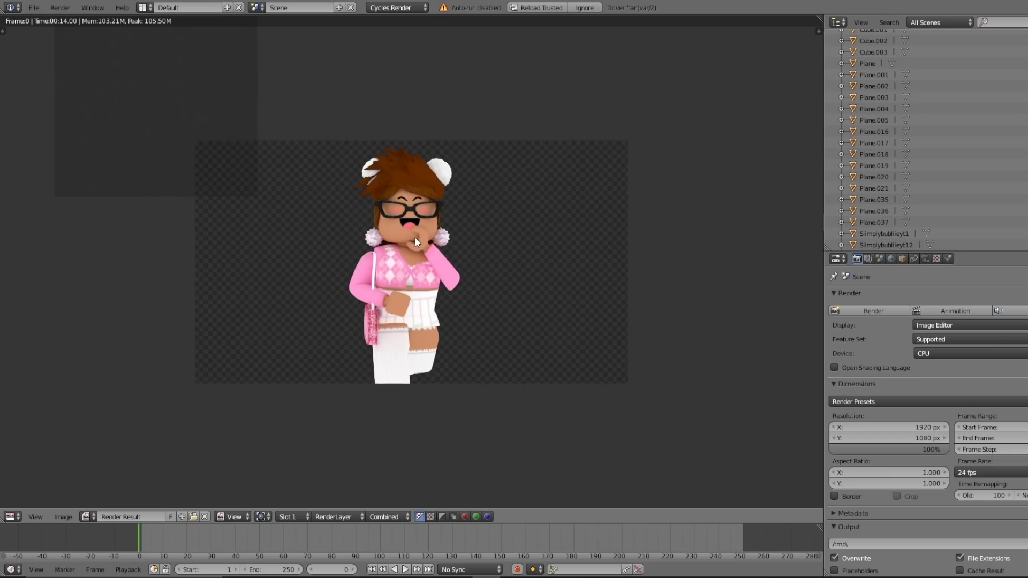
scroll(414, 236, "up", 2)
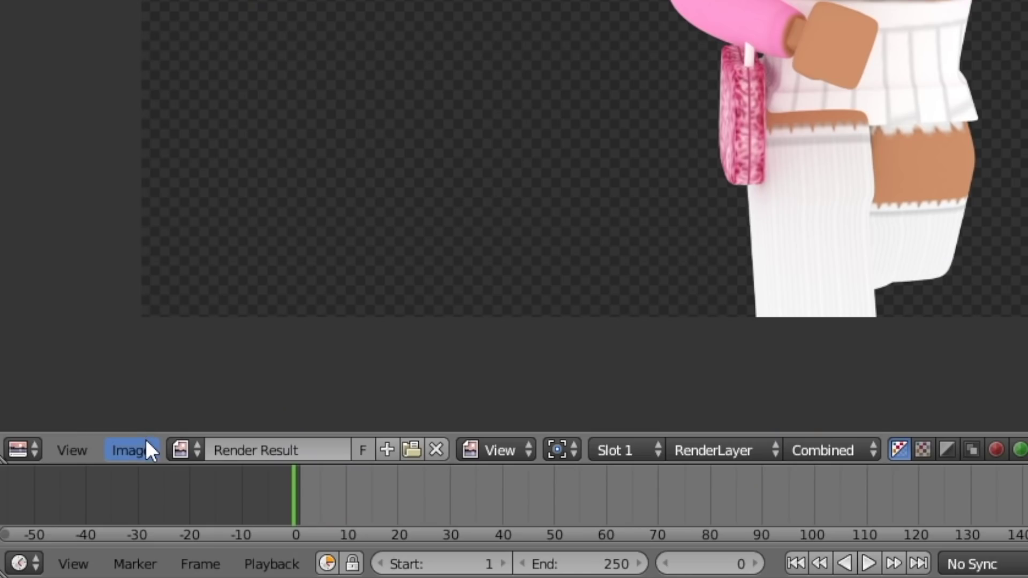
Step: Save the rendered image as annie.png on the Desktop
left_click(142, 449)
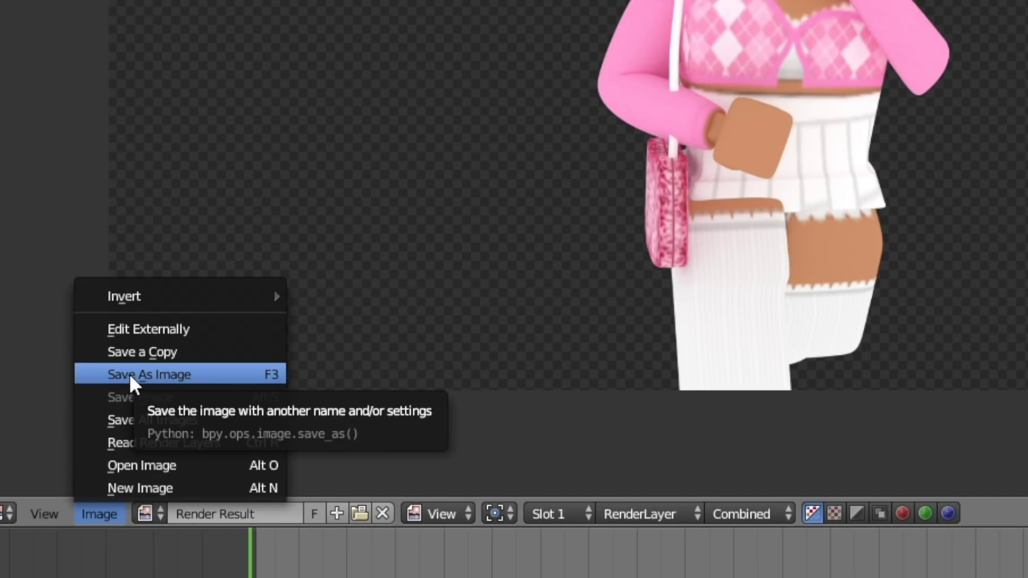
left_click(129, 374)
left_click(195, 47)
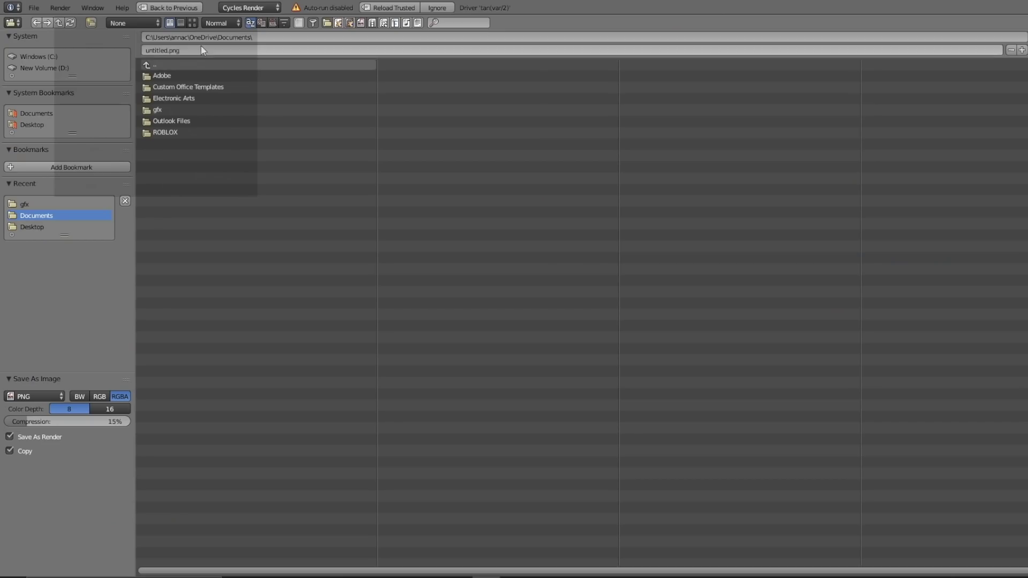
type("annie")
key("Return")
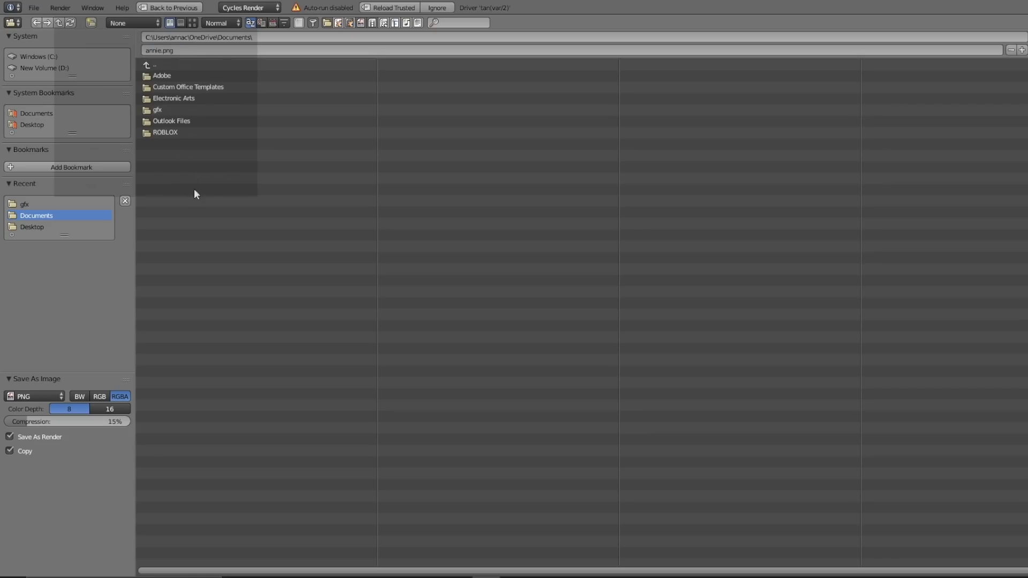
left_click(39, 124)
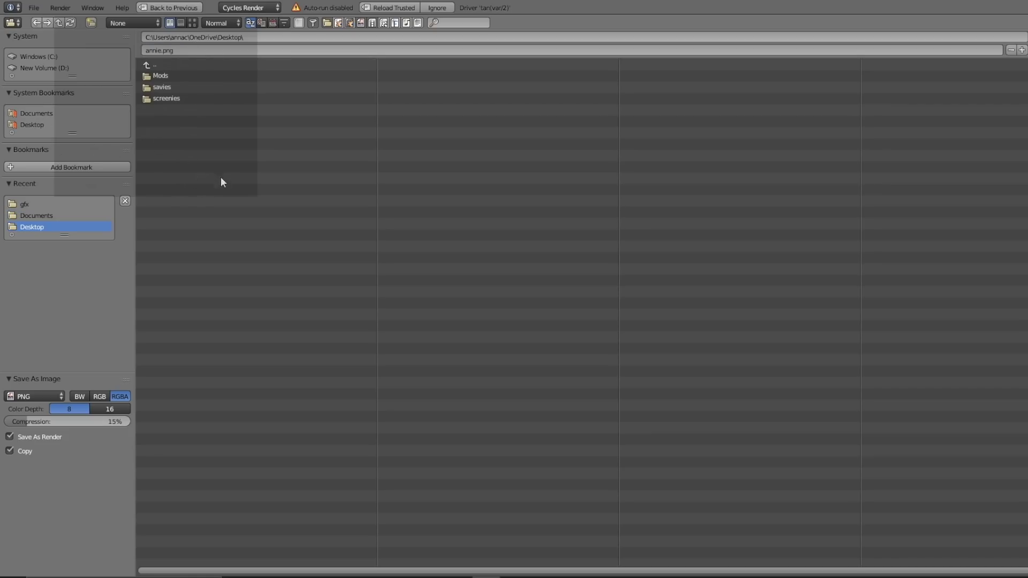
left_click(1026, 37)
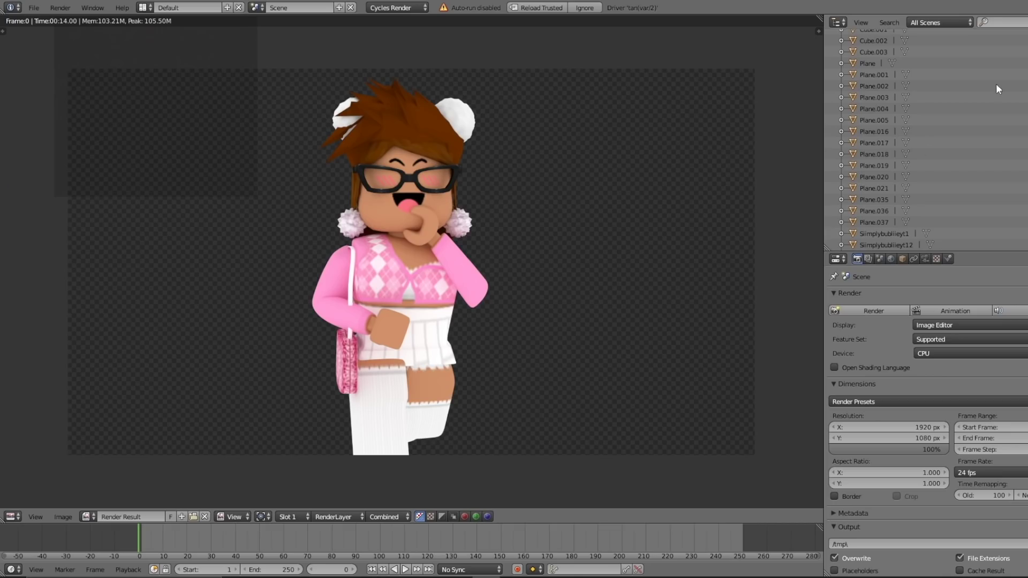
scroll(471, 409, "up", 1)
scroll(469, 404, "down", 2)
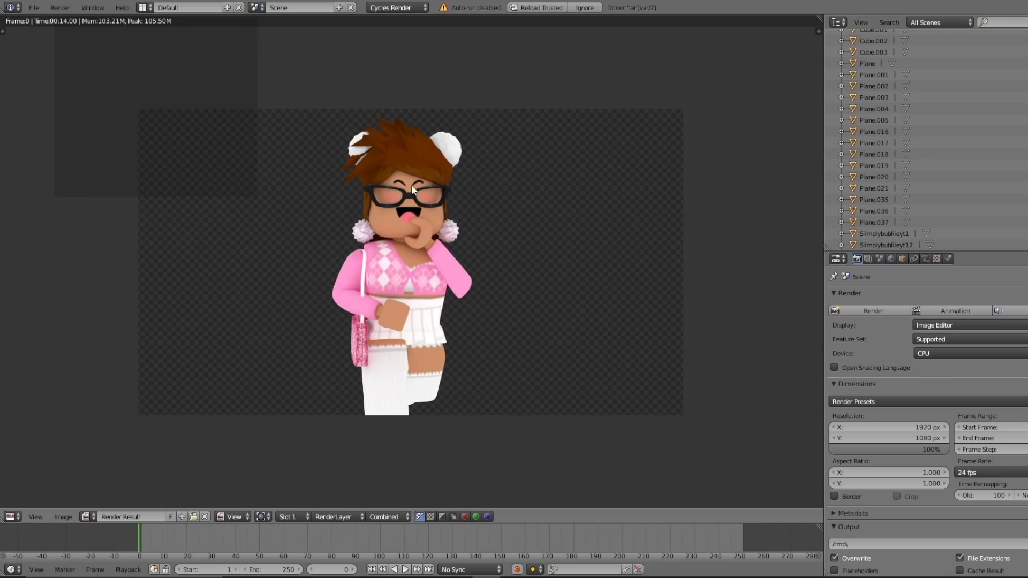